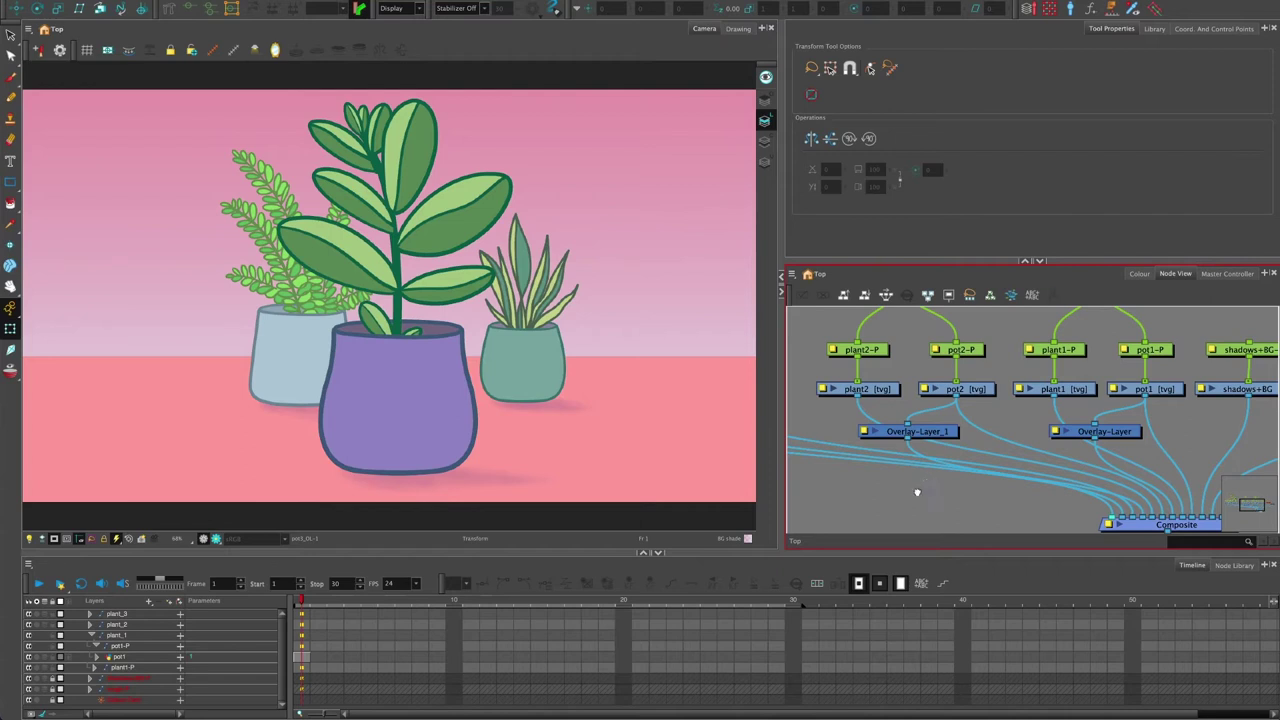
Examine how the peg, drawing and overlay nodes of plant_3, plant_2 and plant_1 are connected, selecting the plant_3 and plant_1 groups.
drag(918, 491, 878, 517)
drag(943, 466, 981, 457)
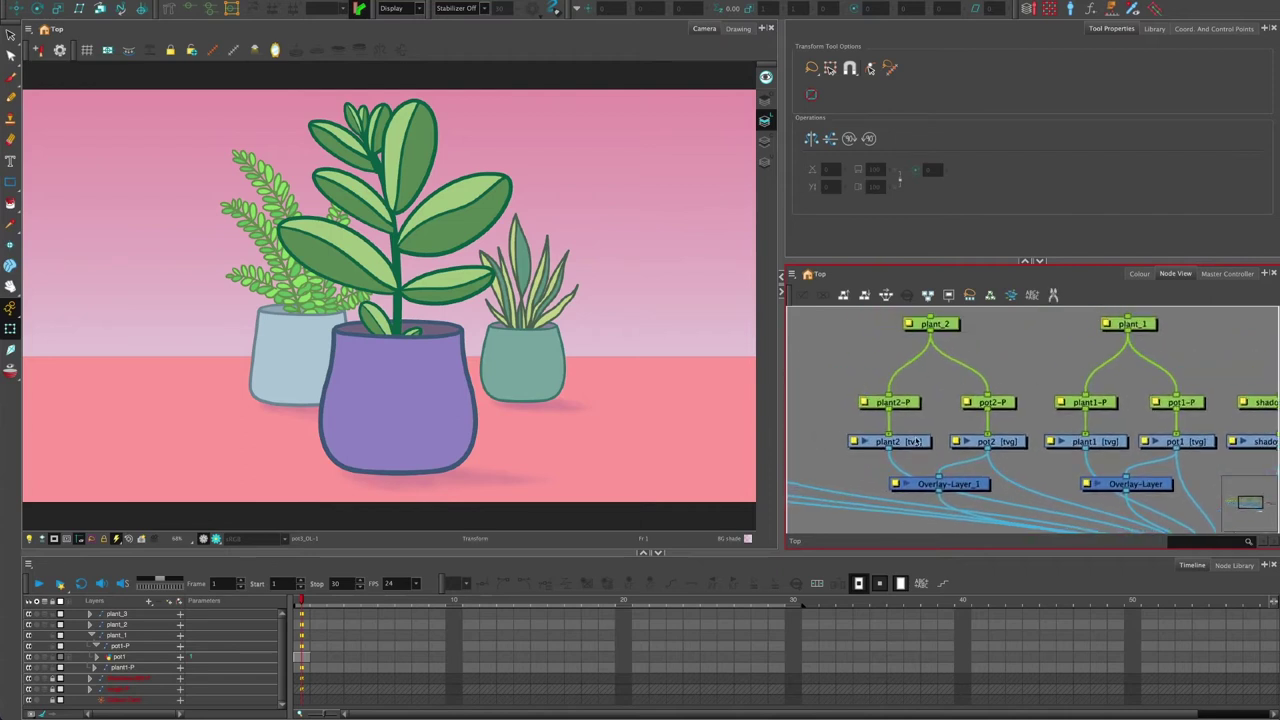
scroll(930, 450, left, 6)
scroll(948, 420, left, 2)
scroll(948, 420, up, 1)
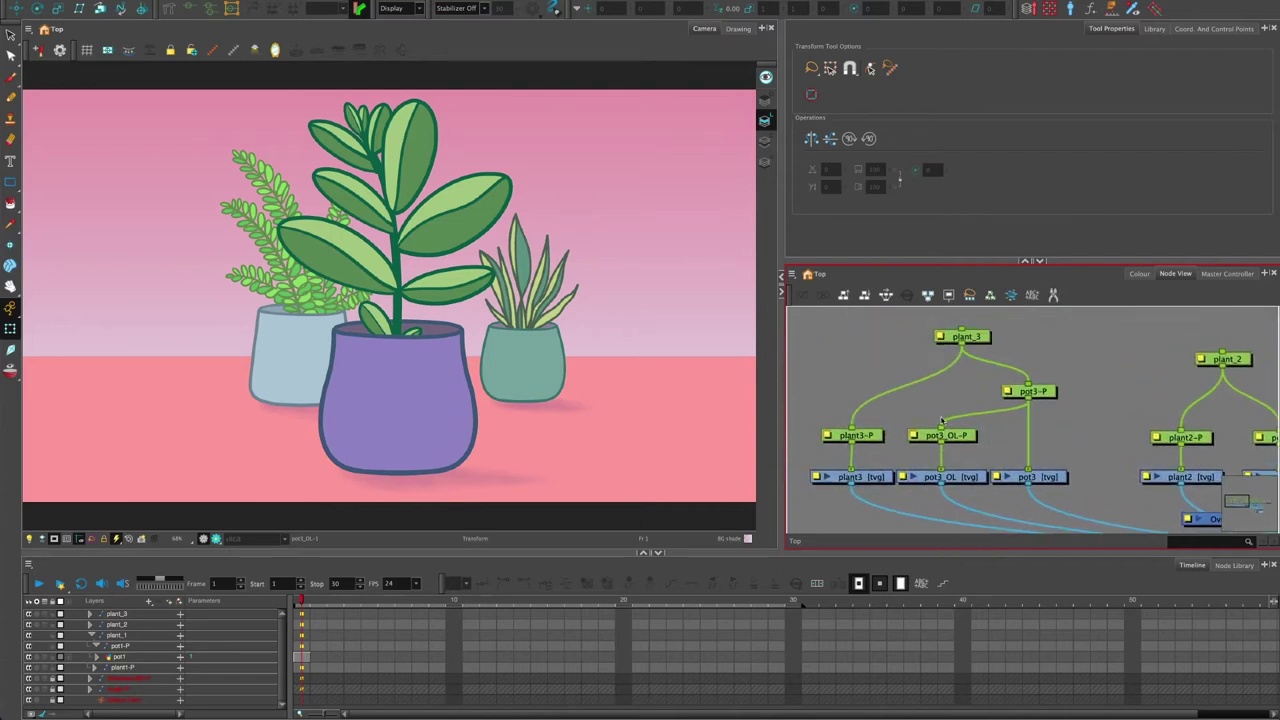
drag(839, 326, 1080, 503)
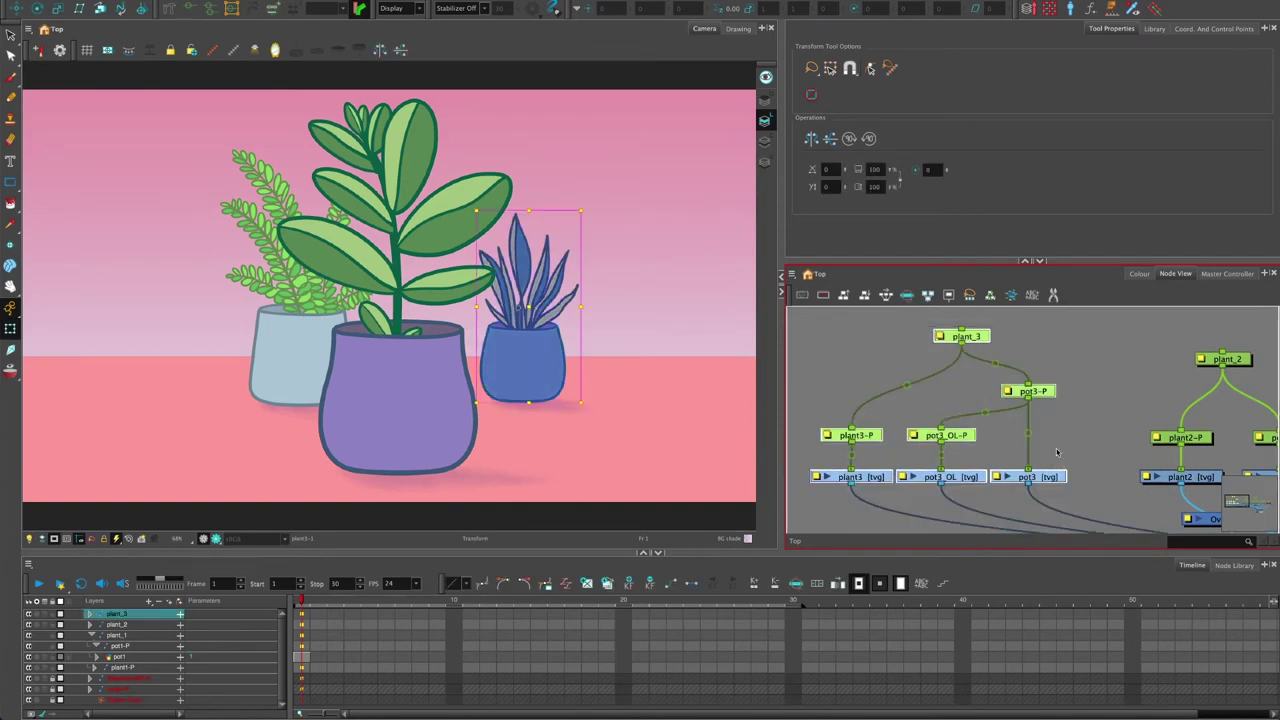
drag(1094, 426, 945, 399)
drag(1195, 429, 1009, 425)
drag(1012, 320, 1162, 502)
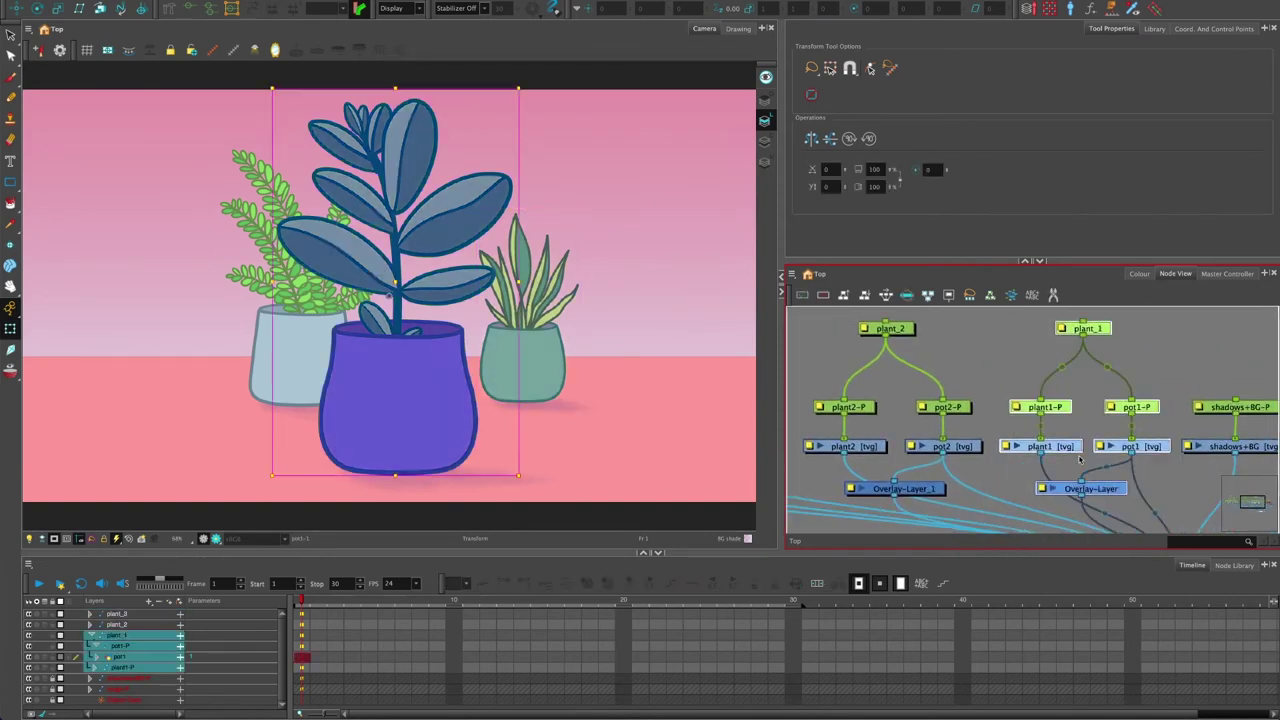
drag(993, 356, 1013, 347)
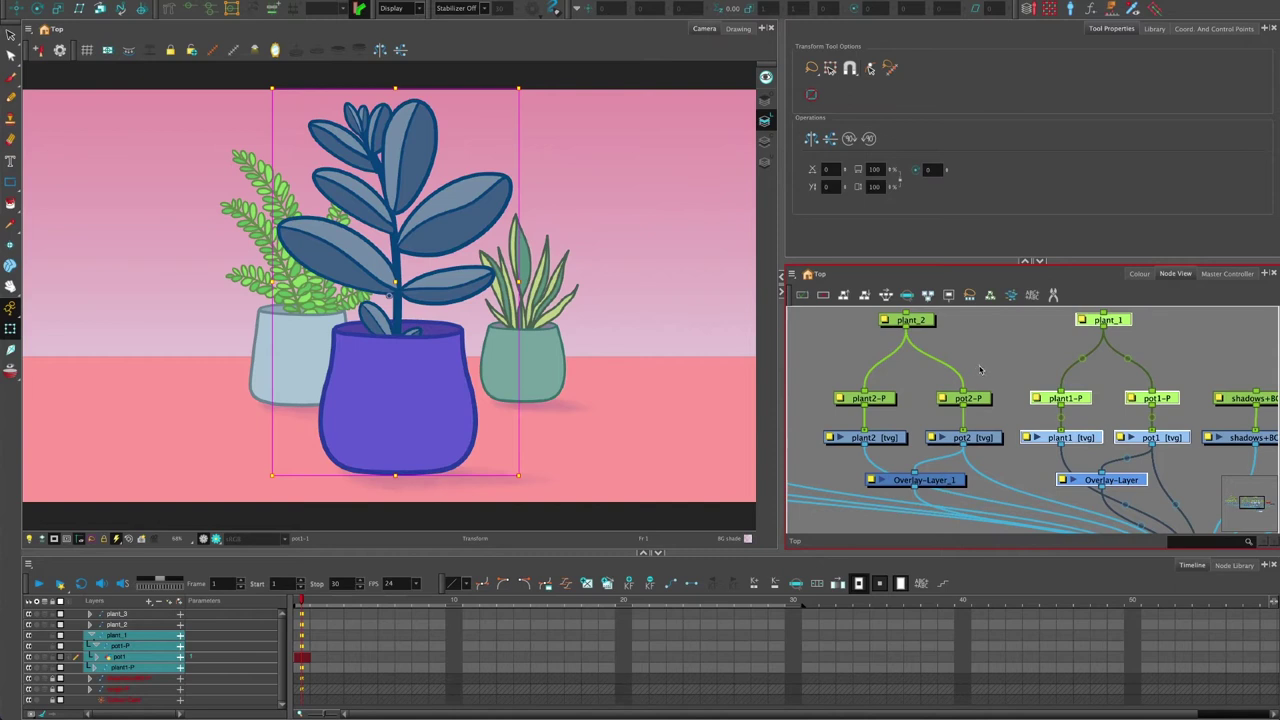
click(980, 366)
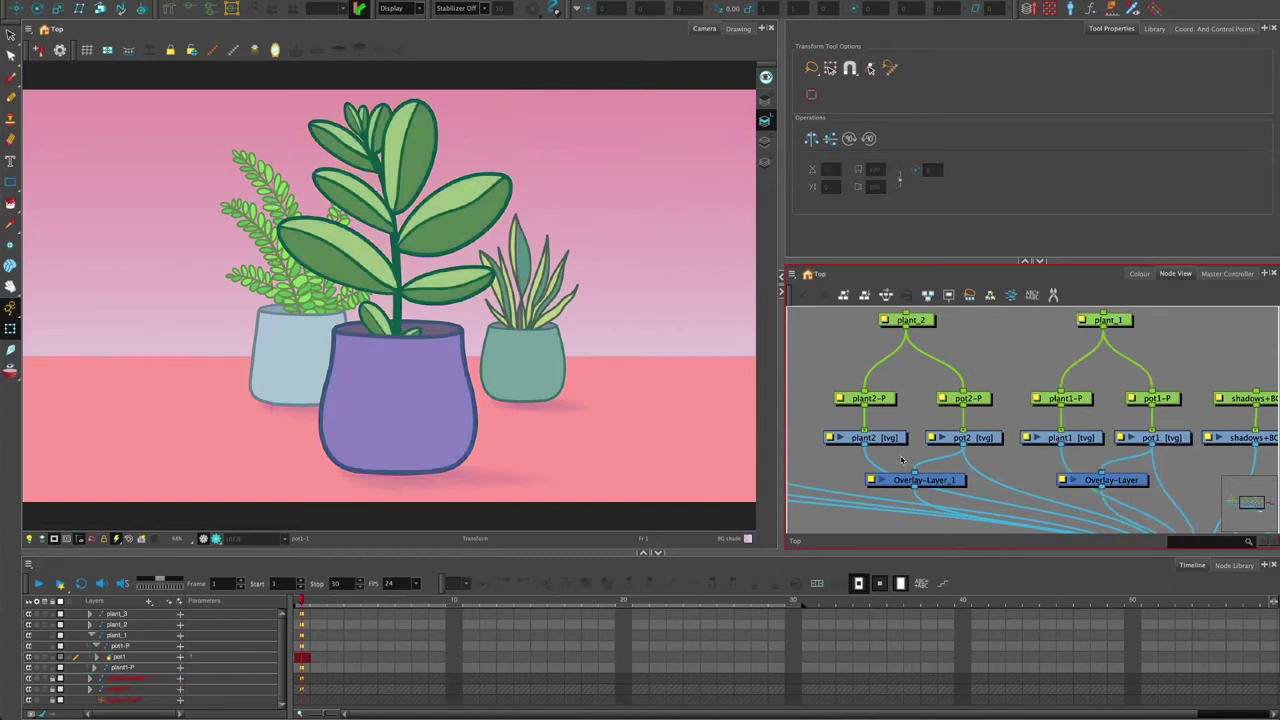
drag(874, 450, 961, 434)
Try moving the whole plant_2 group sideways by its top peg, and undo the move.
click(962, 333)
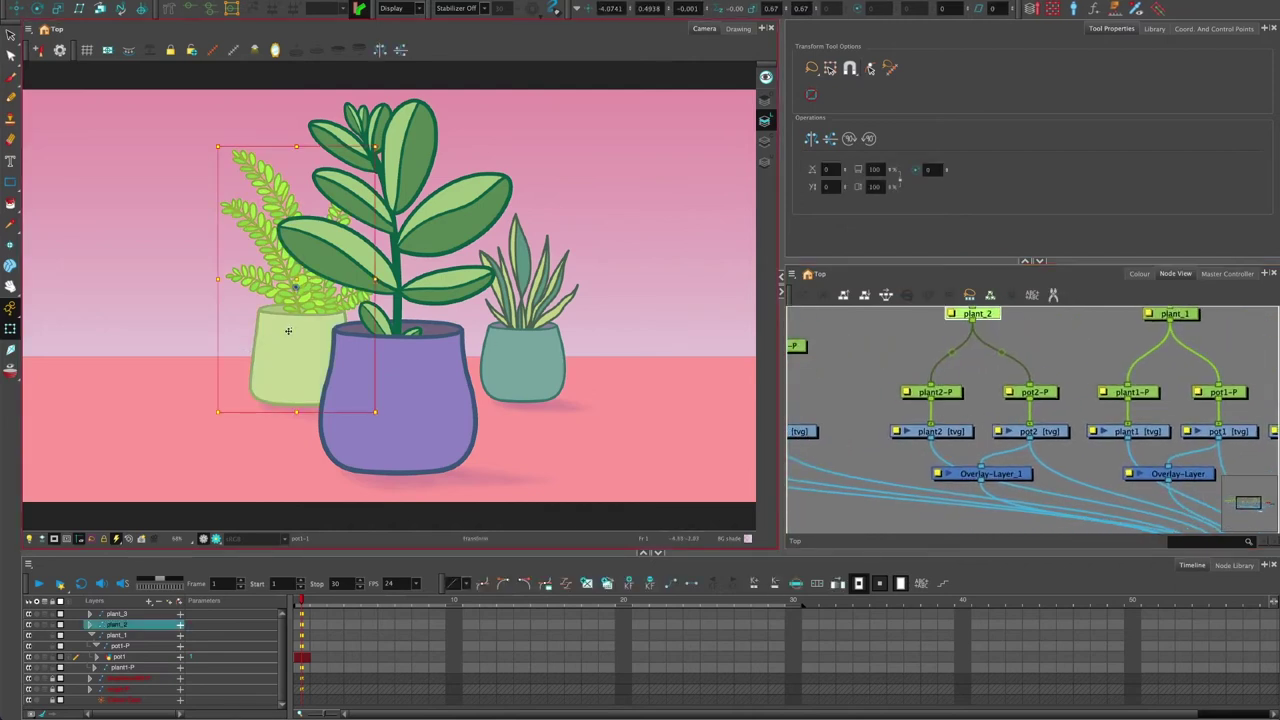
drag(292, 283, 168, 285)
key(space)
drag(176, 350, 308, 352)
key(ctrl+z)
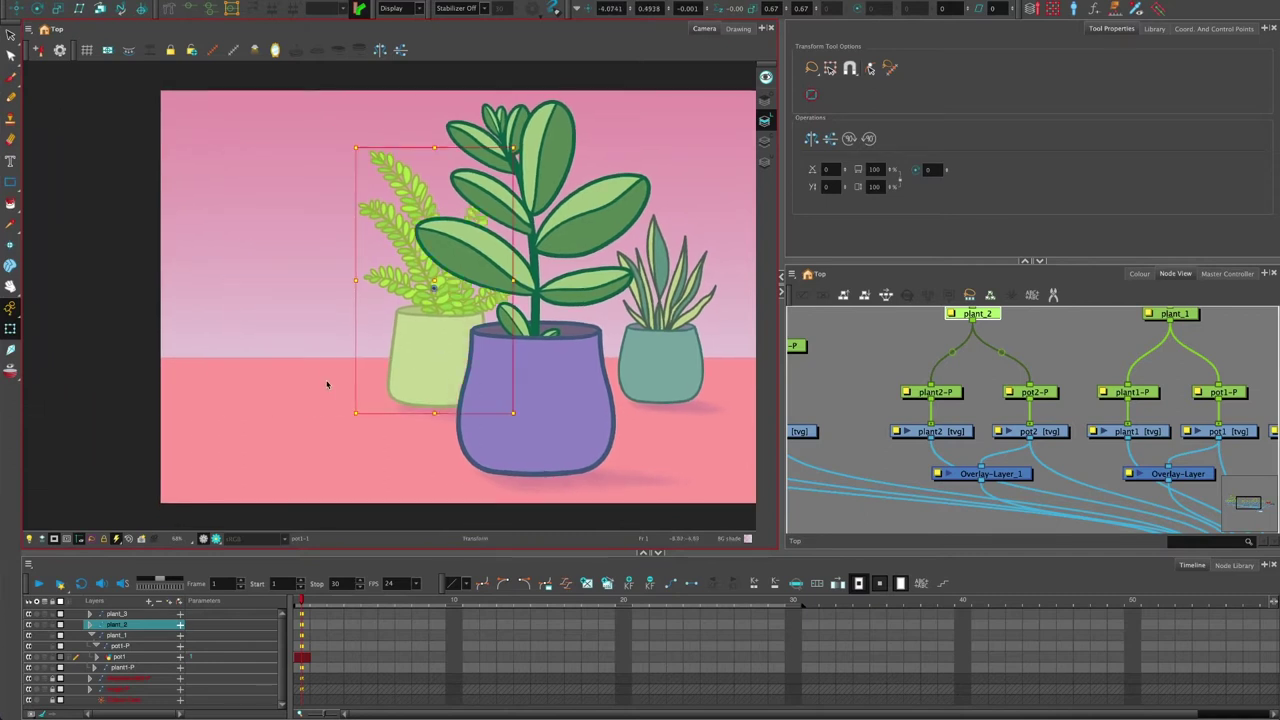
Select the plant_1 peg, collapse its layer group in the timeline and hide the whole group.
drag(983, 414, 851, 430)
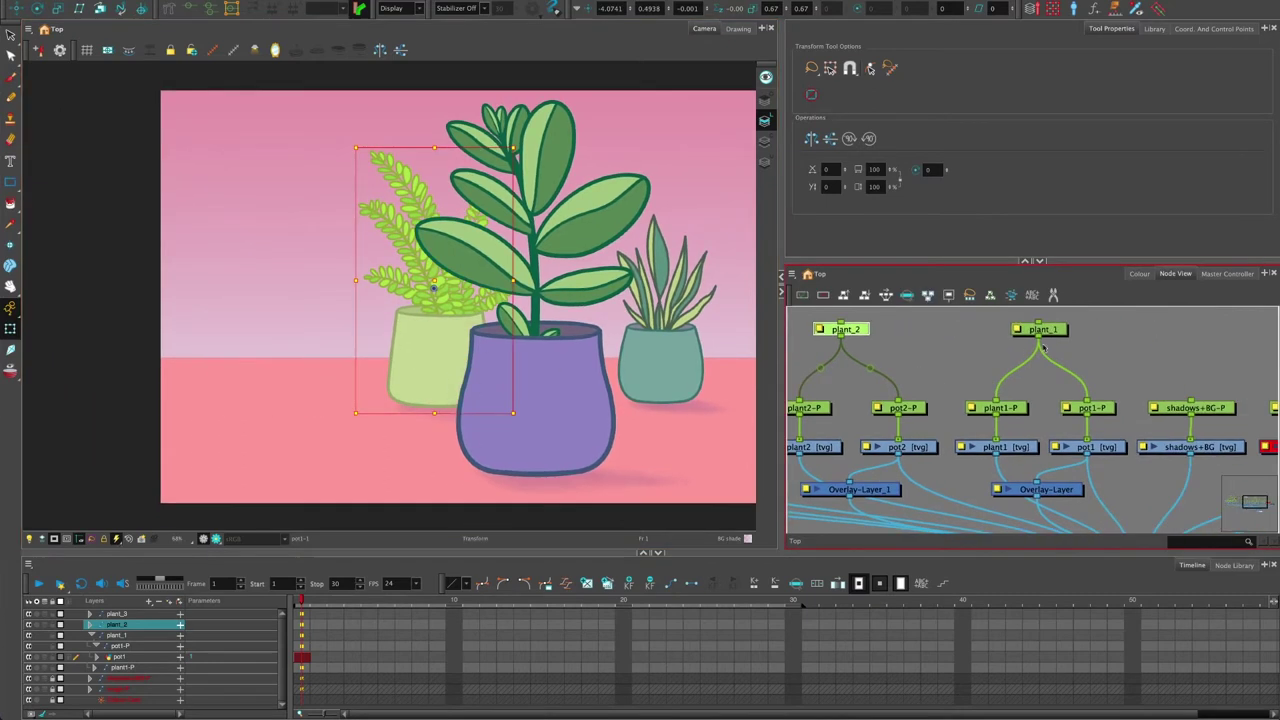
click(1058, 333)
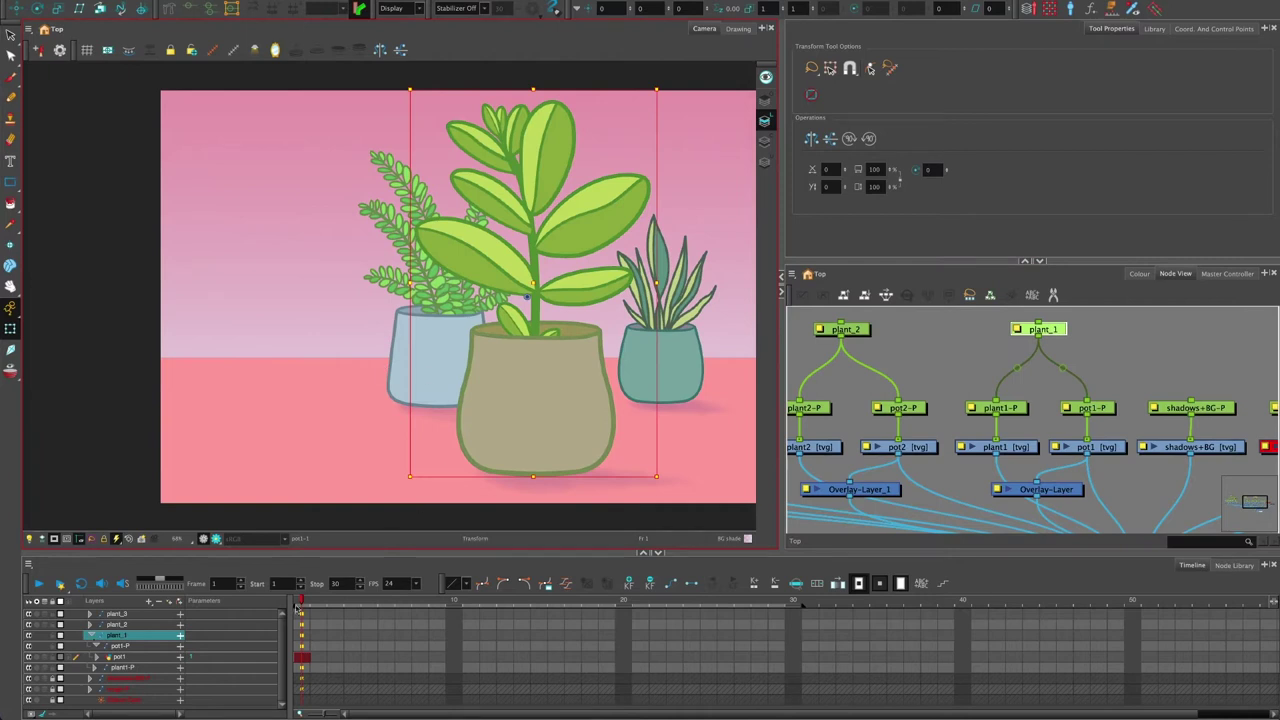
click(297, 609)
click(90, 636)
click(37, 636)
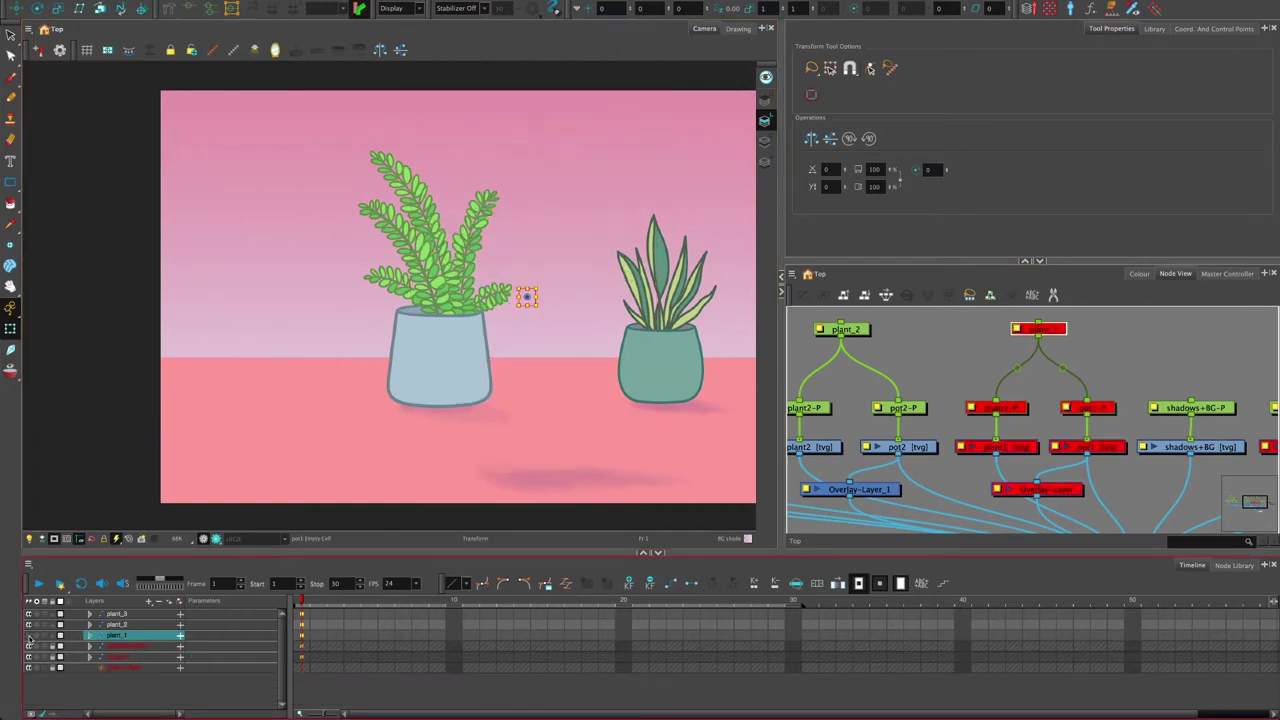
Frame the light blue potted plant in close-up and shrink the timeline area to give the scene more height.
scroll(457, 350, up, 5)
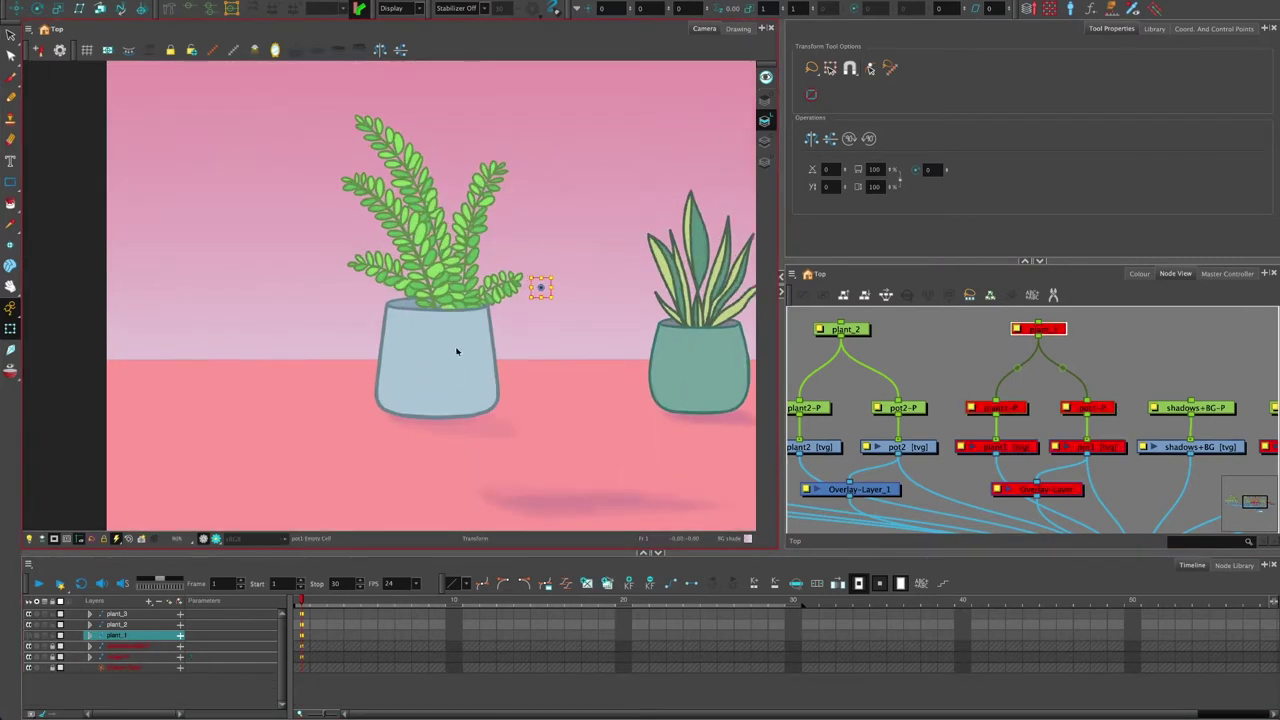
drag(331, 299, 322, 360)
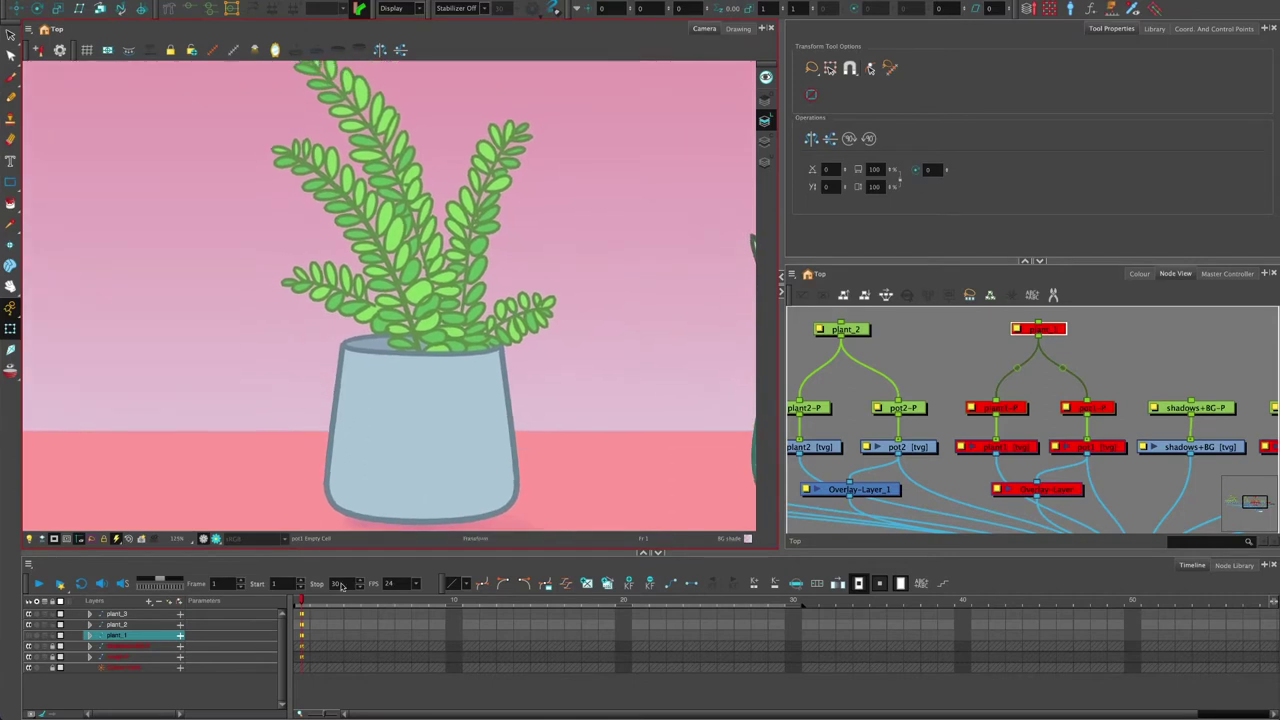
drag(333, 553, 336, 605)
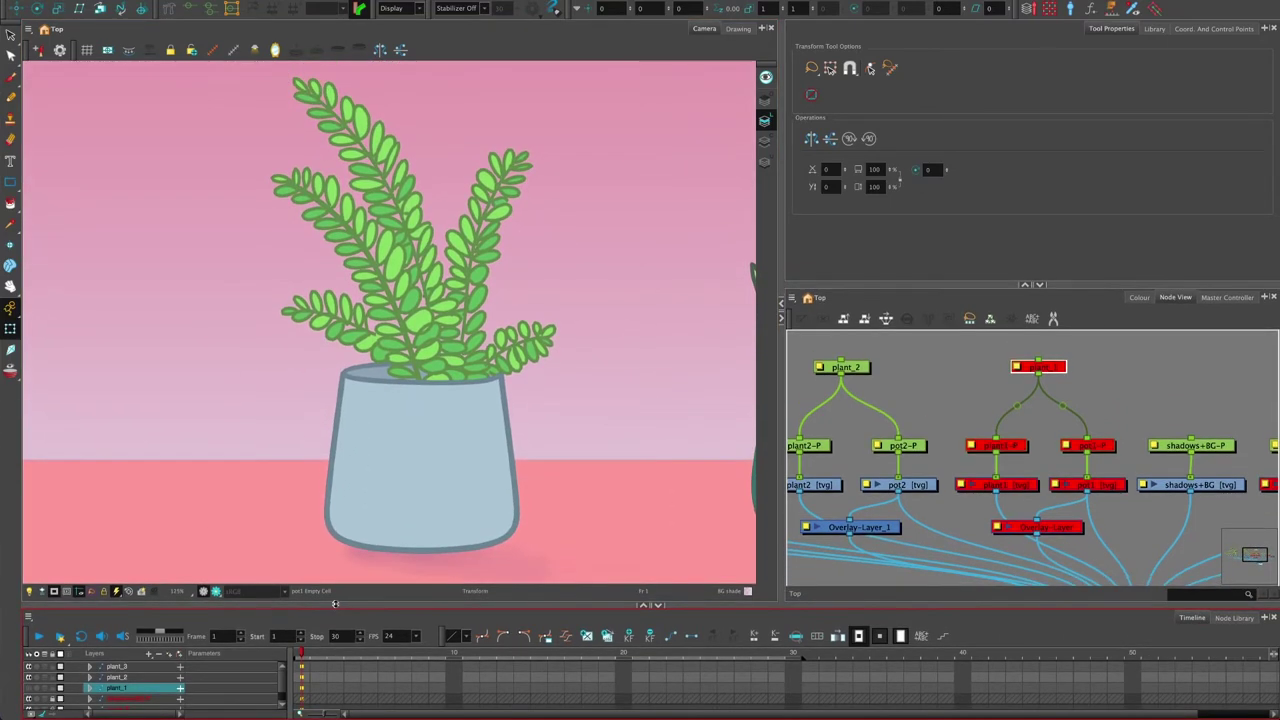
mouse_move(285, 486)
mouse_down()
mouse_move(277, 506)
mouse_move(309, 503)
mouse_move(299, 487)
mouse_up()
Clear the selection and display the pot2 drawing on its own, isolated from the scene.
click(916, 411)
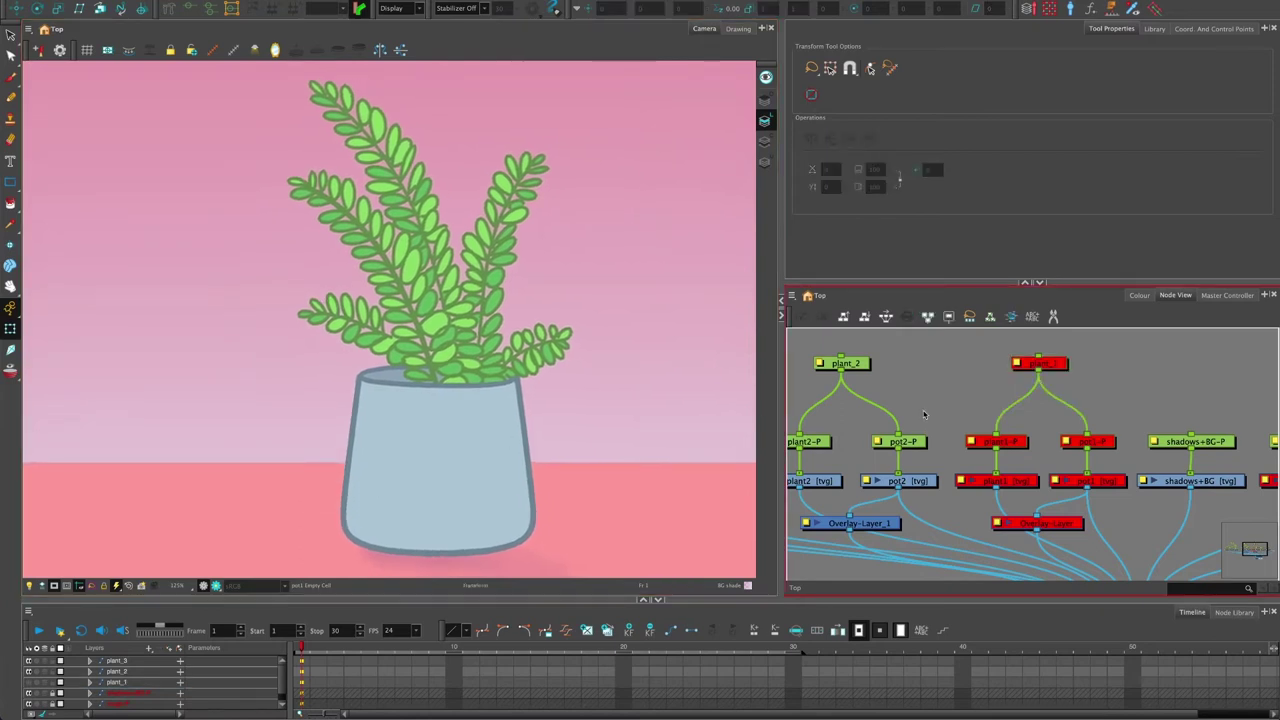
drag(903, 393, 1048, 378)
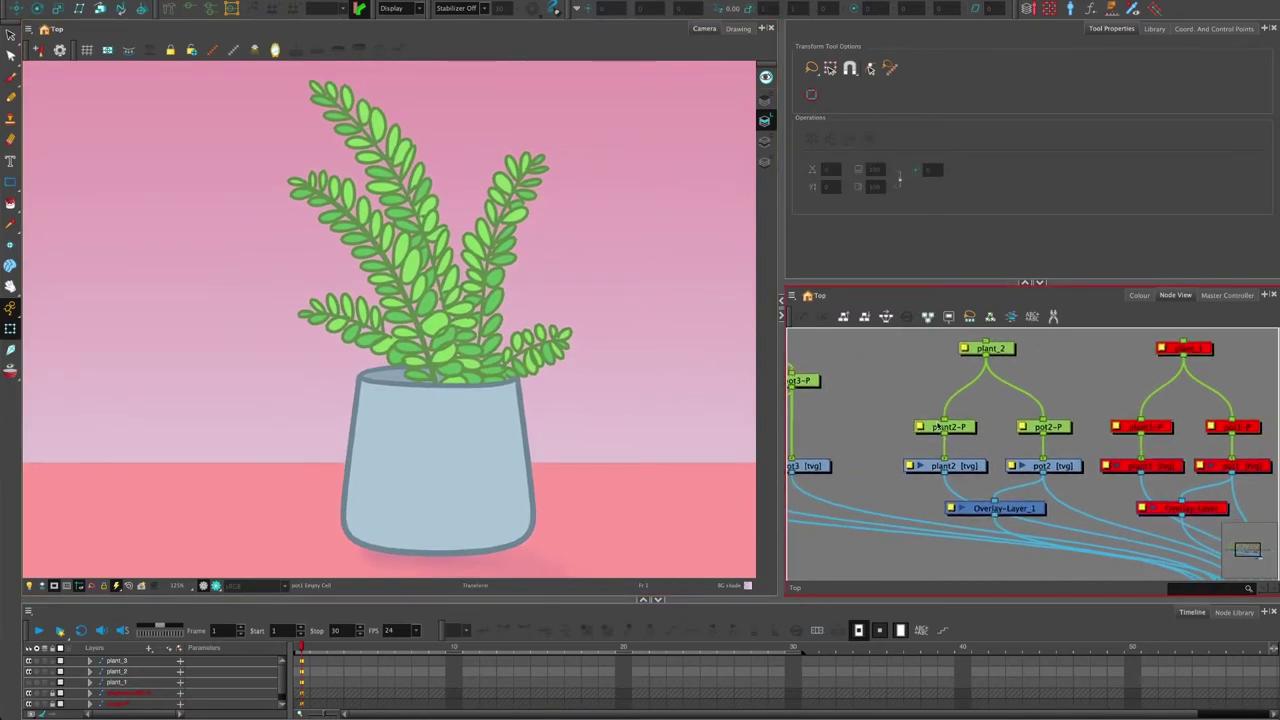
drag(896, 402, 885, 400)
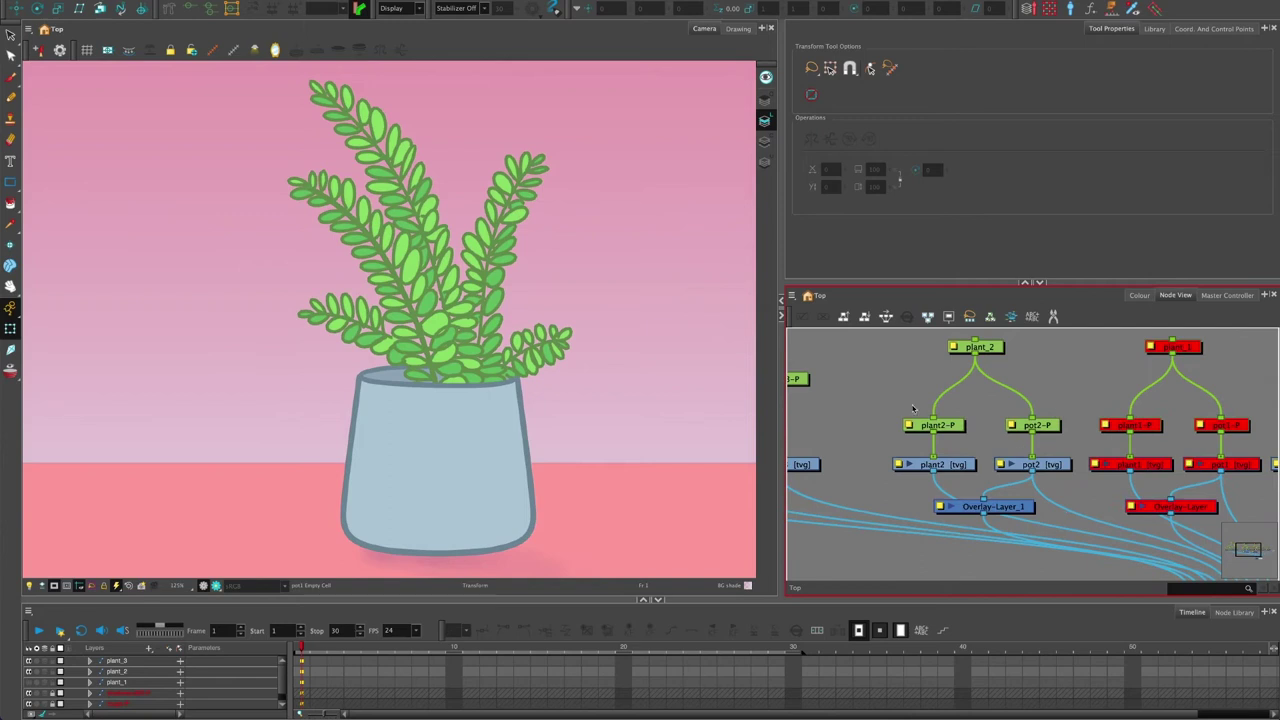
click(746, 24)
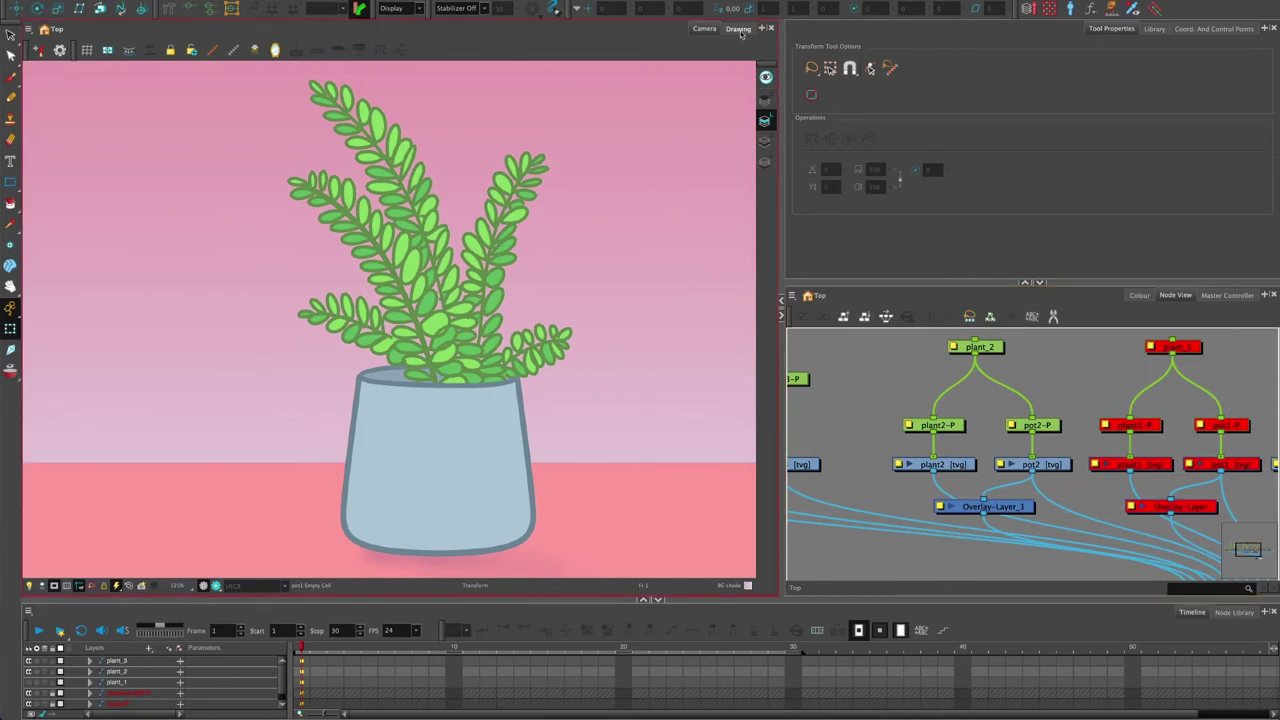
click(738, 28)
click(1032, 464)
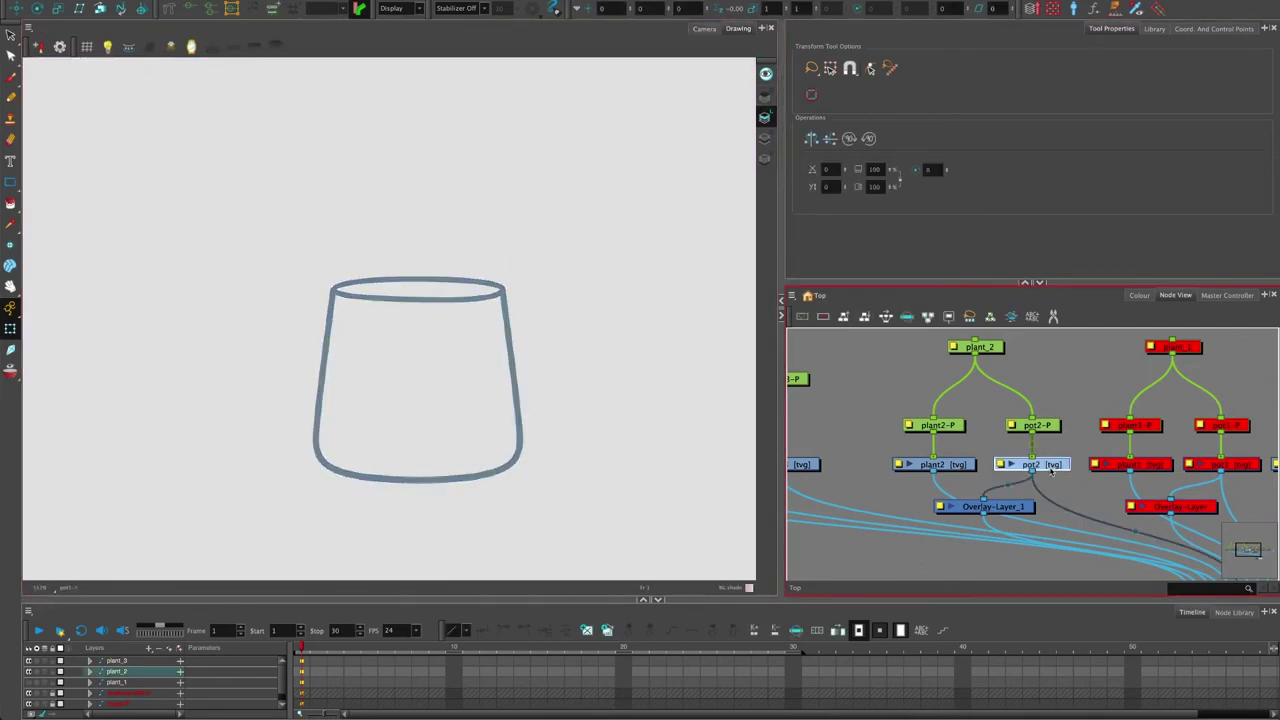
Compare the Line Art, Colour Art and Overlay art layers of the isolated pot2 drawing.
click(765, 140)
click(765, 120)
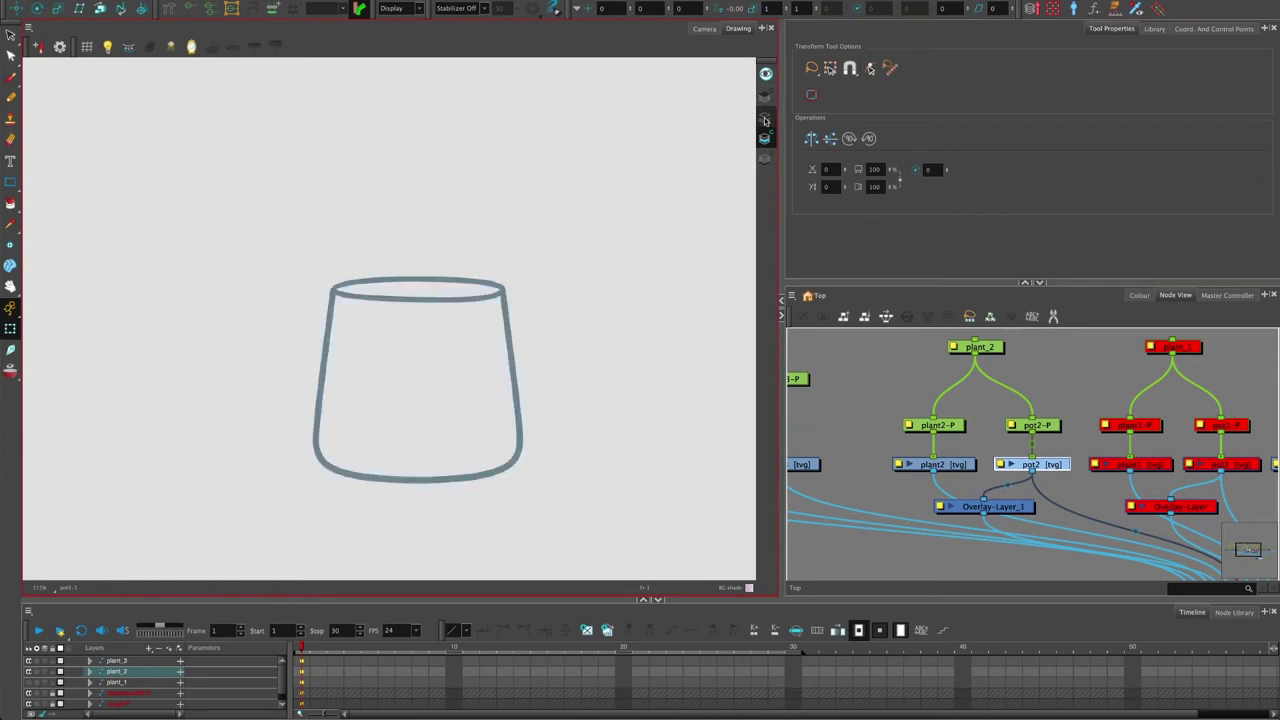
click(766, 139)
click(766, 119)
click(766, 139)
click(766, 119)
click(766, 138)
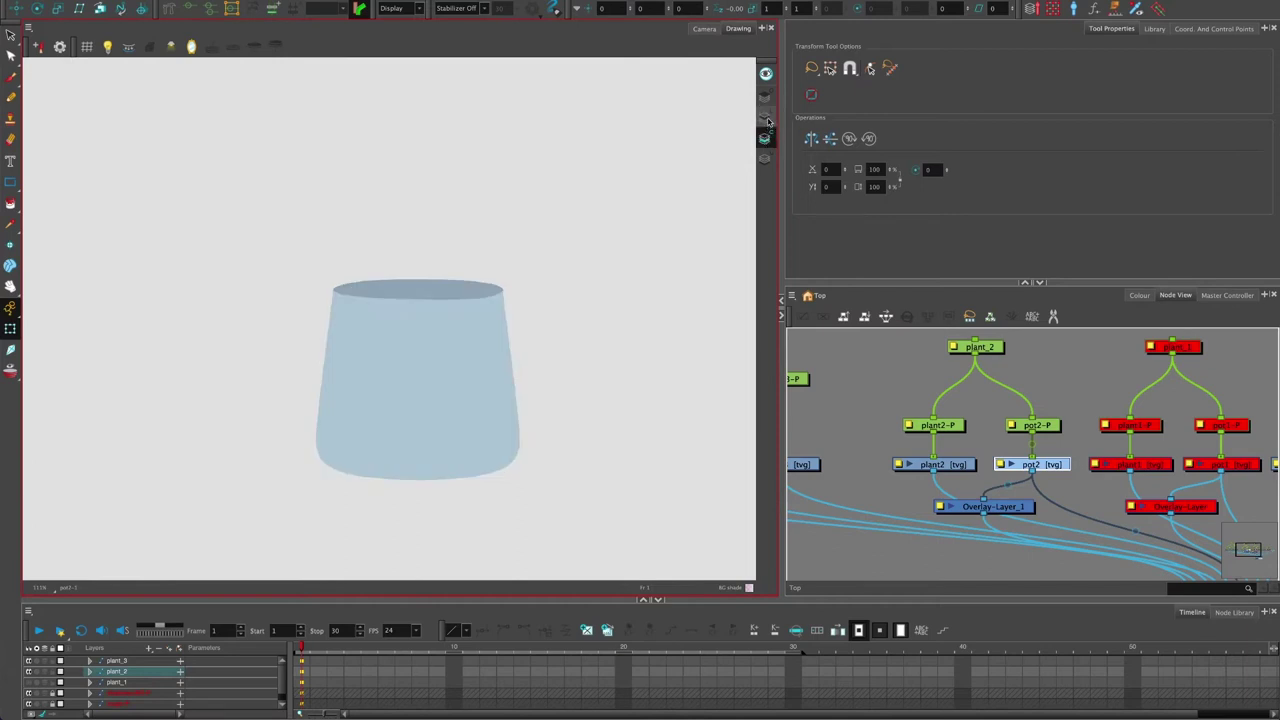
click(767, 120)
click(767, 122)
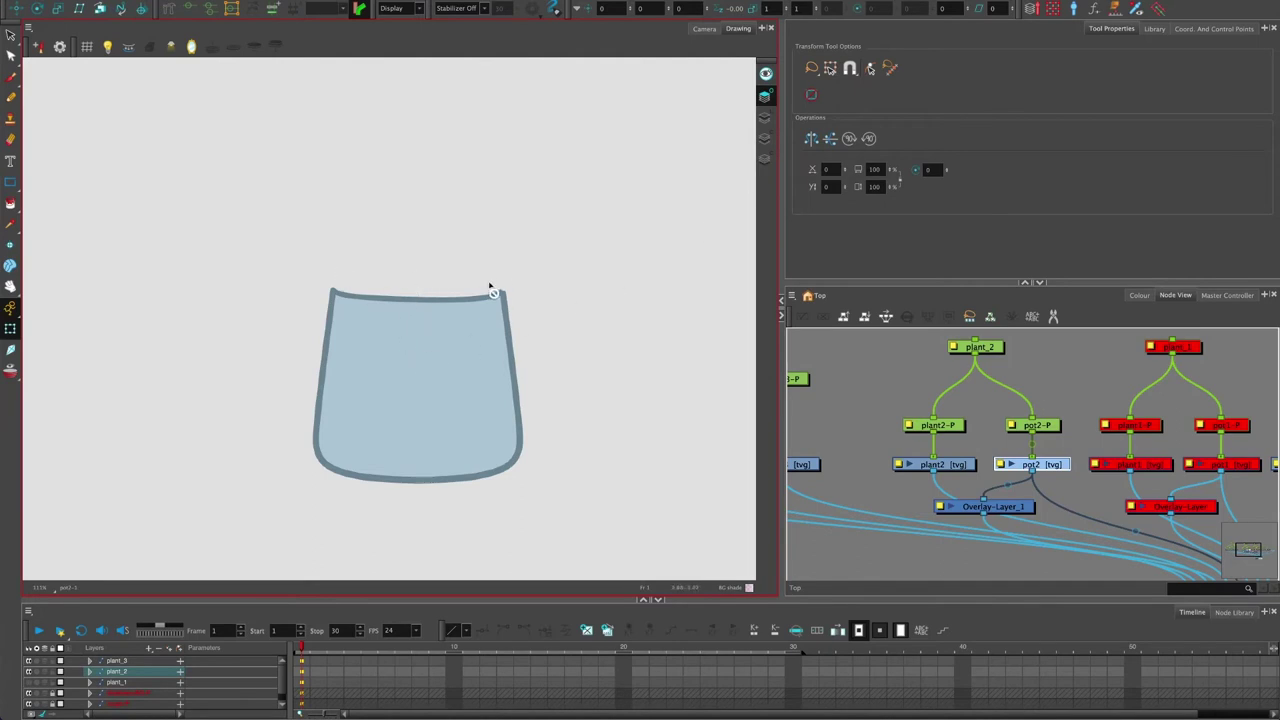
Return to the full scene, nudge the plant2 foliage slightly left and clear the selection.
click(705, 29)
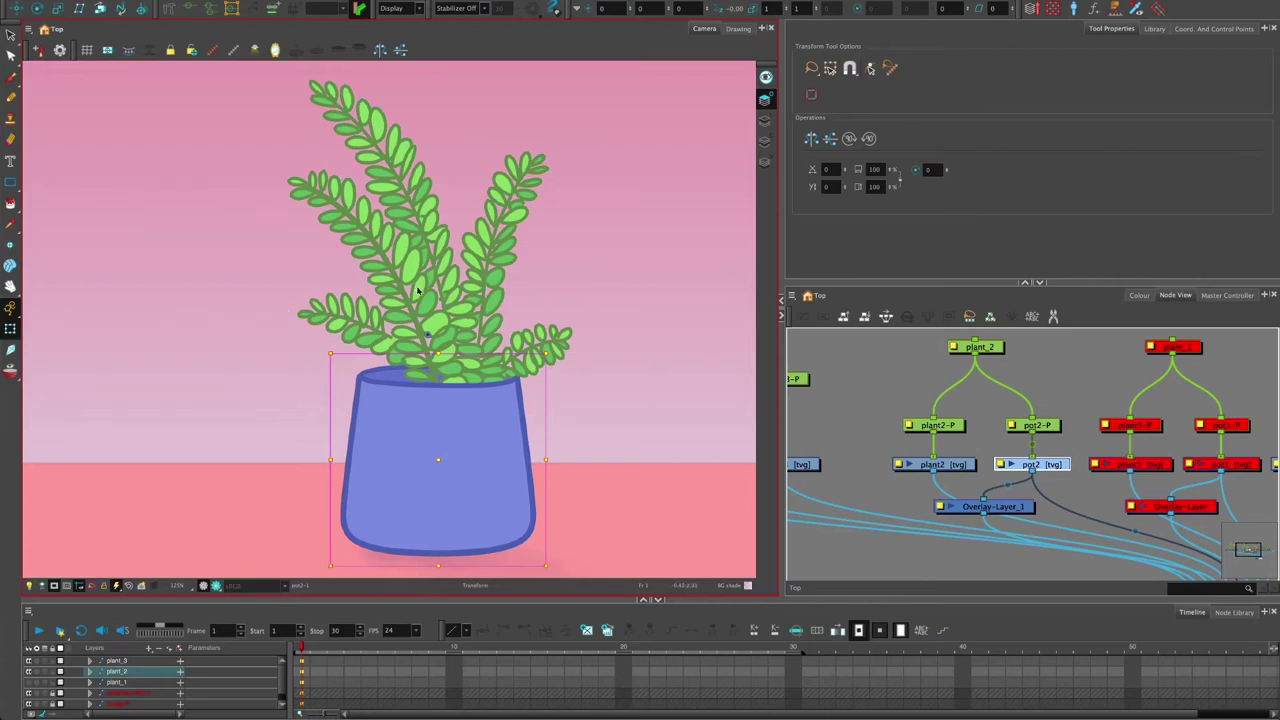
mouse_move(418, 289)
mouse_down()
mouse_move(407, 285)
mouse_move(405, 302)
mouse_up()
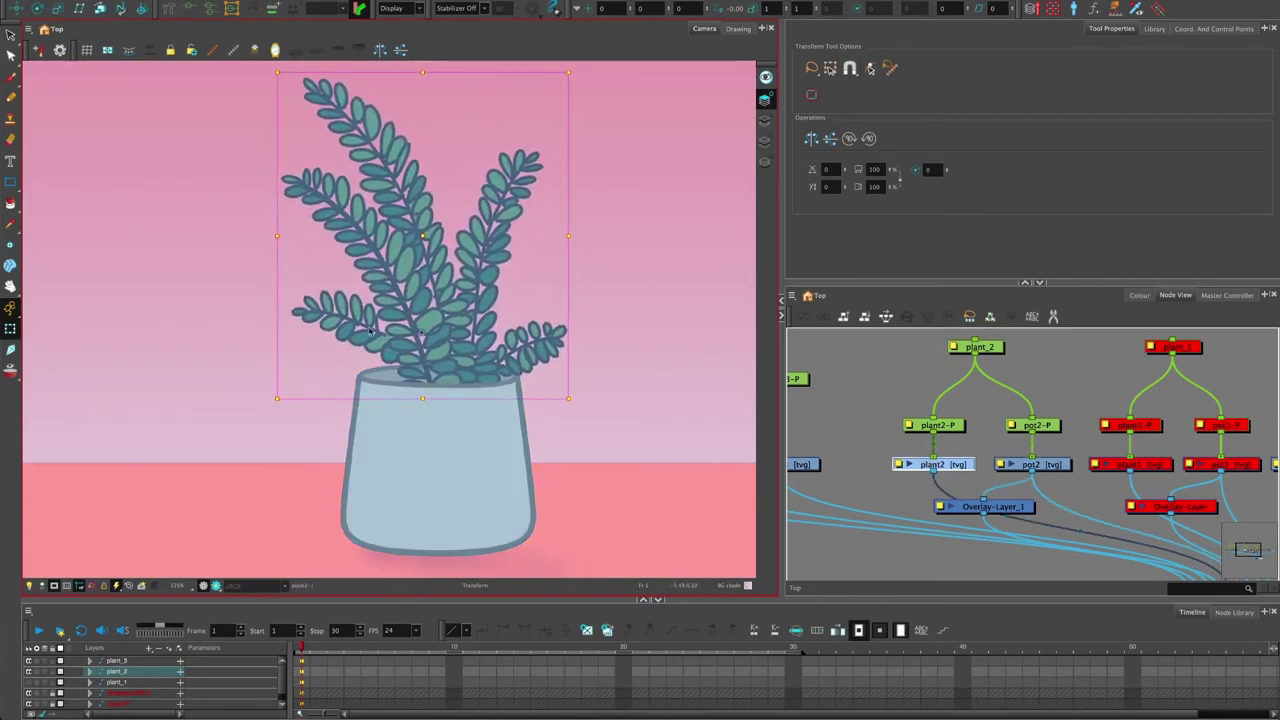
click(328, 285)
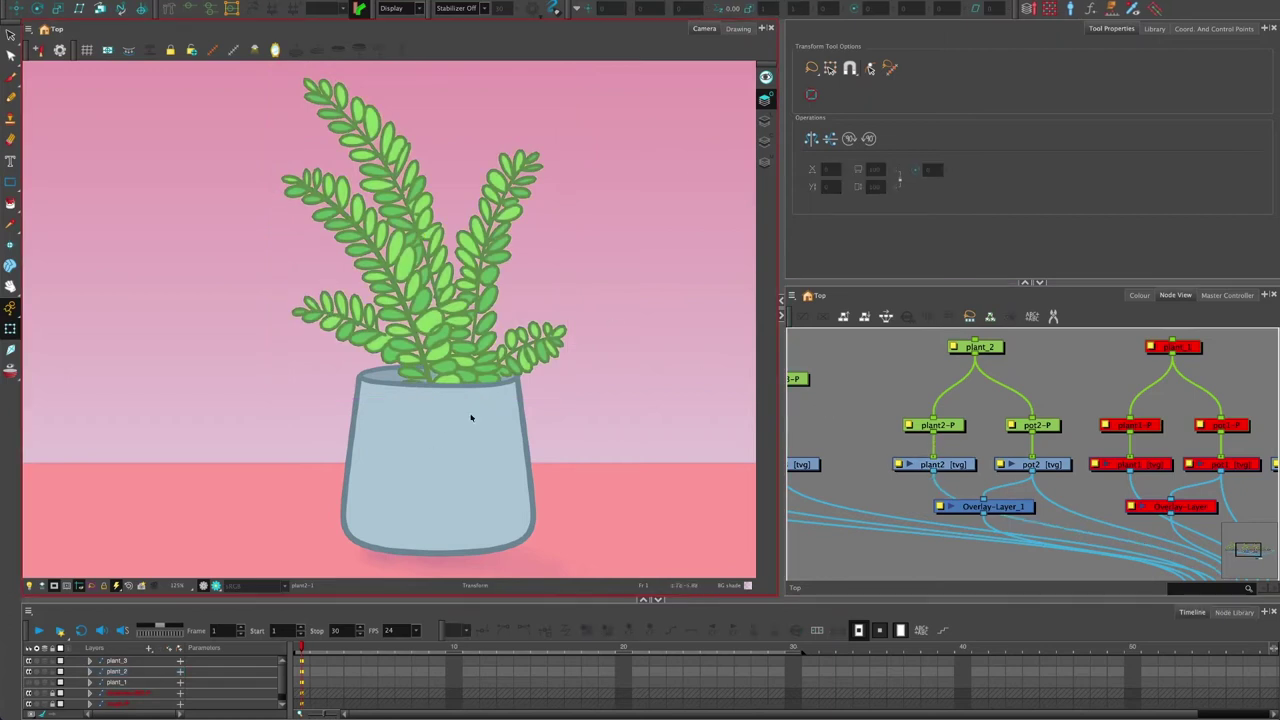
Check the Line, Colour and Overlay art layers of the isolated plant2 drawing, and return to the full scene.
click(738, 28)
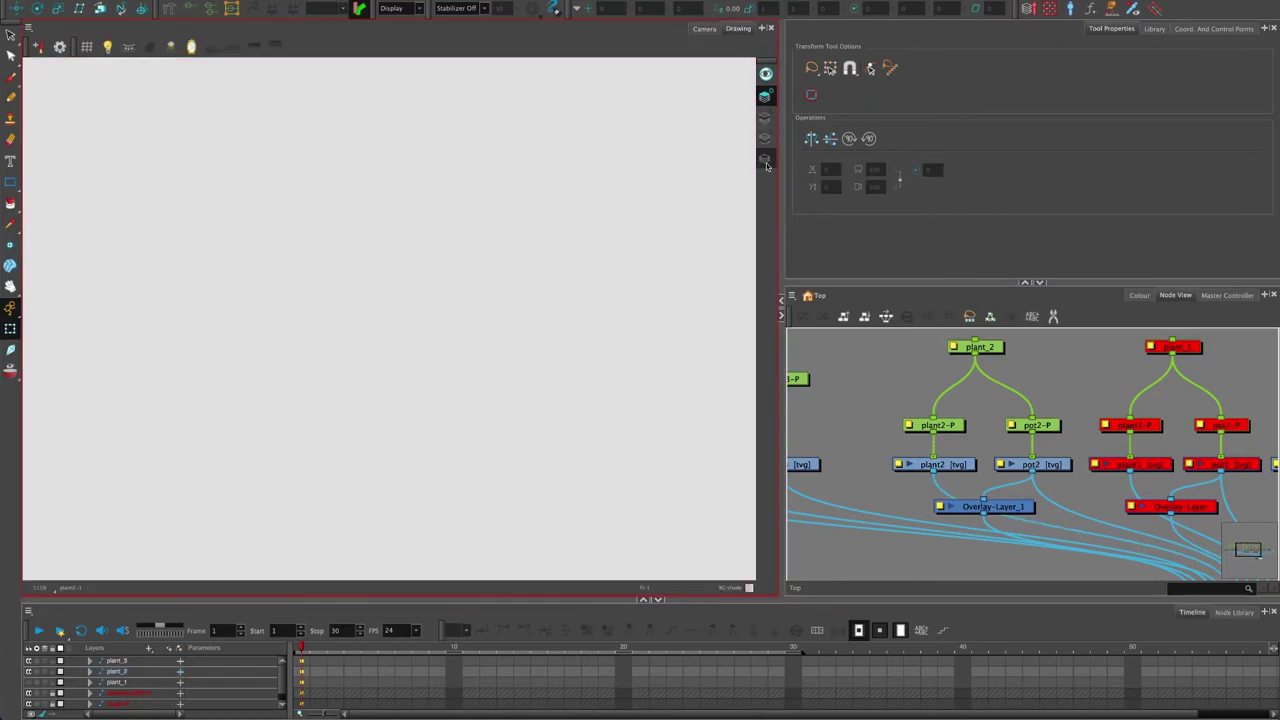
click(765, 117)
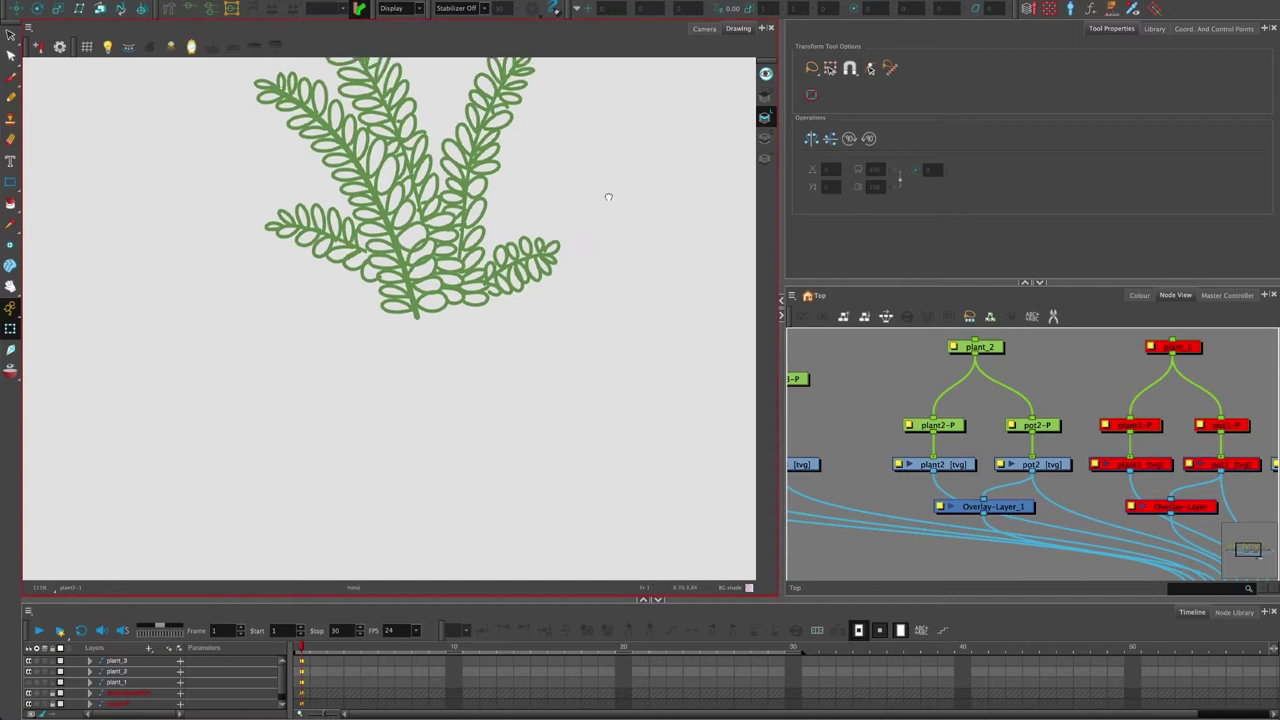
drag(608, 197, 596, 249)
click(765, 138)
click(765, 97)
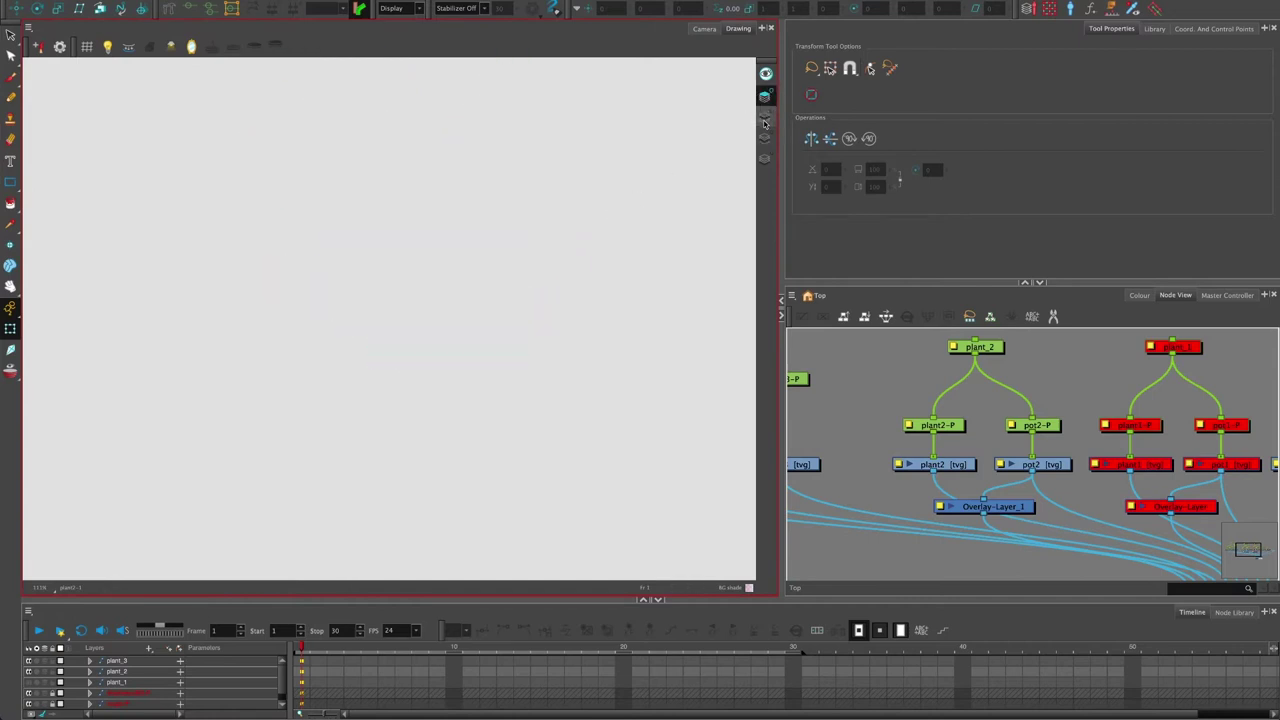
click(704, 28)
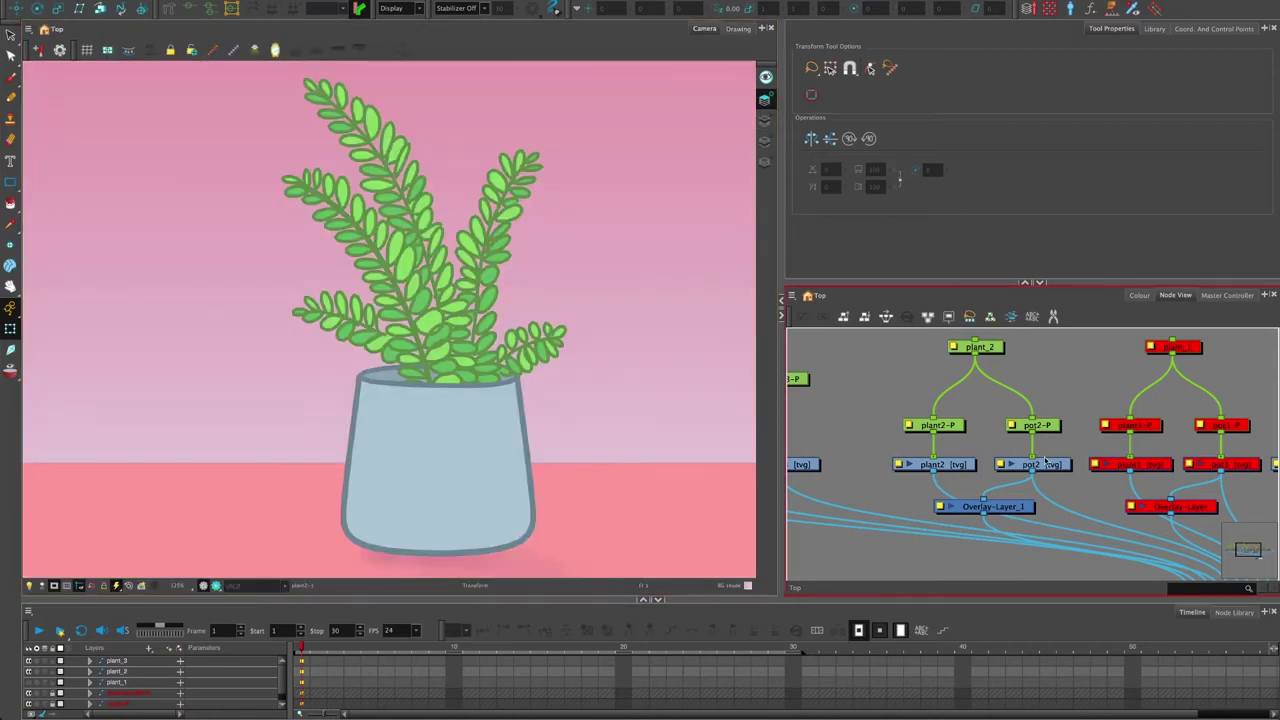
Inspect the Overlay, Line and Underlay art layers of the isolated pot2 drawing, and return to the full scene with nothing selected.
click(1042, 464)
click(738, 28)
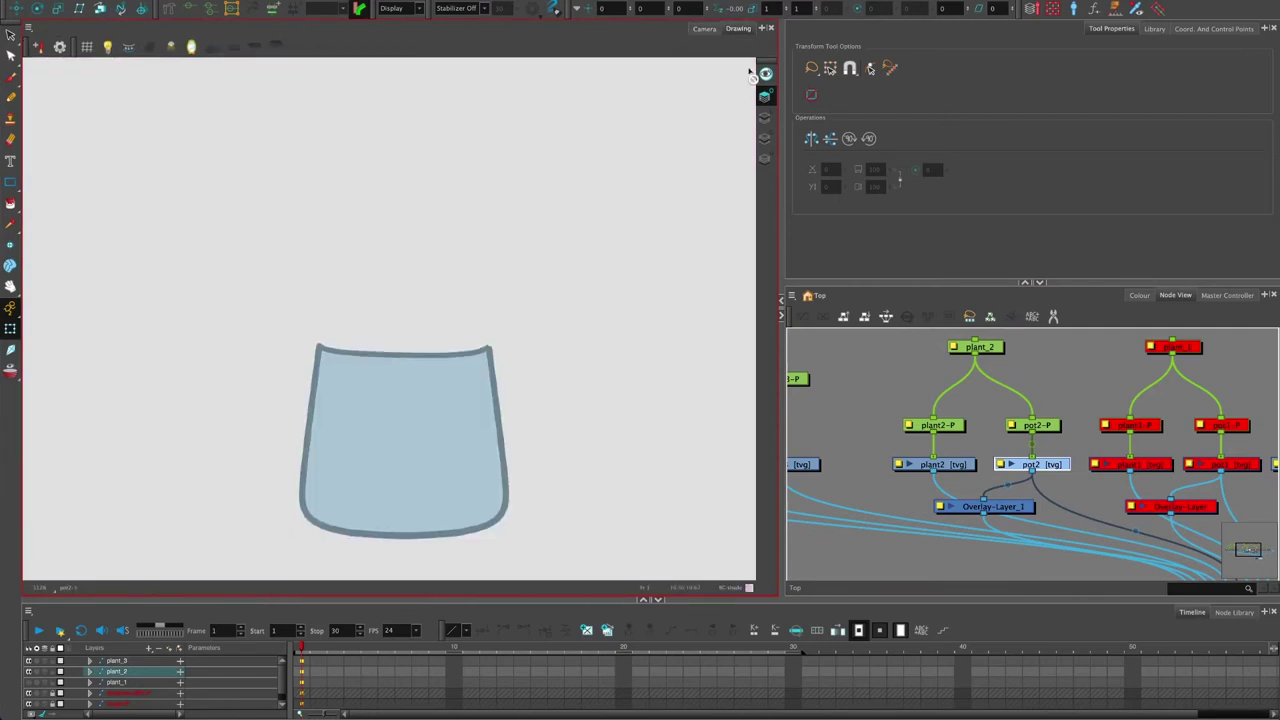
click(765, 118)
click(765, 160)
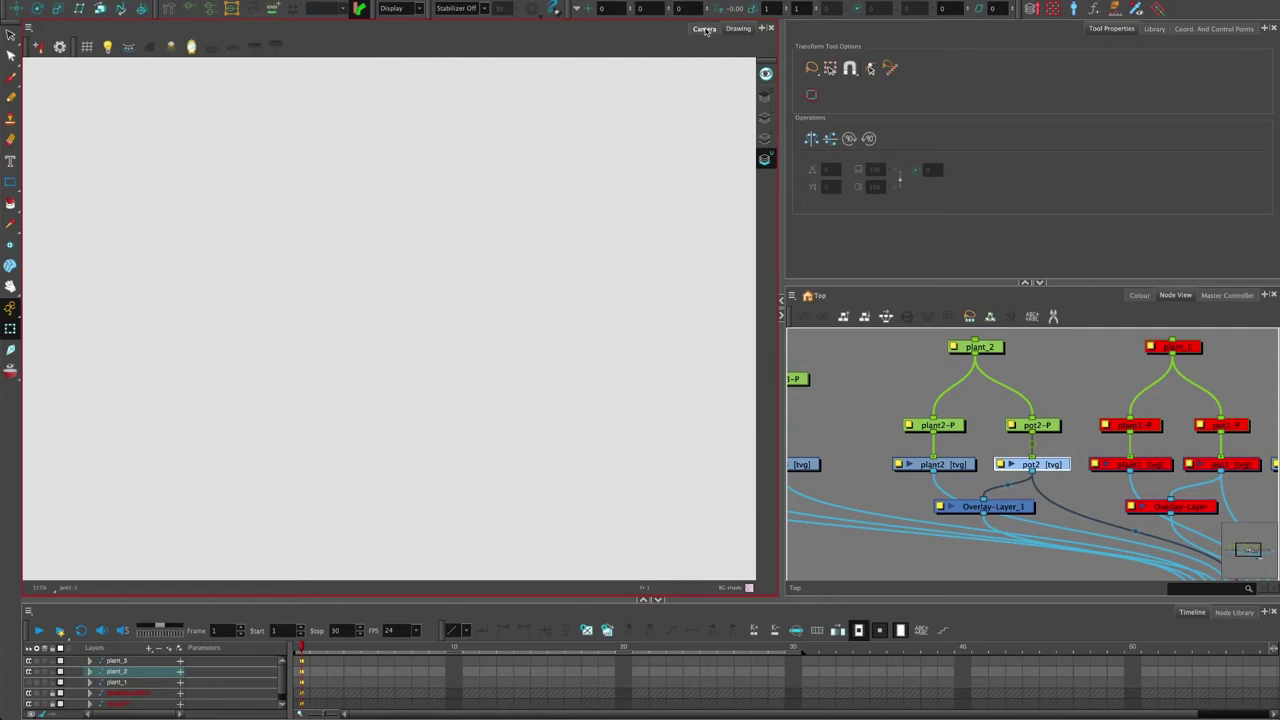
click(705, 30)
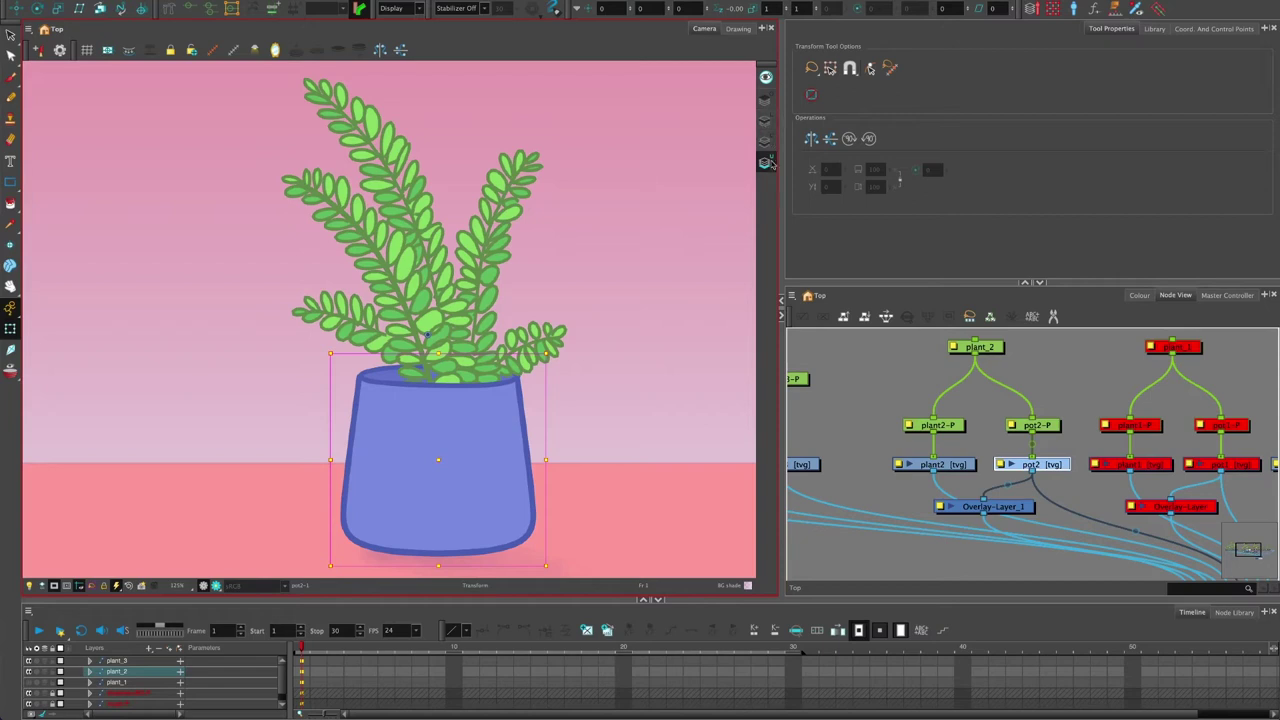
click(846, 388)
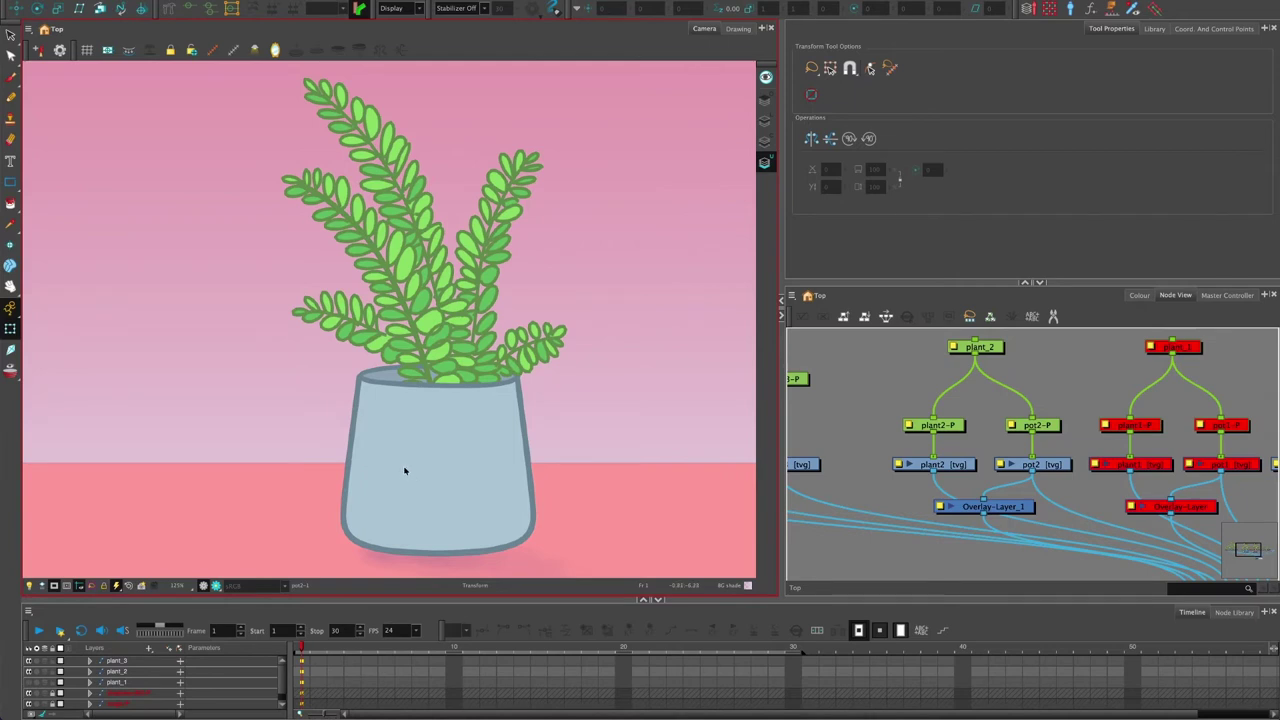
click(738, 28)
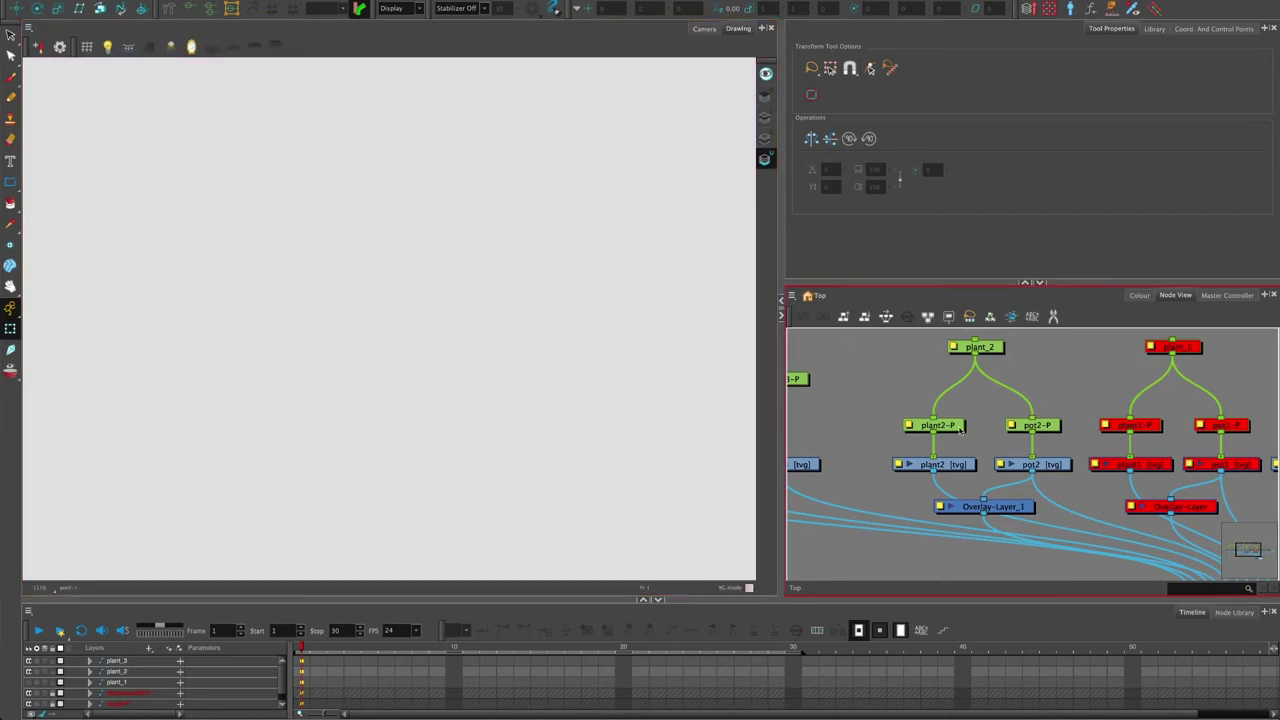
click(704, 28)
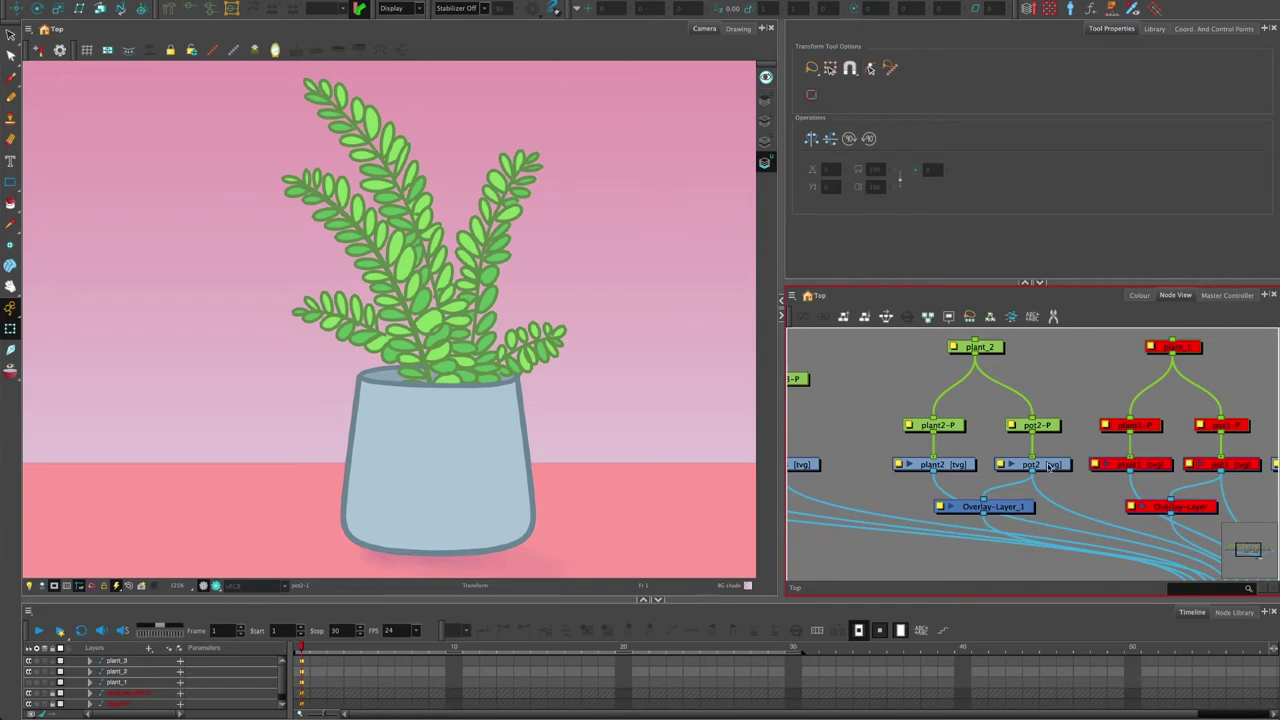
Locate the pot2 drawing in the timeline, collapse its layers again and clear the selection.
click(1052, 469)
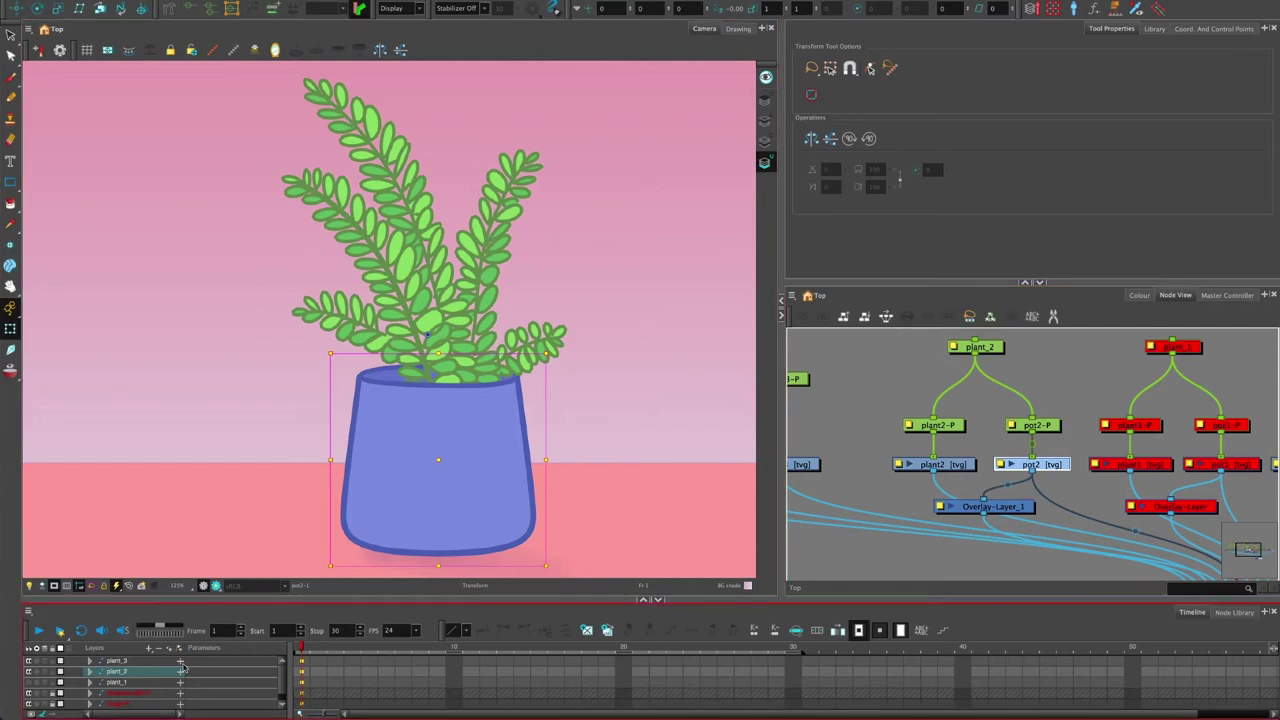
key(o)
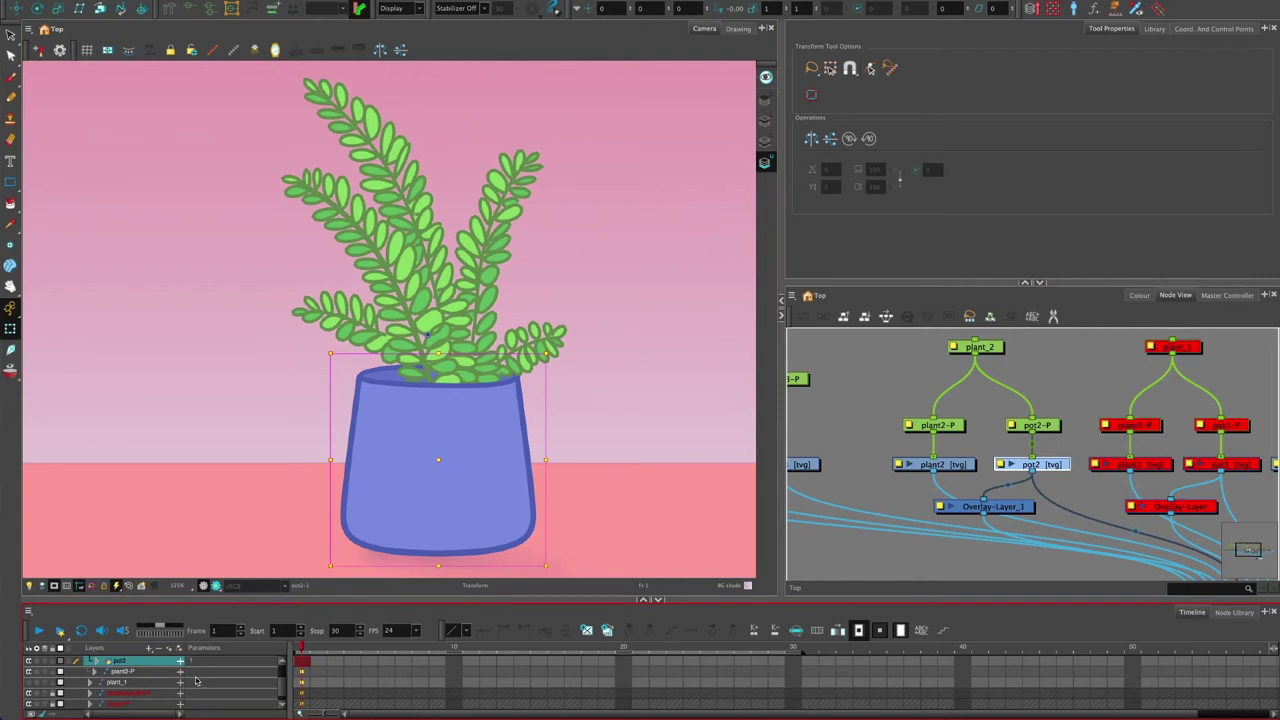
key(minus)
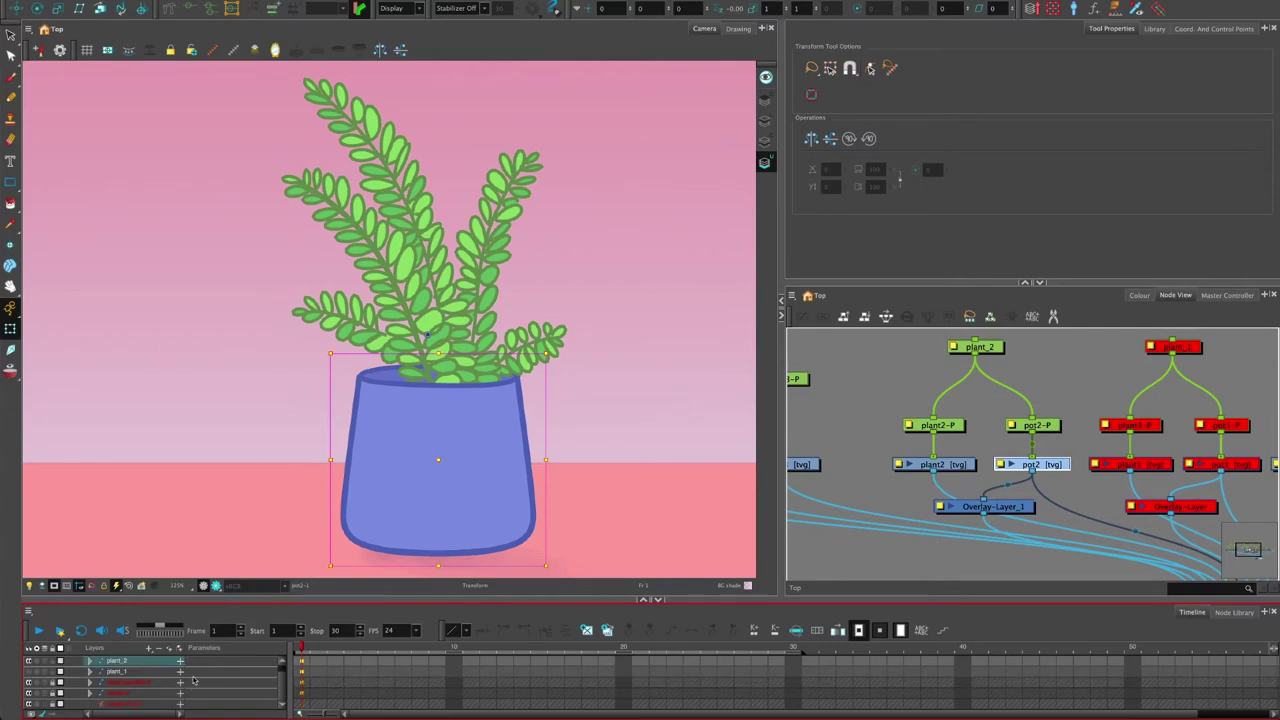
click(868, 376)
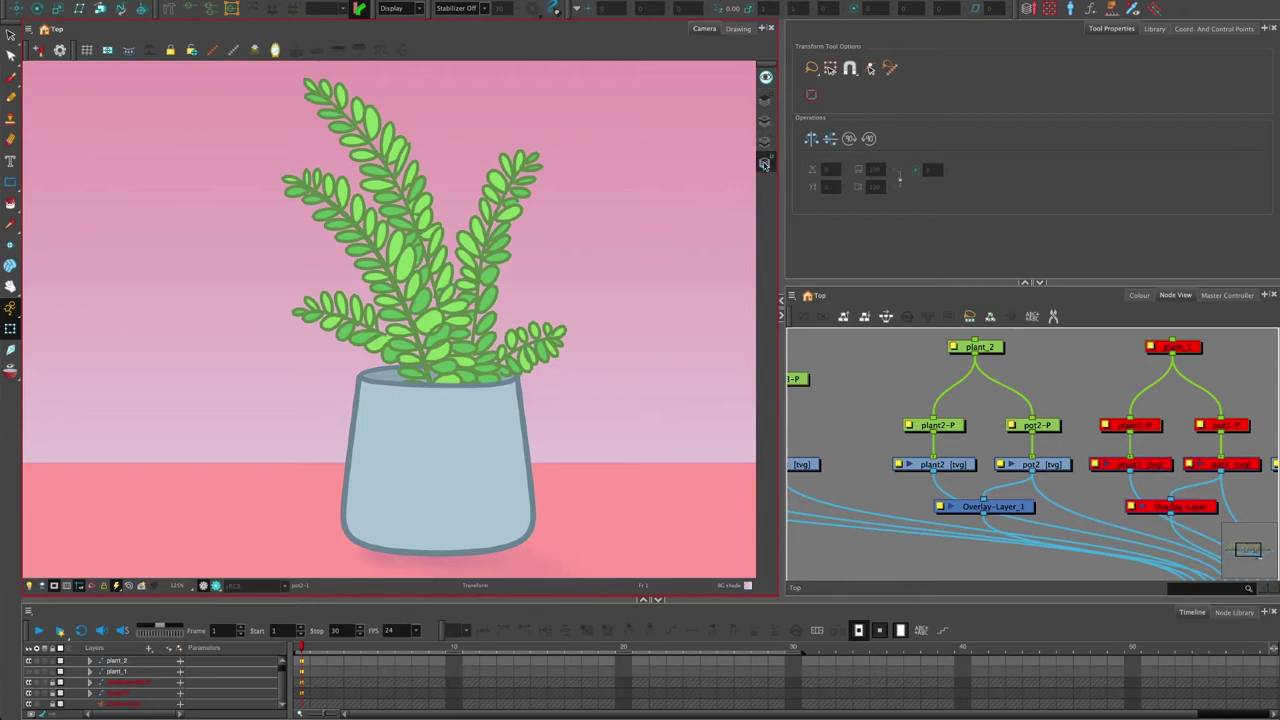
Brush a test stroke behind the blue pot with the Airbrush Marker preset and undo it.
key(alt+b)
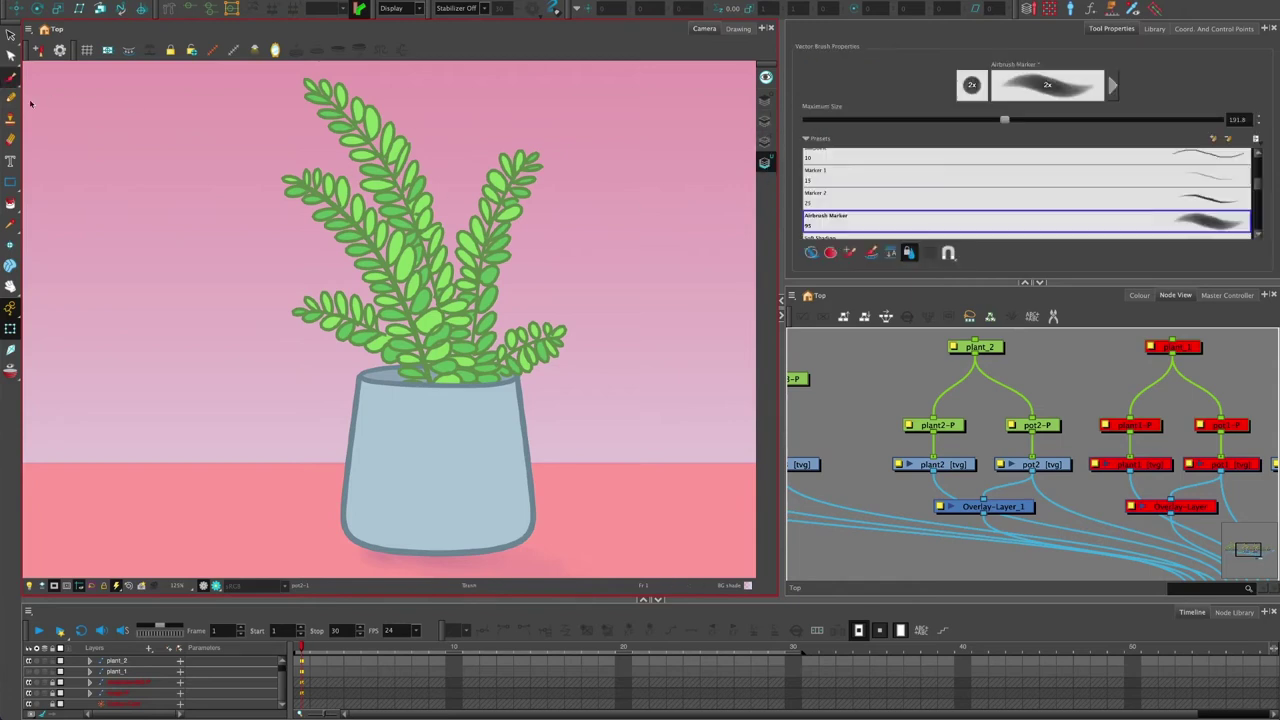
click(881, 222)
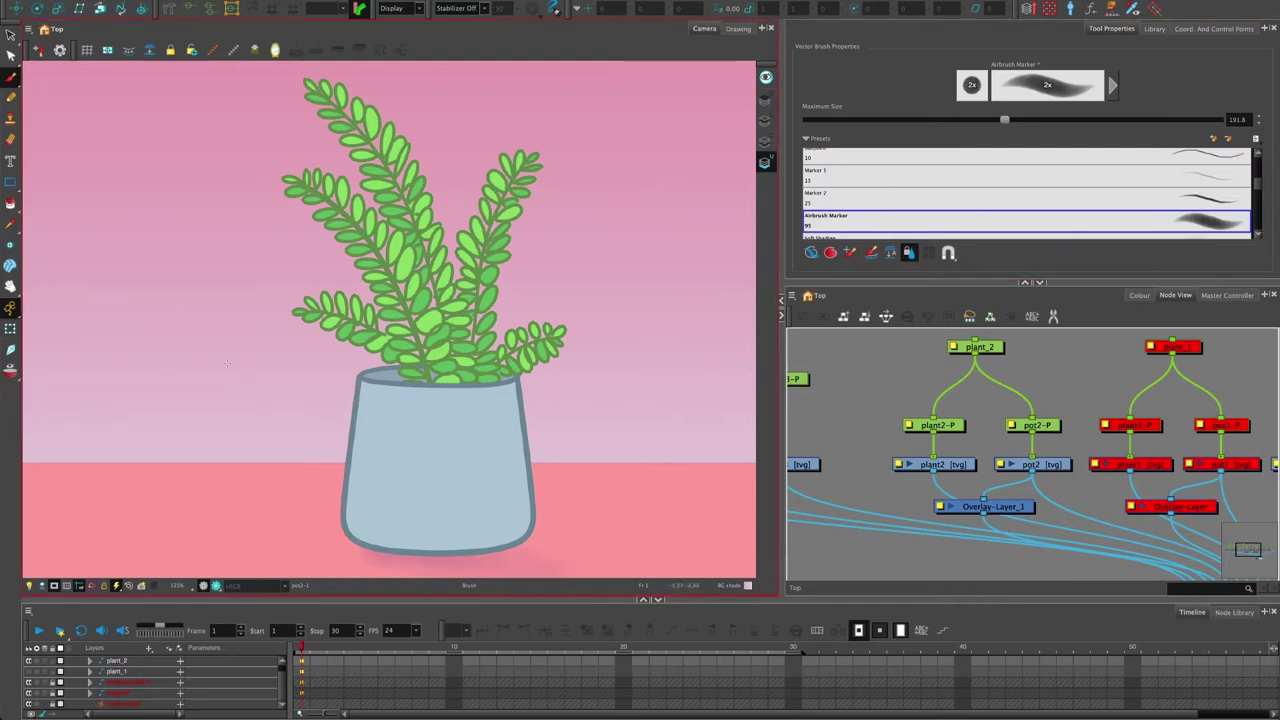
mouse_move(227, 363)
mouse_down()
mouse_move(296, 421)
mouse_move(486, 514)
mouse_move(624, 520)
mouse_move(556, 560)
mouse_up()
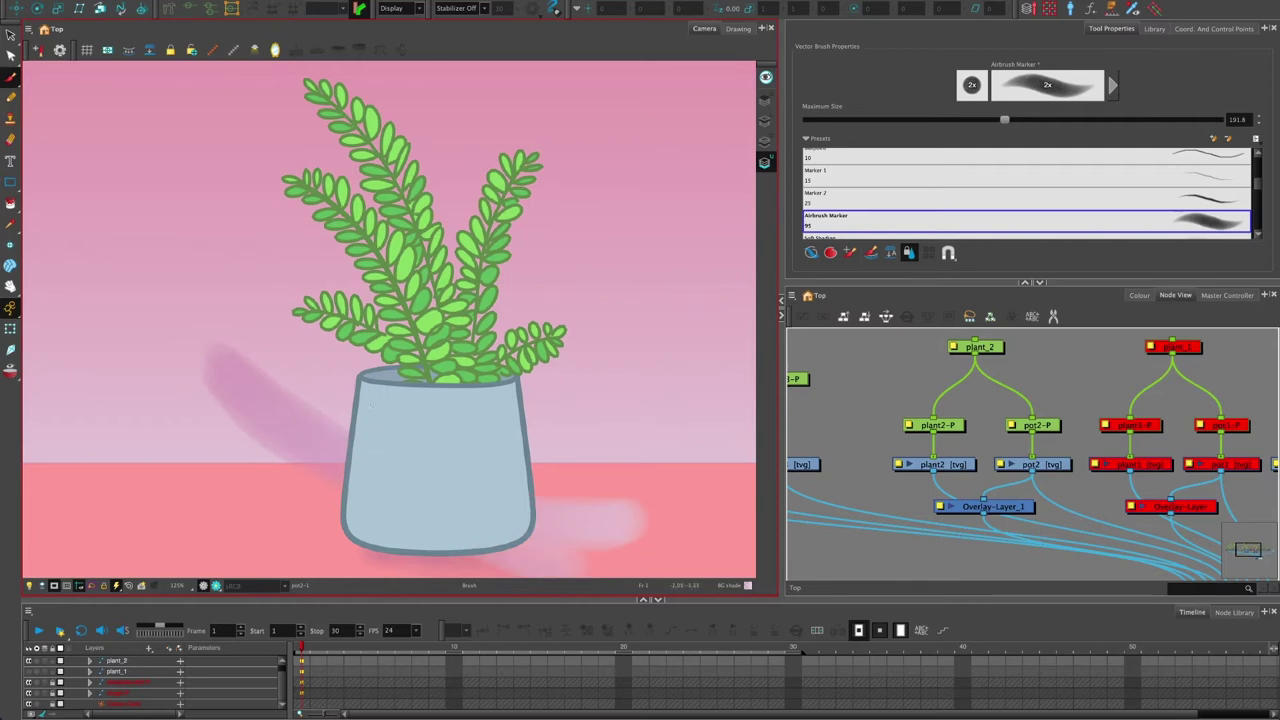
key(ctrl+z)
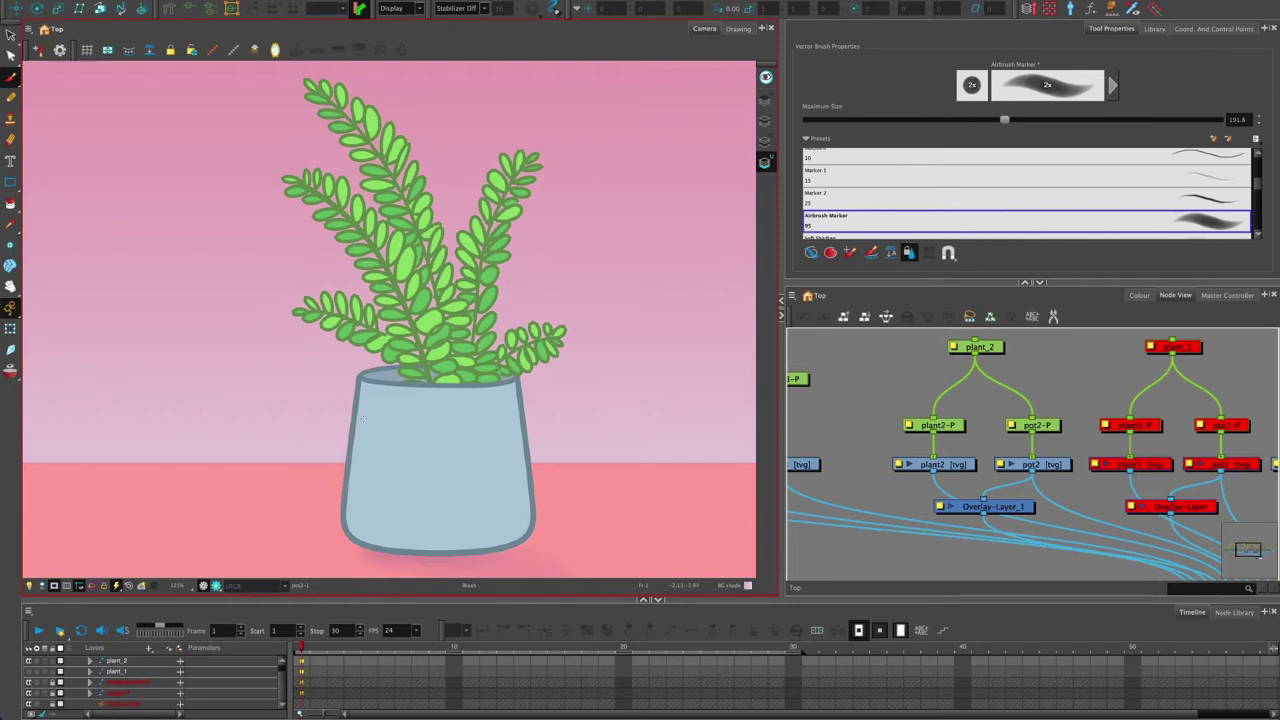
Move the plant_1, shadows+BG, rough and Colour-Card nodes together to the right, away from the plant_2 group.
click(1052, 462)
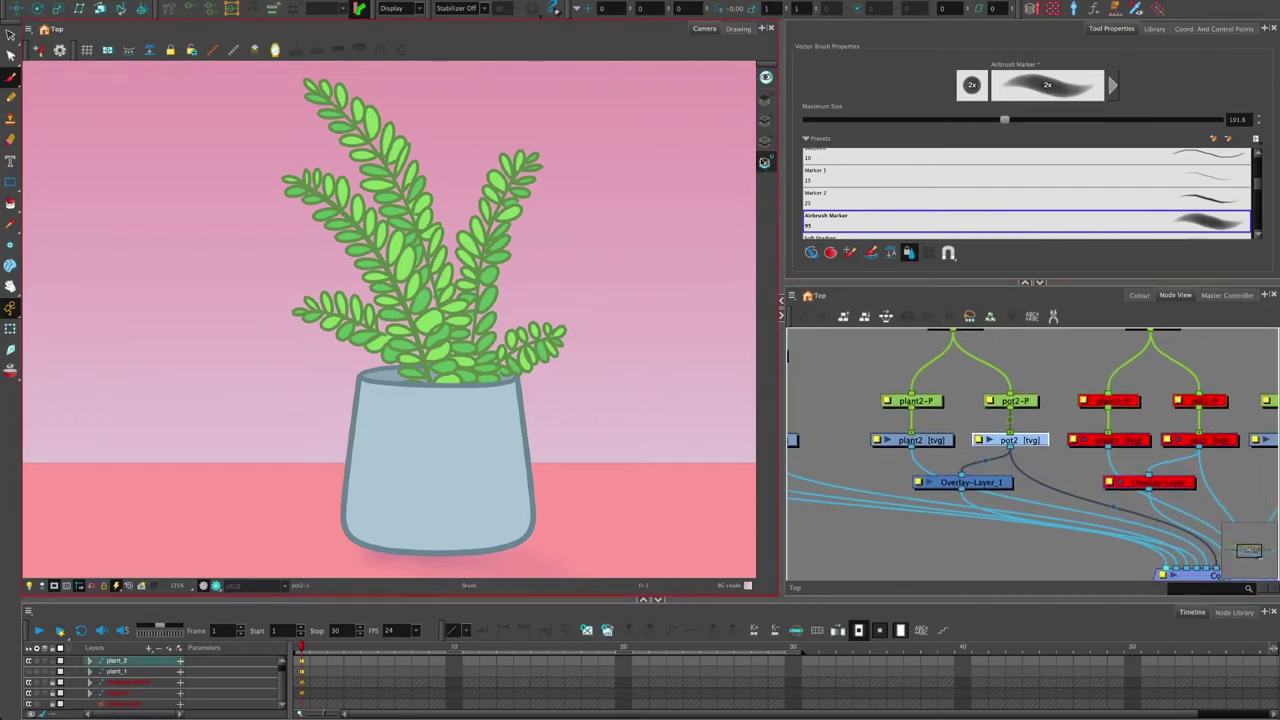
drag(1024, 475, 972, 418)
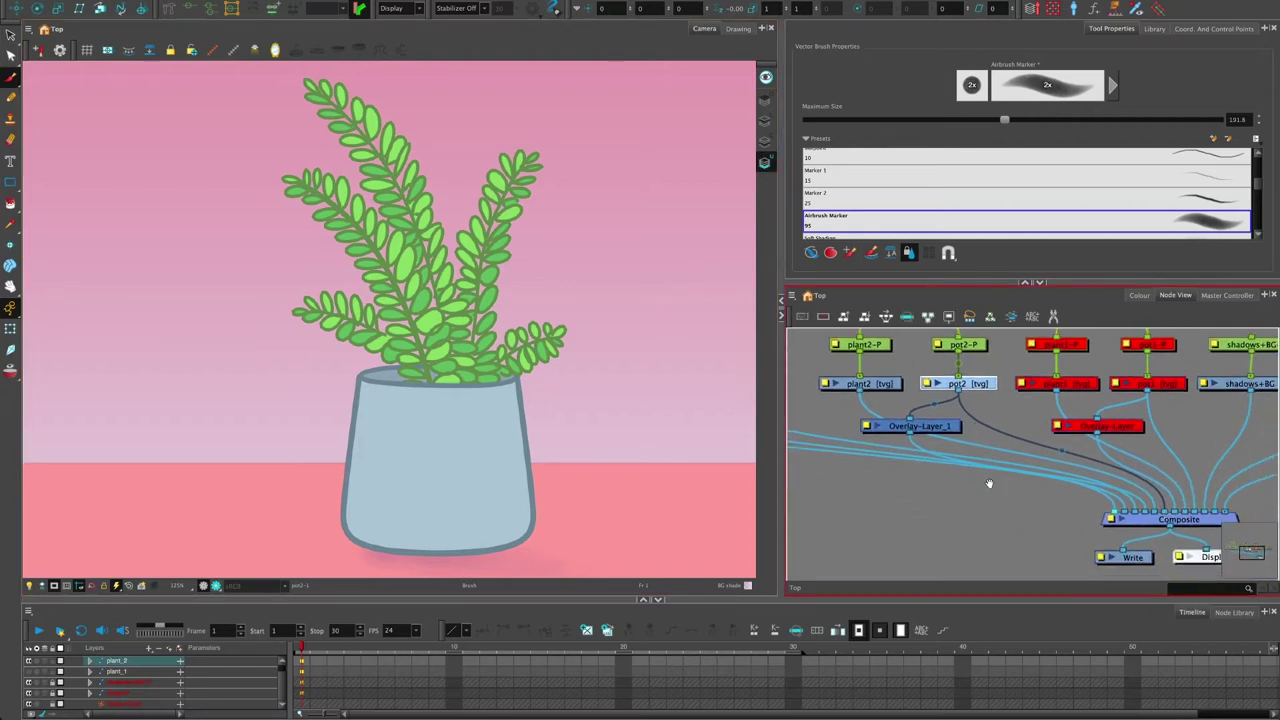
drag(989, 483, 884, 557)
scroll(947, 514, down, 2)
drag(949, 460, 893, 434)
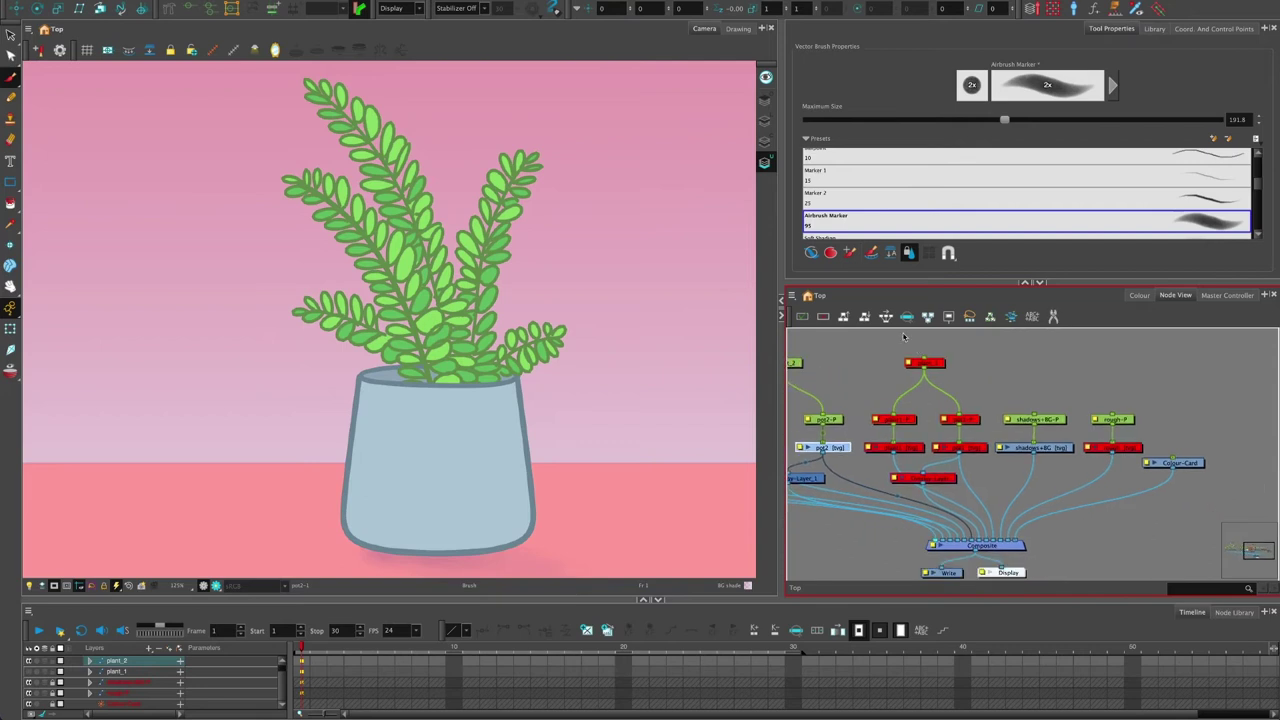
drag(893, 334, 1190, 512)
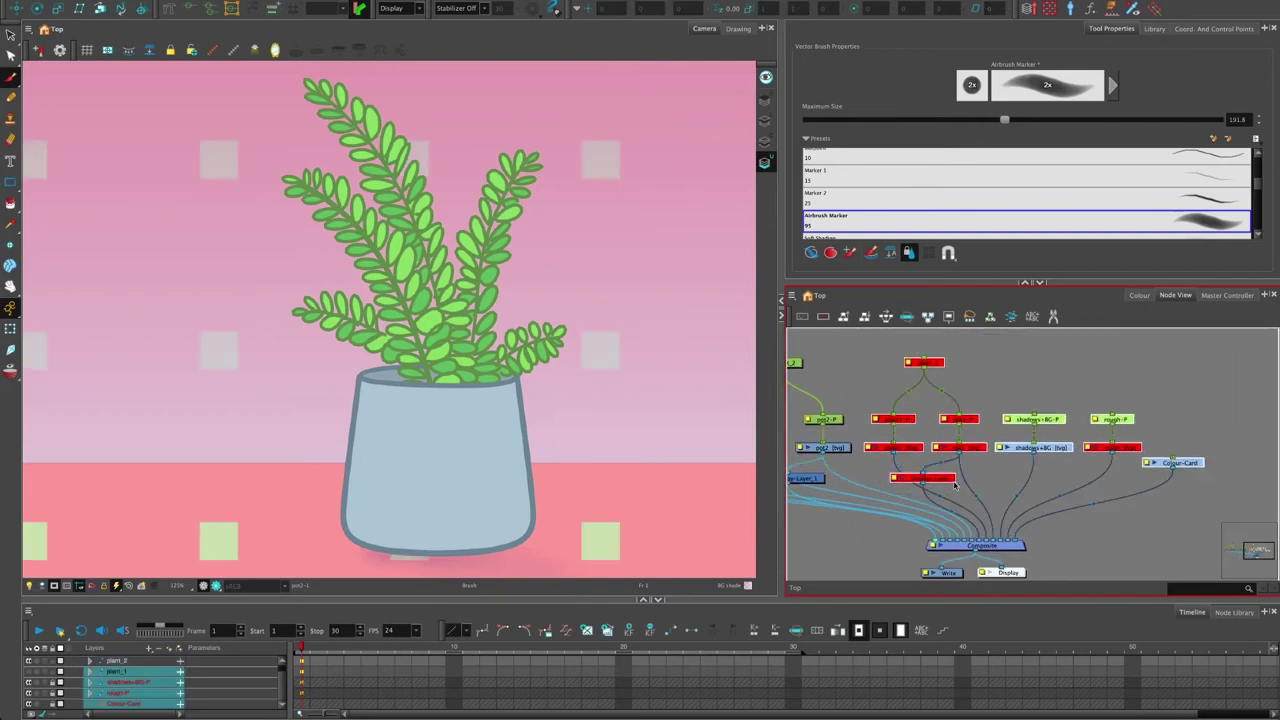
drag(944, 484, 1055, 480)
Move the plant_3 node group left to make room around the plant_2 nodes, and clear the selection.
drag(890, 482, 985, 501)
drag(979, 360, 812, 492)
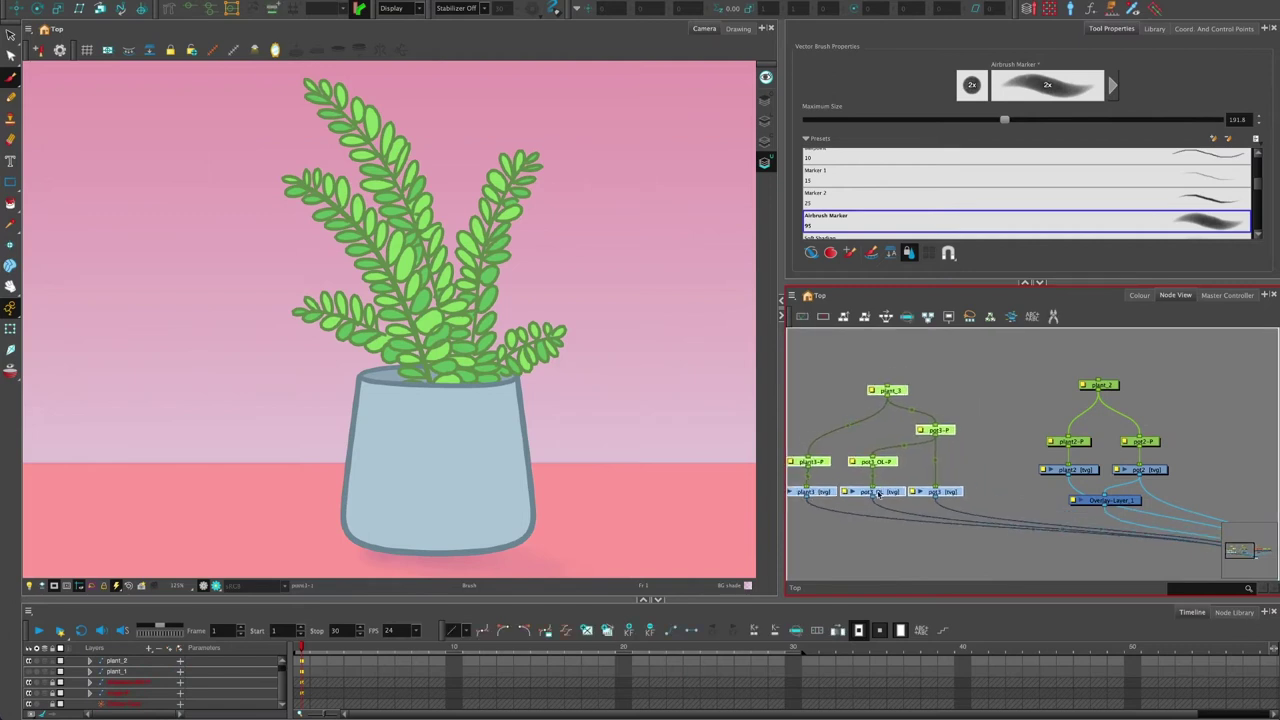
drag(1056, 419, 972, 435)
drag(953, 380, 1025, 568)
scroll(1063, 508, up, 2)
drag(900, 505, 842, 405)
click(882, 435)
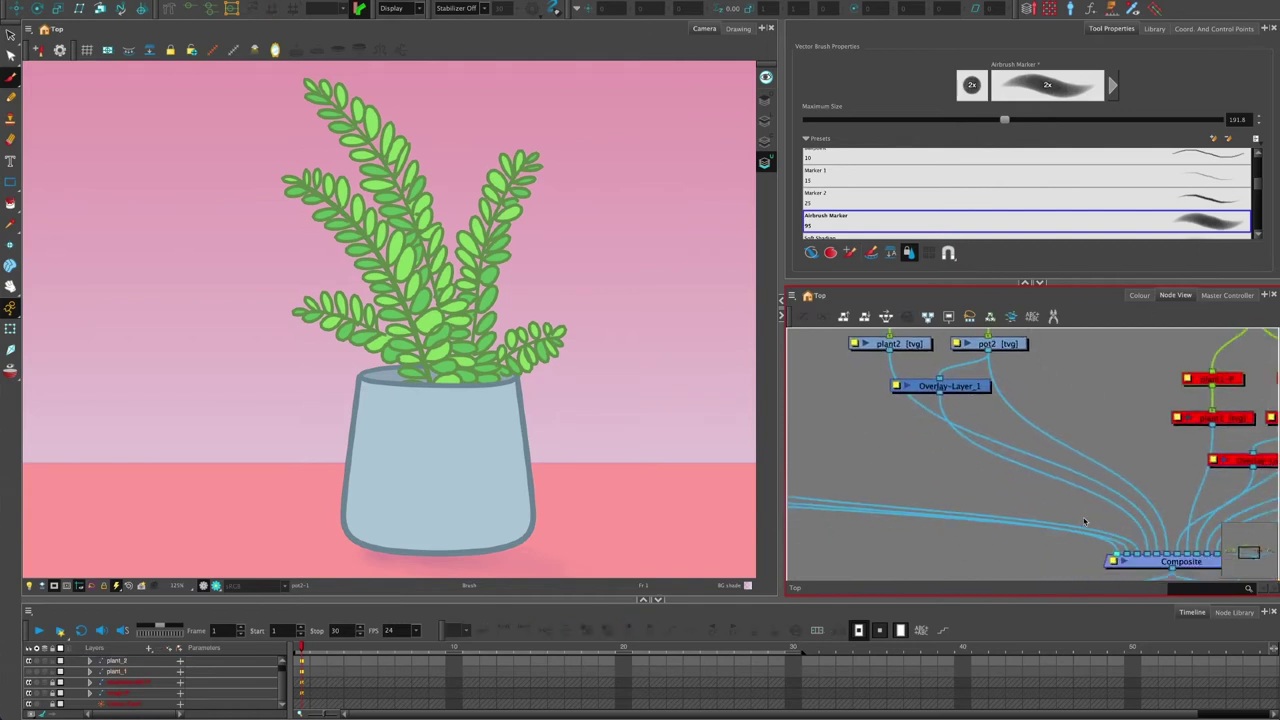
Duplicate the main Composite node and insert the copy between pot2 and the main Composite.
click(1141, 565)
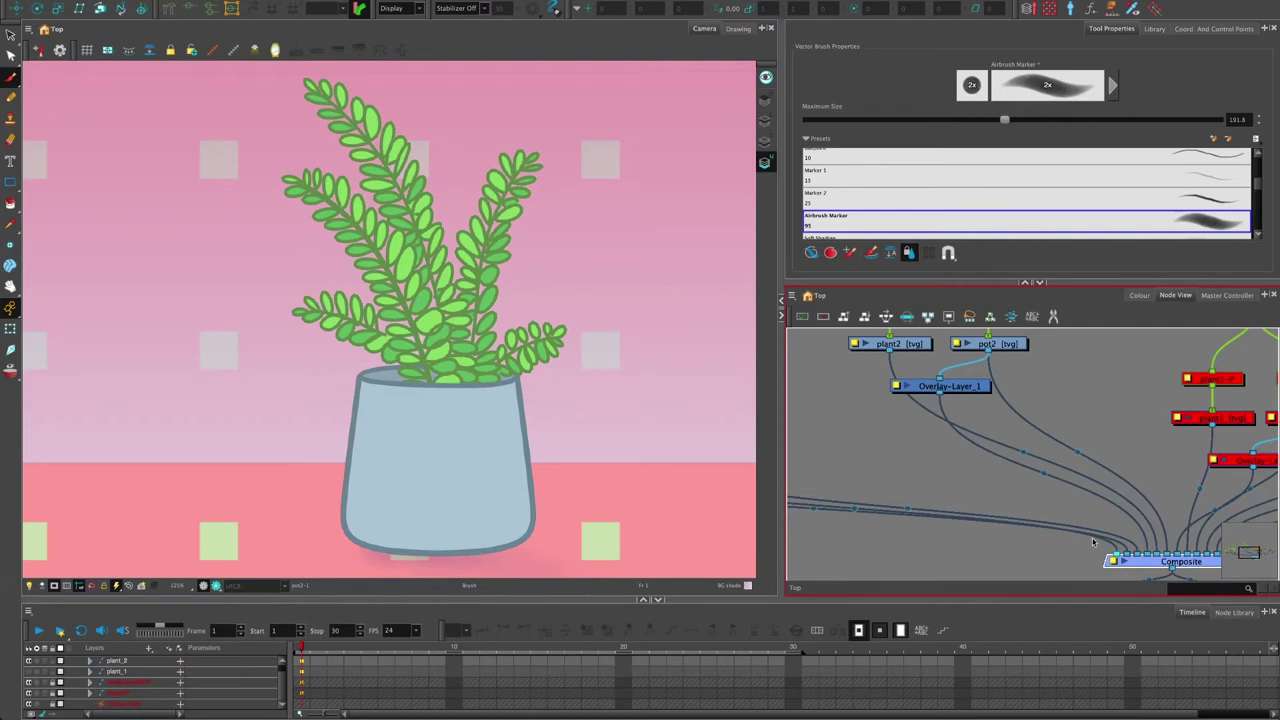
key(ctrl+v)
drag(1147, 554, 1077, 443)
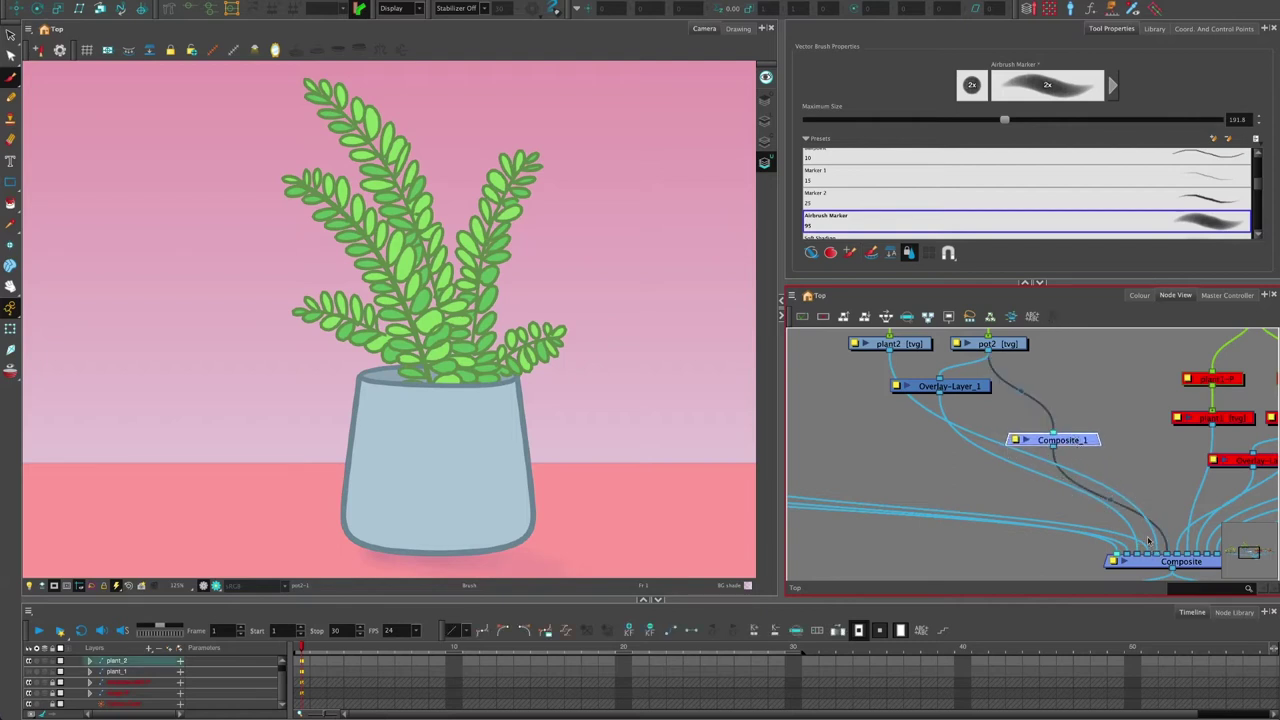
Reroute plant2 and Overlay-Layer_1 into the new composite node beside pot2, and tidy the node placement.
drag(1155, 548, 1107, 469)
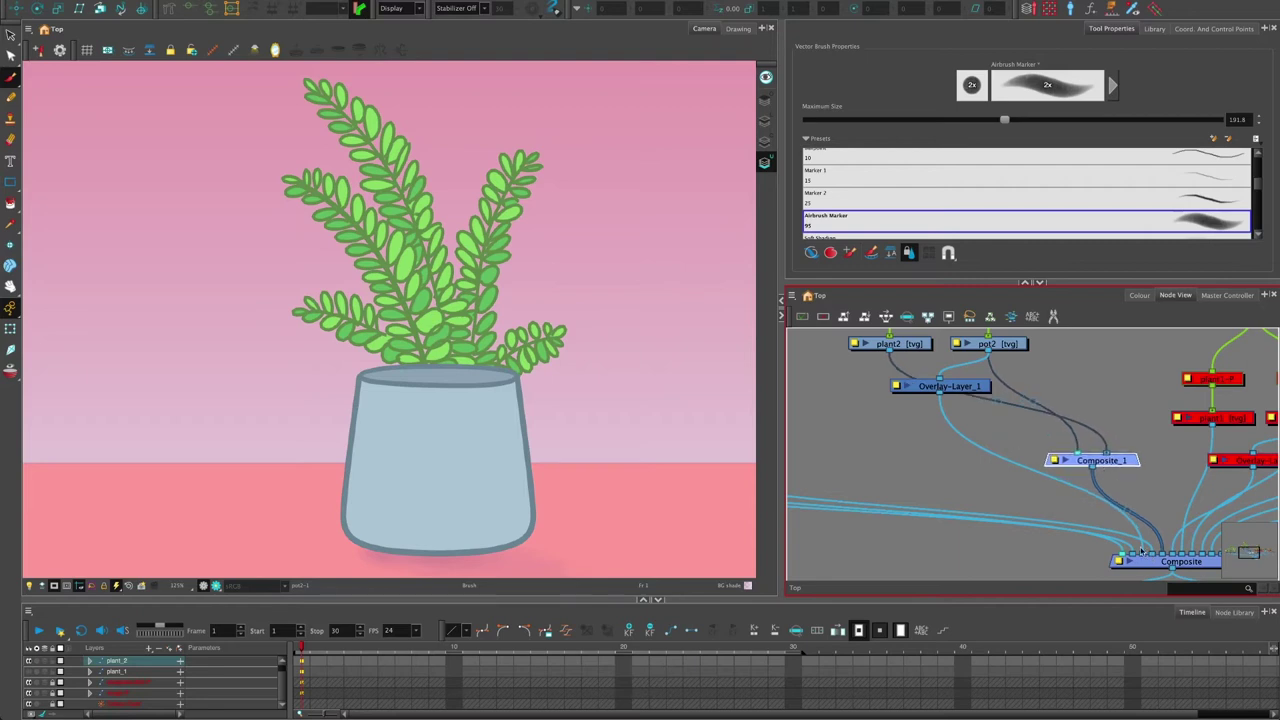
drag(1142, 553, 945, 496)
drag(1002, 401, 1022, 404)
drag(1017, 503, 1040, 506)
drag(1026, 404, 1004, 408)
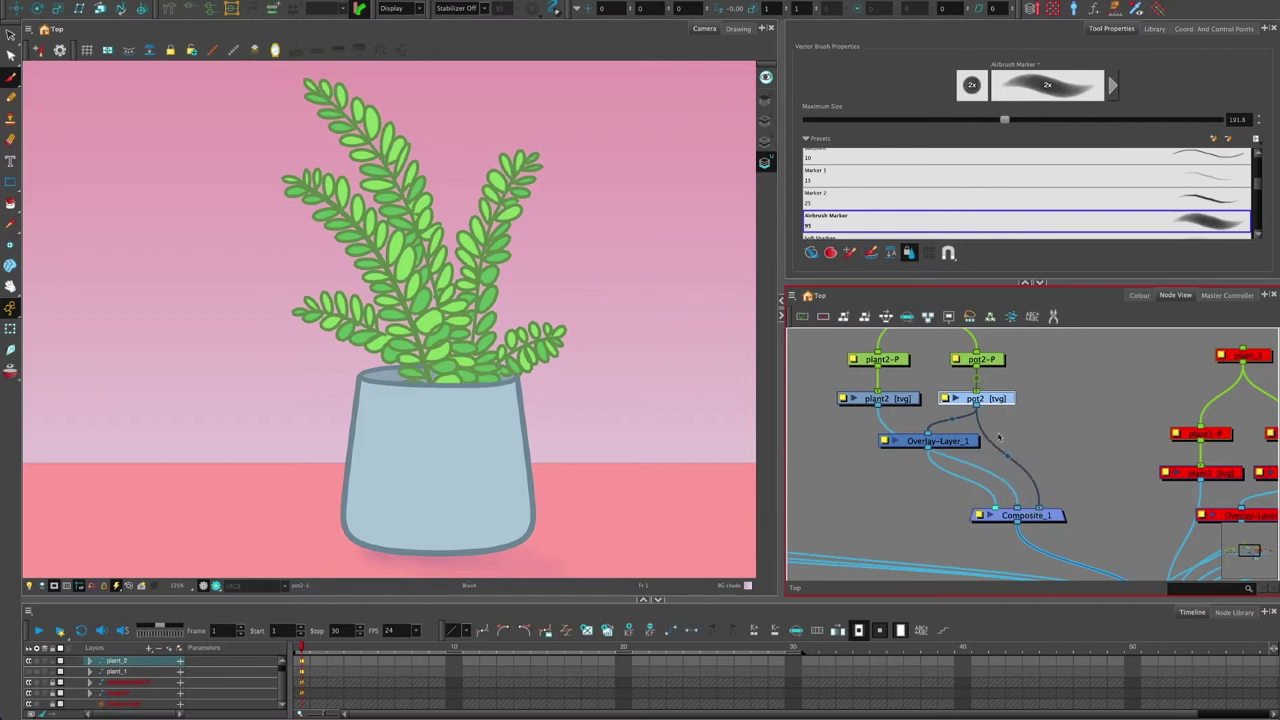
Rename the new composite node under the plant_2 group as plantpot_2.
click(909, 489)
click(953, 443)
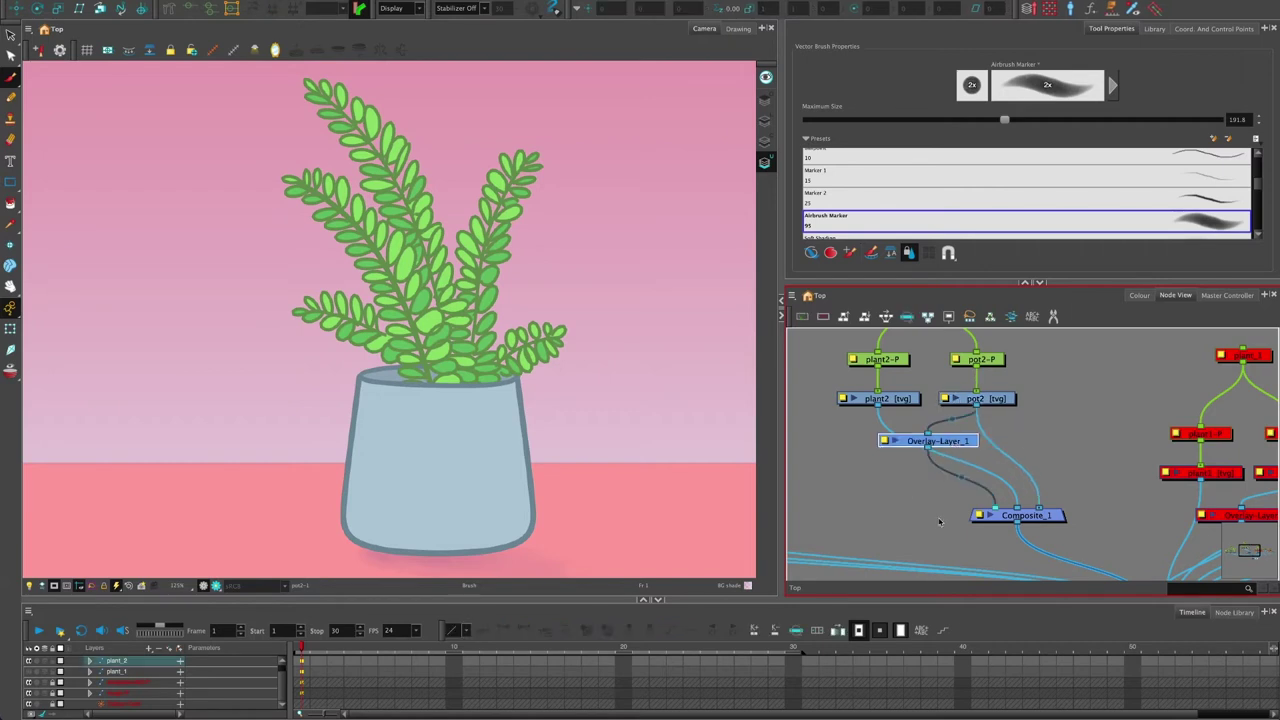
drag(969, 531, 964, 526)
click(973, 511)
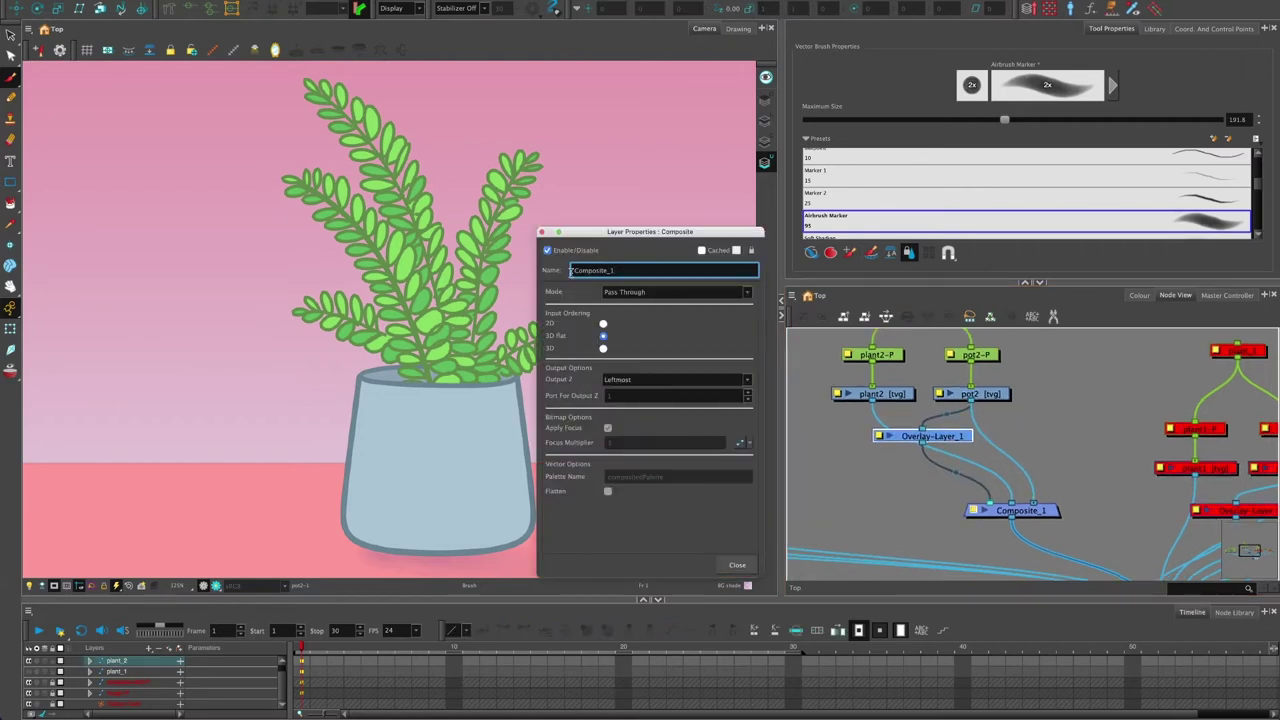
text(plantpot_2)
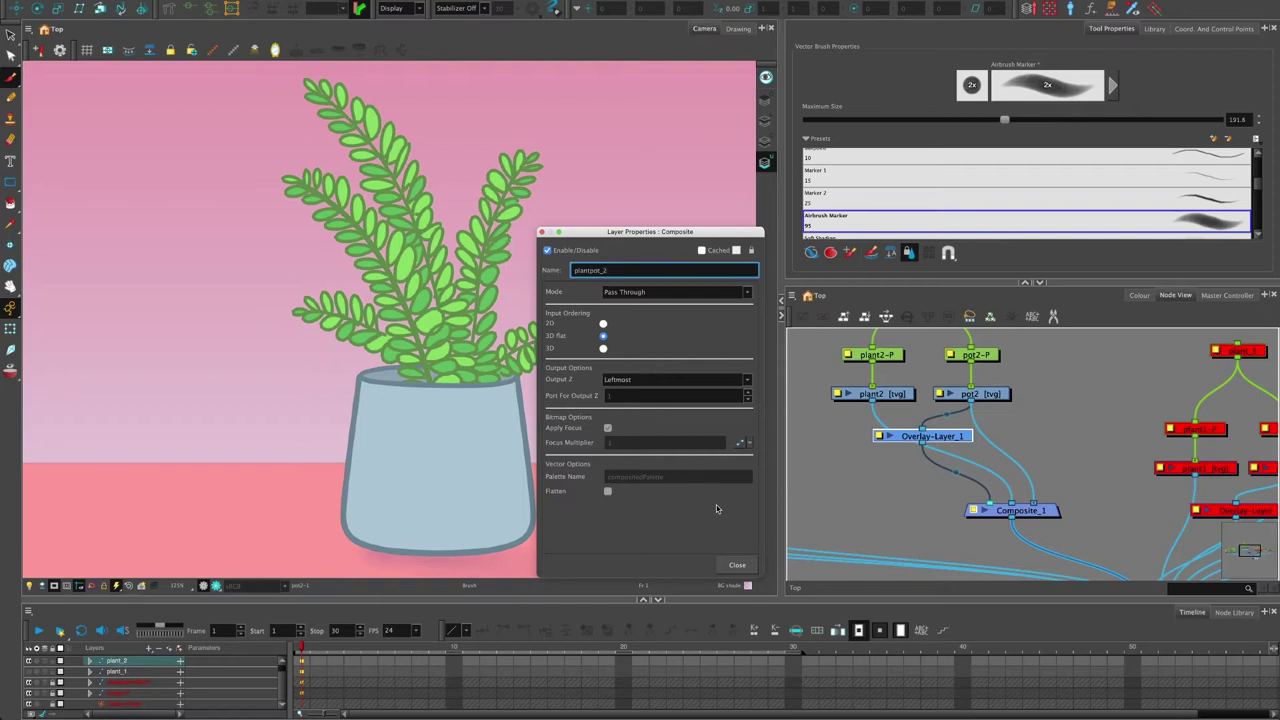
click(737, 565)
Reposition Overlay-Layer_1 and plantpot_2 for a clearer layout, and check the connection down to the main Composite.
drag(937, 512, 913, 522)
mouse_move(1040, 543)
mouse_down()
mouse_move(1021, 541)
mouse_move(1031, 544)
mouse_up()
drag(919, 477, 897, 495)
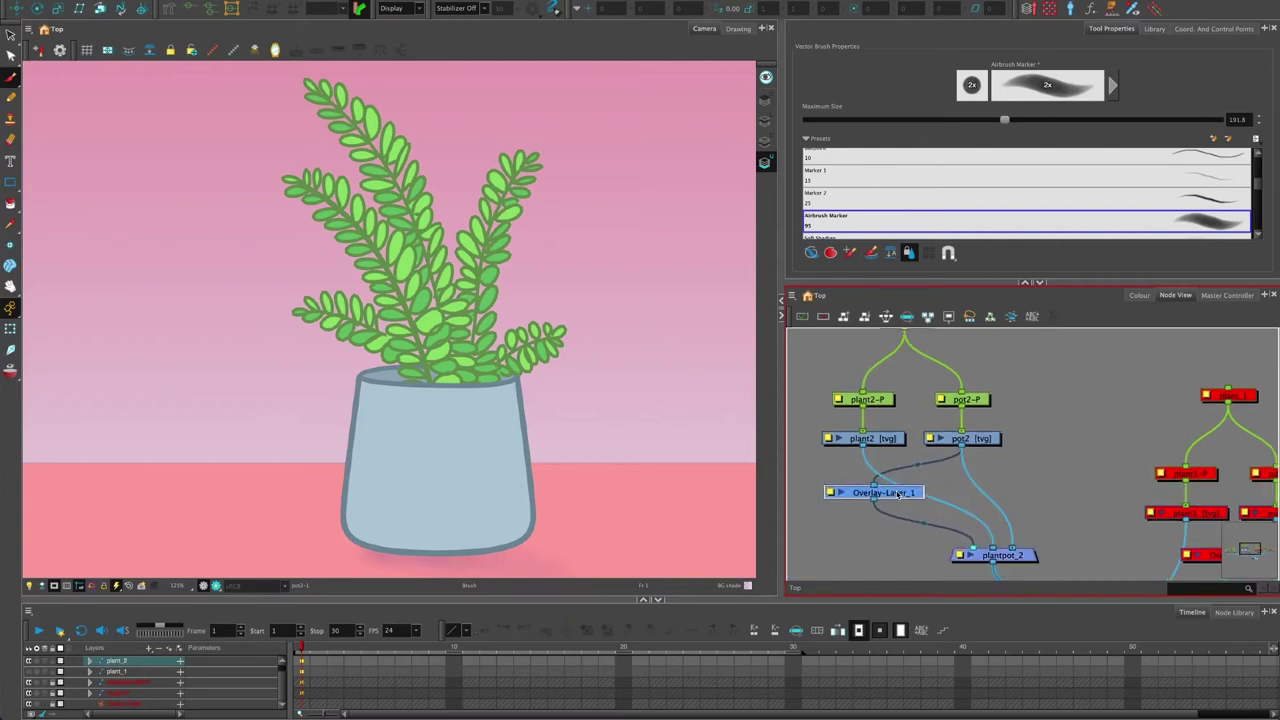
drag(912, 440, 920, 470)
scroll(912, 412, down, 1)
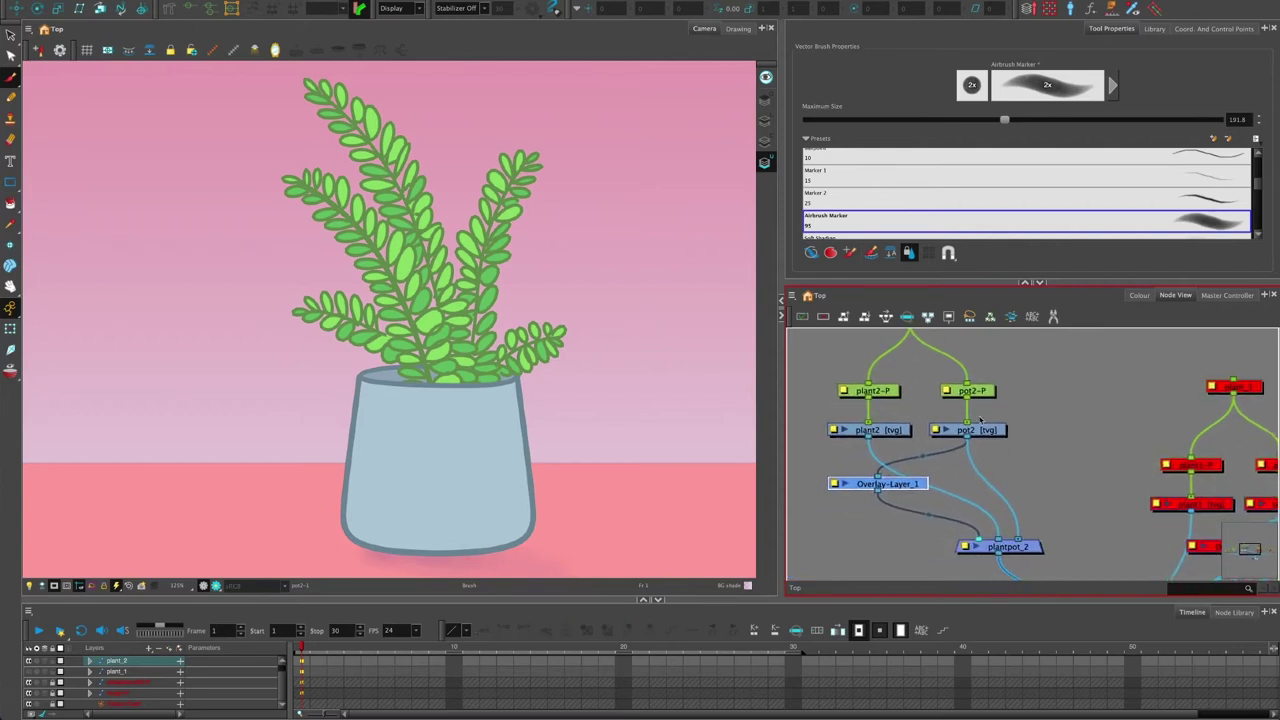
drag(903, 531, 916, 524)
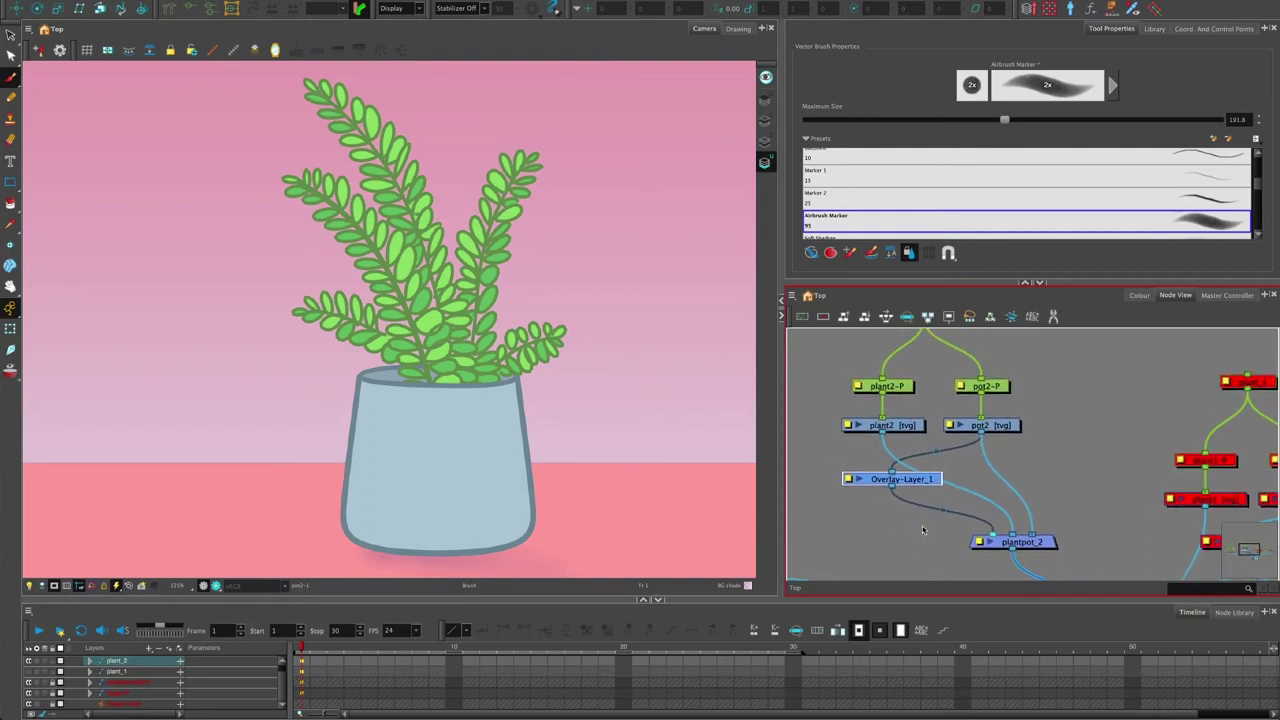
scroll(923, 530, down, 3)
scroll(1033, 512, right, 2)
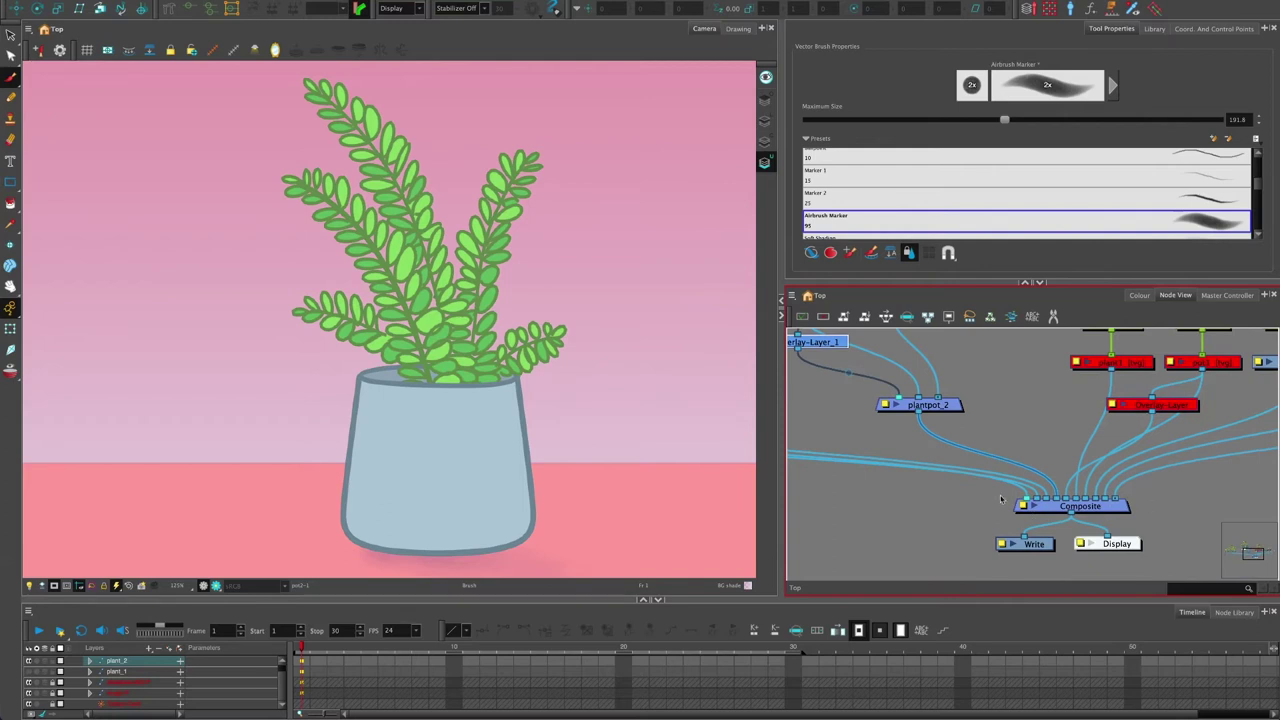
scroll(1000, 499, up, 5)
scroll(1000, 499, left, 3)
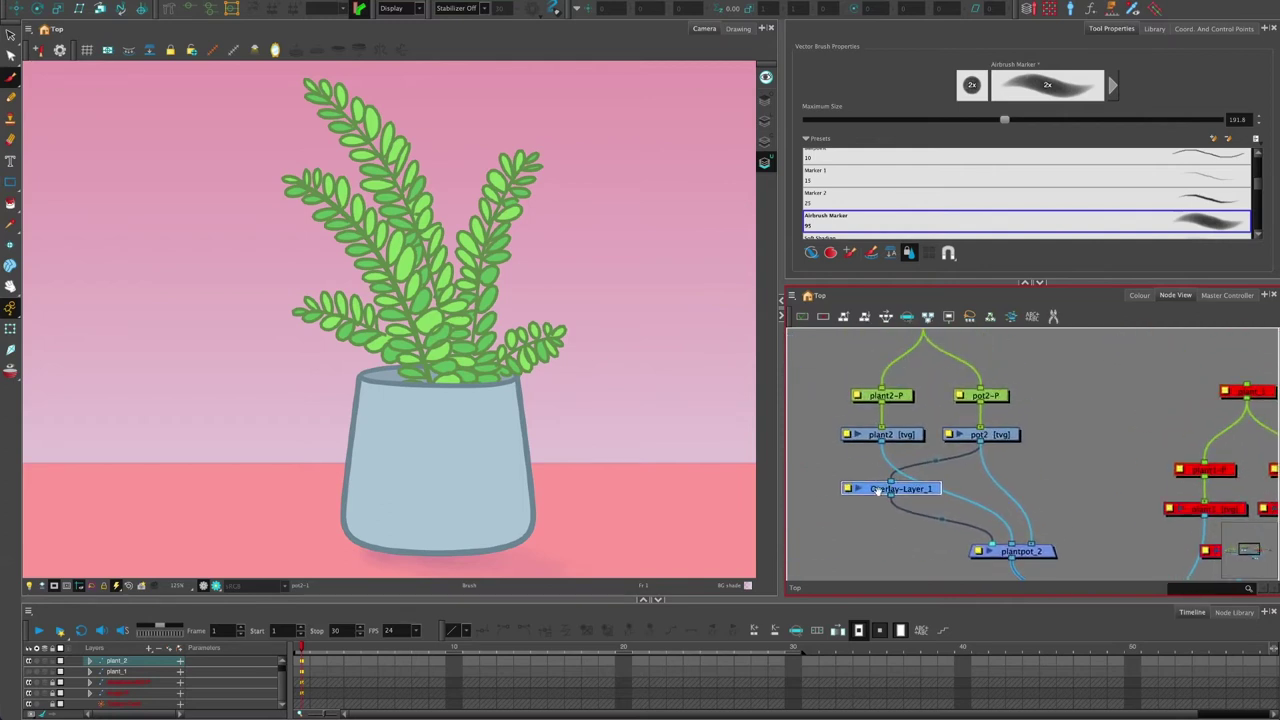
scroll(872, 520, left, 2)
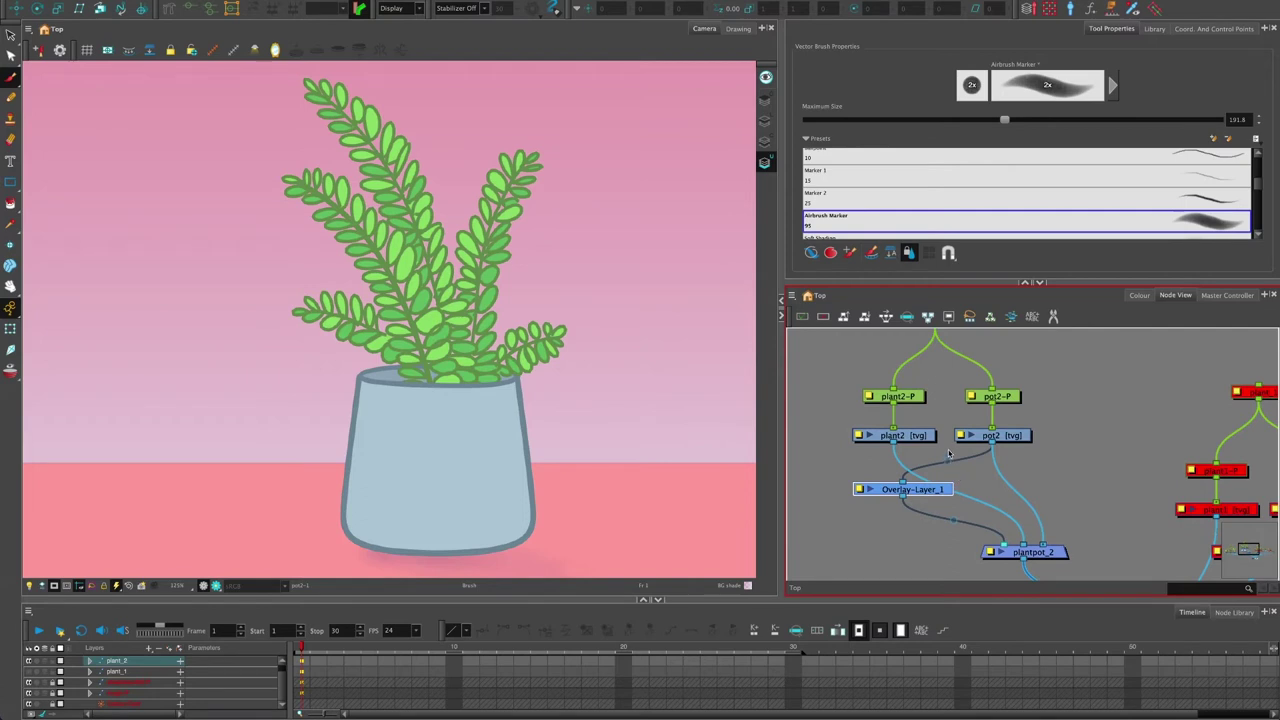
Select the pot2 drawing, try several airbrush strokes behind the pot and undo them.
click(1020, 458)
click(1012, 436)
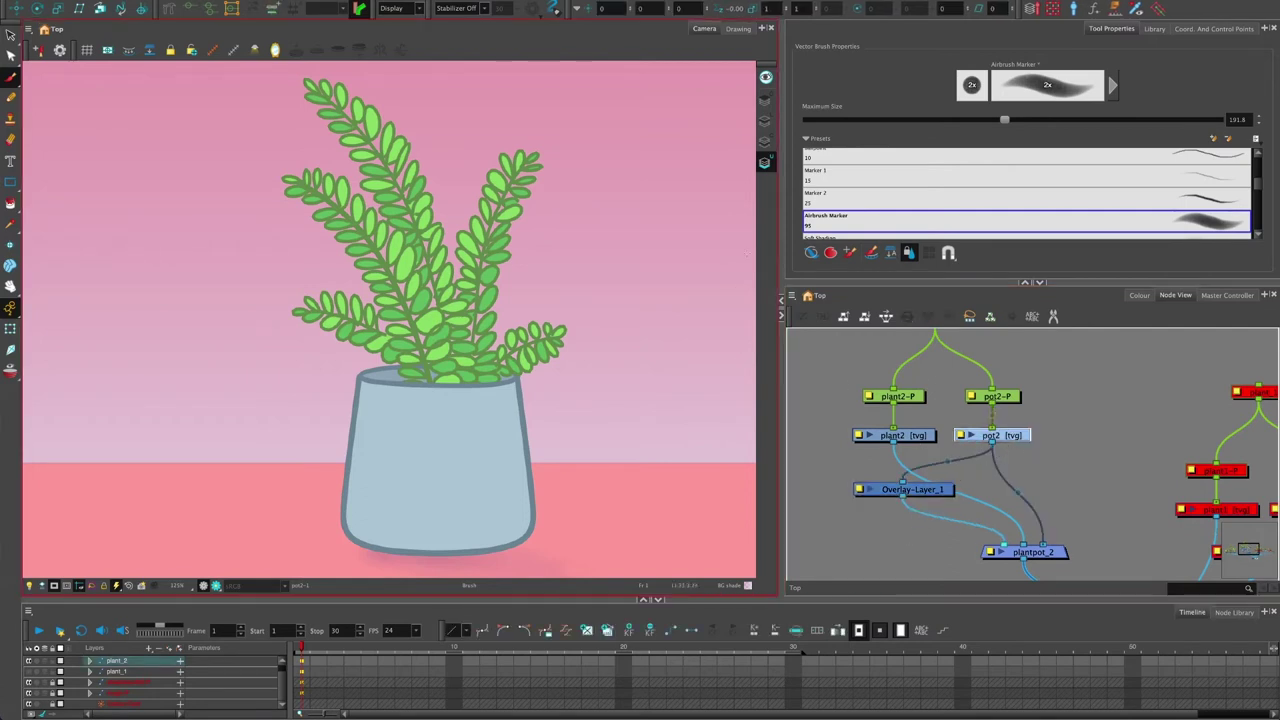
mouse_move(256, 358)
mouse_down()
mouse_move(617, 492)
mouse_move(232, 436)
mouse_move(583, 545)
mouse_up()
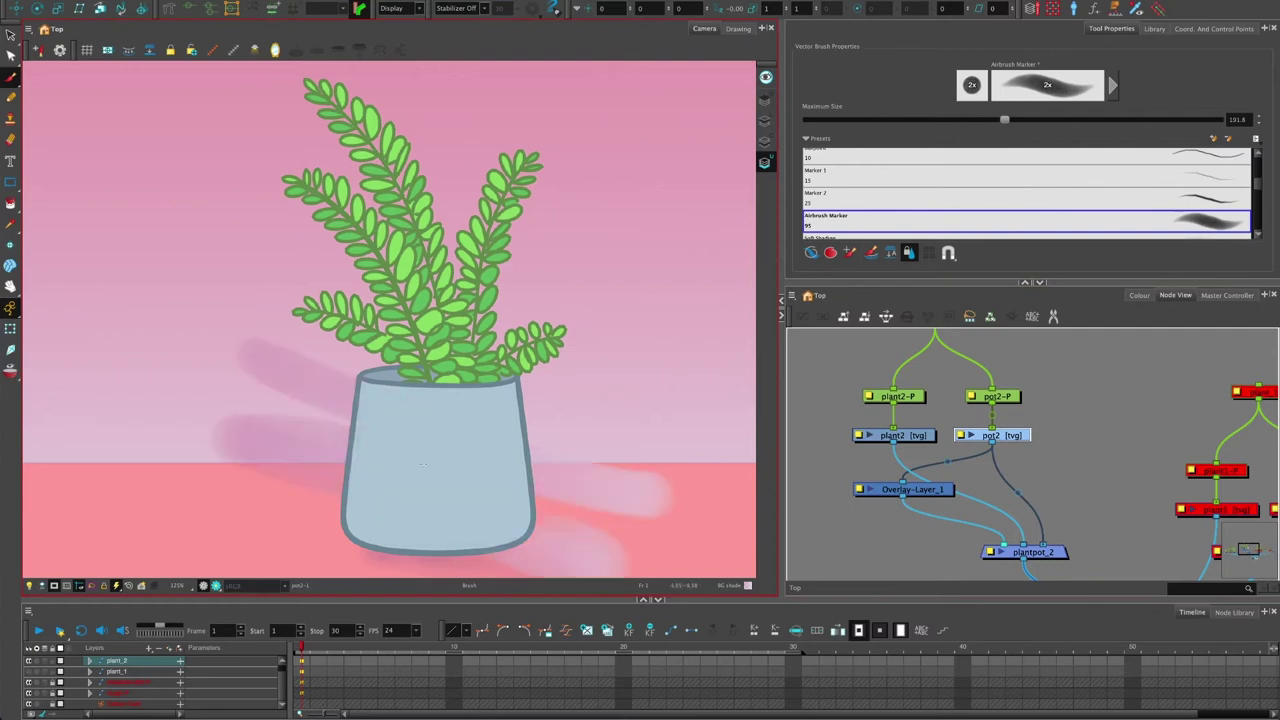
key(ctrl+z)
Add an Underlay-Layer node to the node graph near pot2.
drag(1026, 471, 1015, 458)
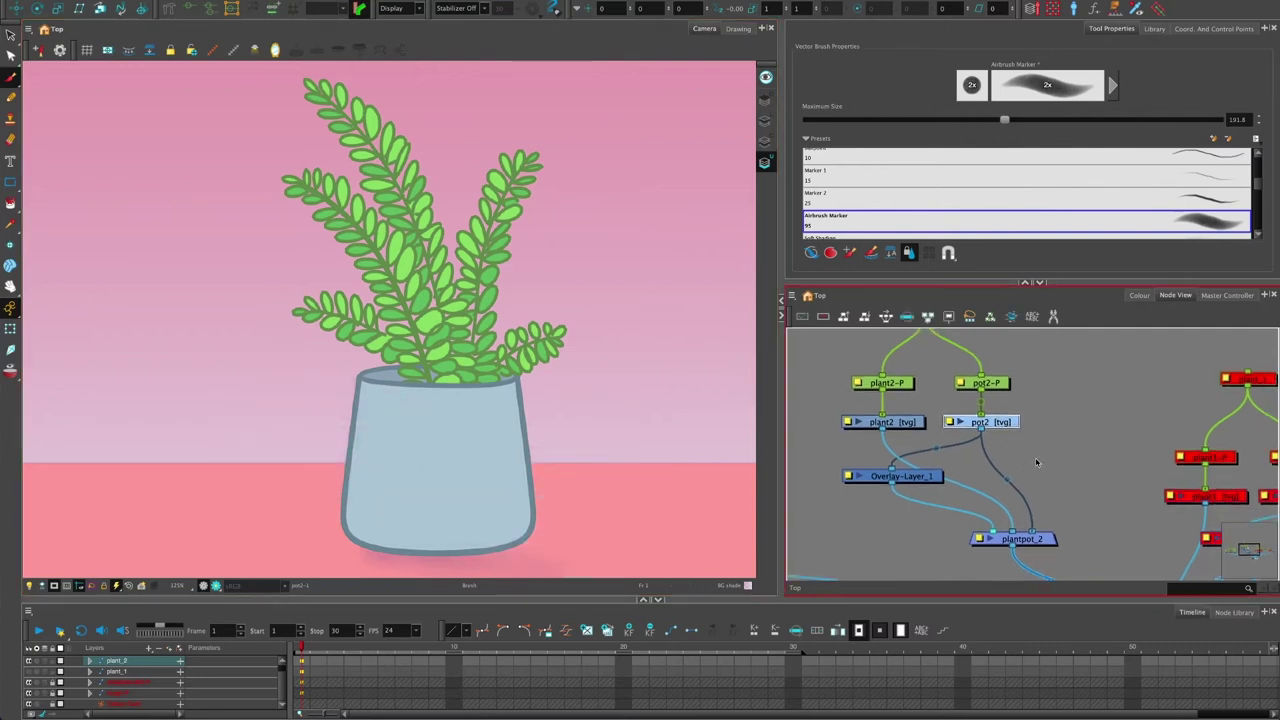
click(1037, 466)
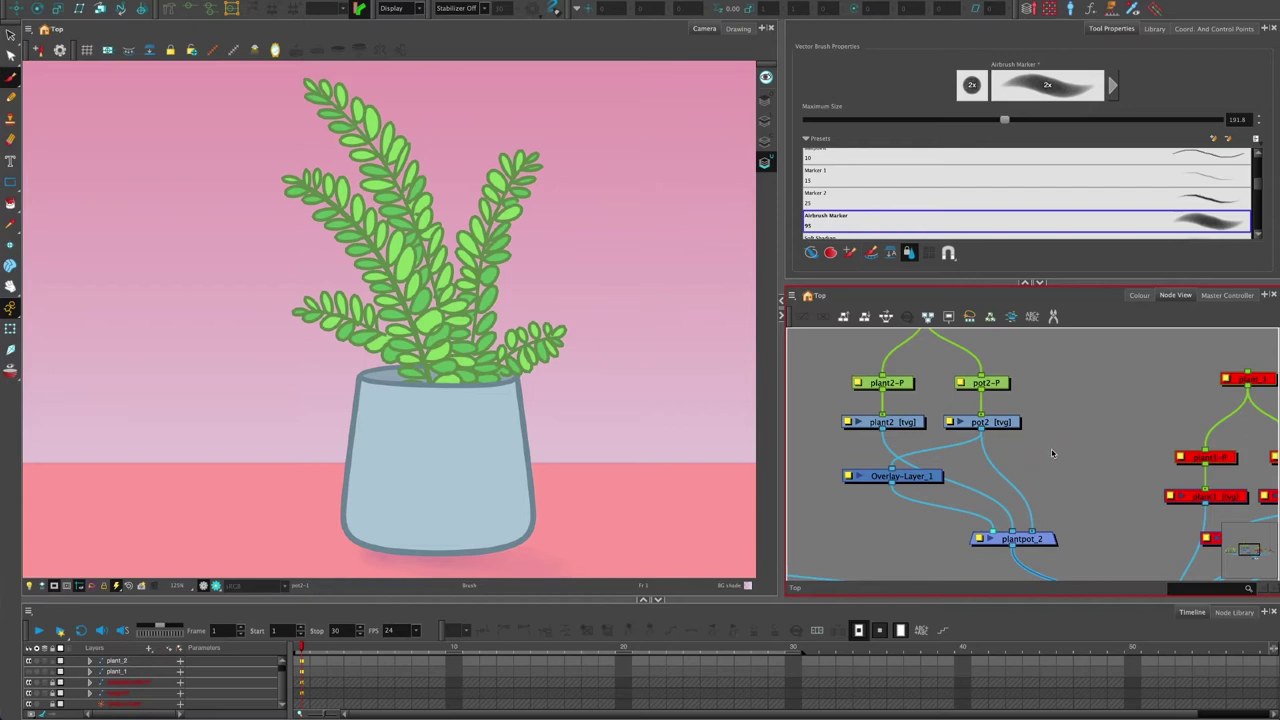
key(Tab)
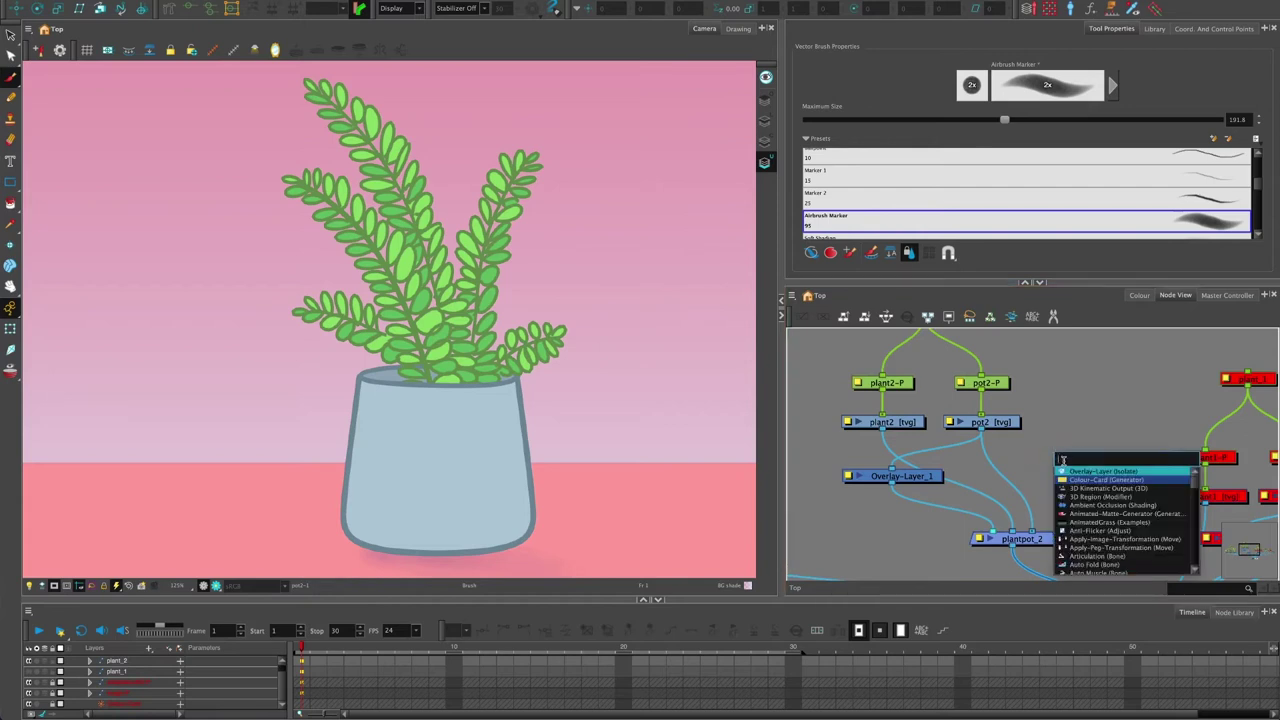
text(under)
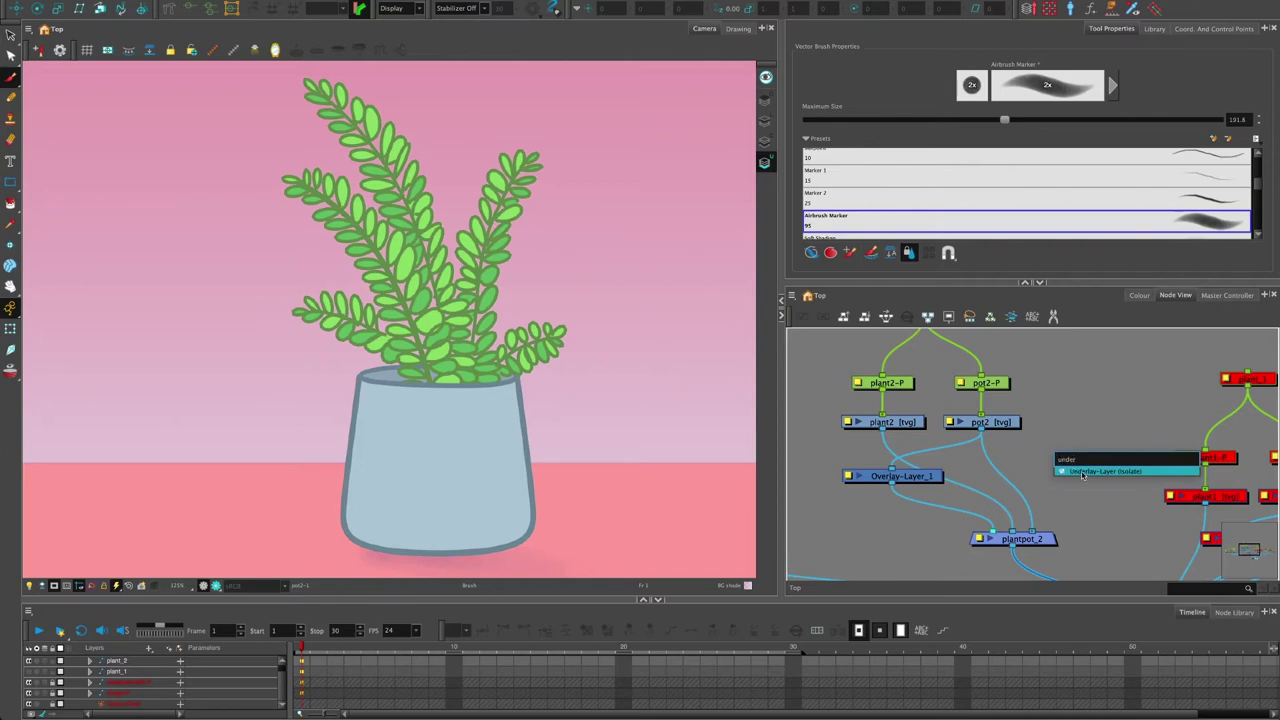
key(Return)
Connect pot2 to the Underlay-Layer node and feed that node into plantpot_2.
drag(1121, 448, 1006, 436)
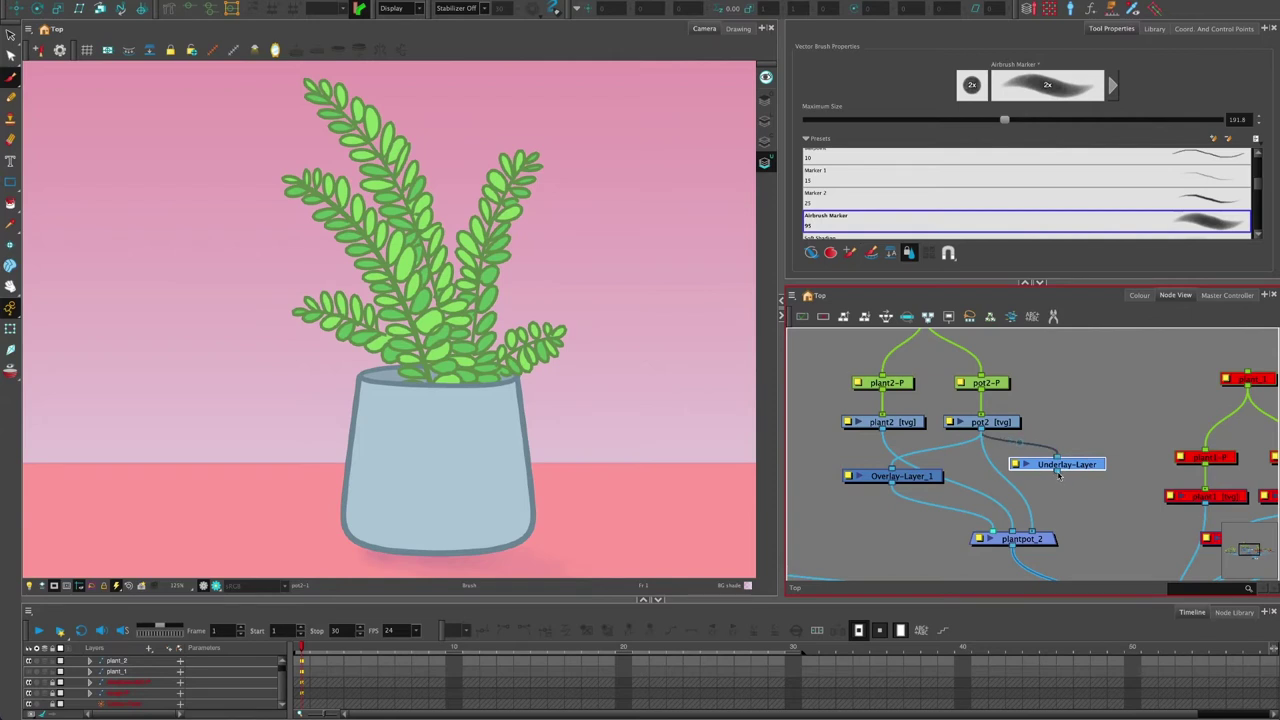
drag(1058, 474, 1034, 532)
drag(994, 470, 1071, 477)
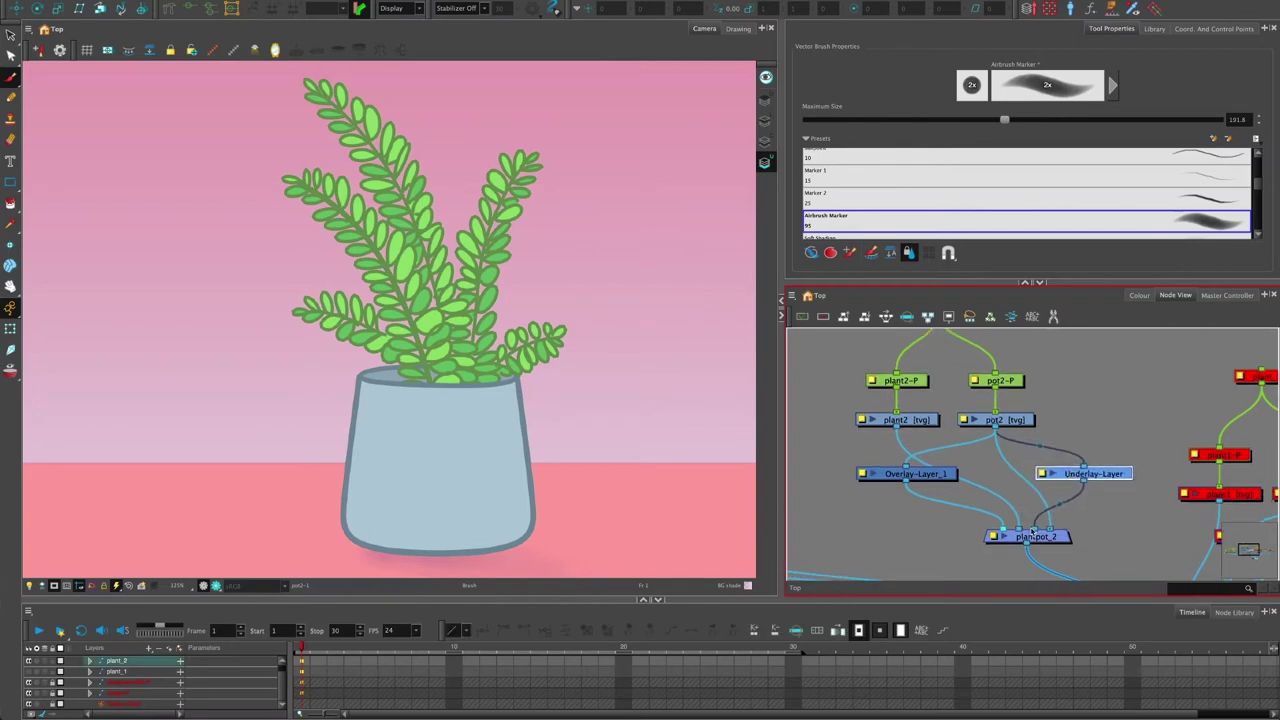
Reconnect Underlay-Layer to plantpot_2's frontmost input port and test the order with airbrush strokes across the pot, undoing the strokes.
drag(1033, 531, 1006, 532)
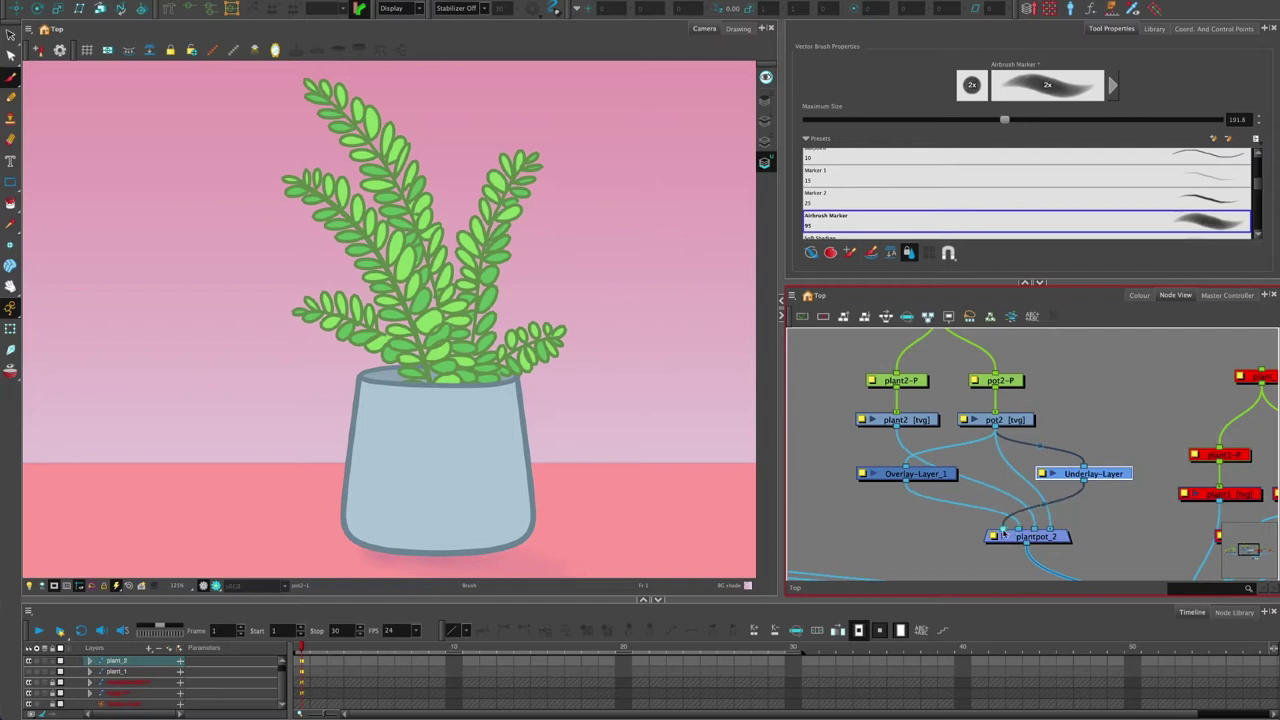
click(972, 529)
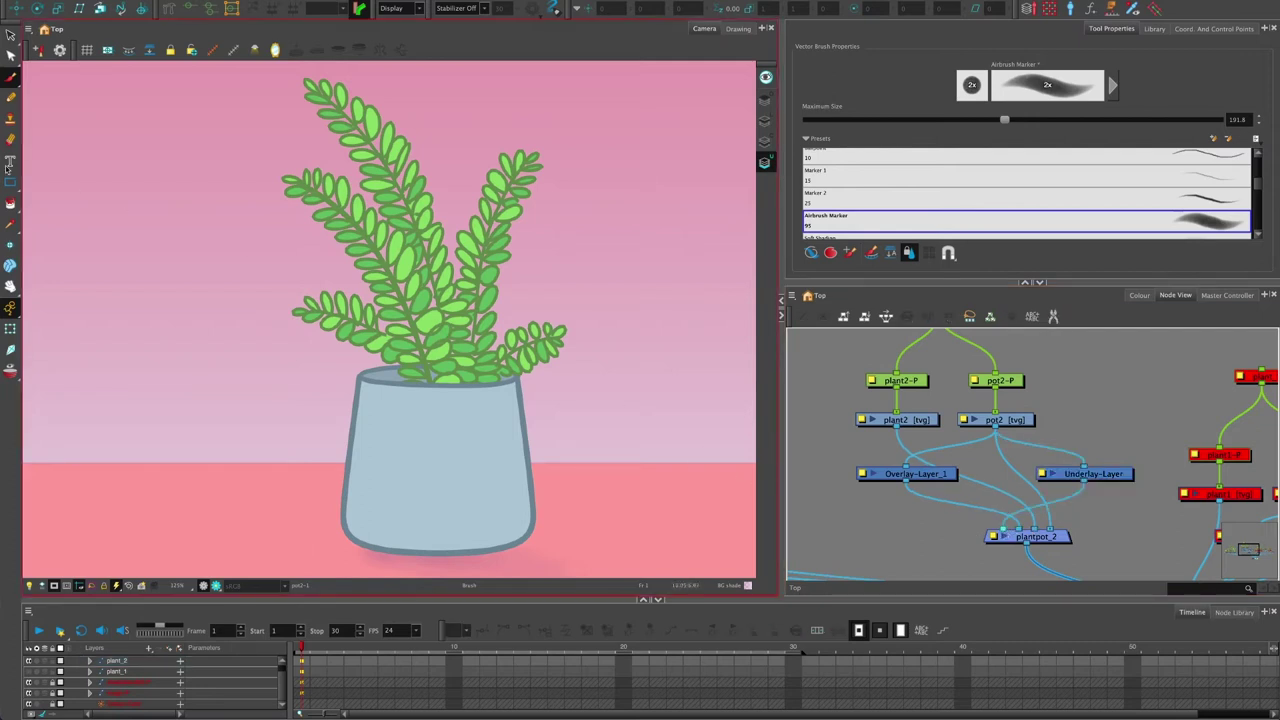
mouse_move(286, 423)
mouse_down()
mouse_move(367, 408)
mouse_move(530, 513)
mouse_move(599, 499)
mouse_move(672, 505)
mouse_up()
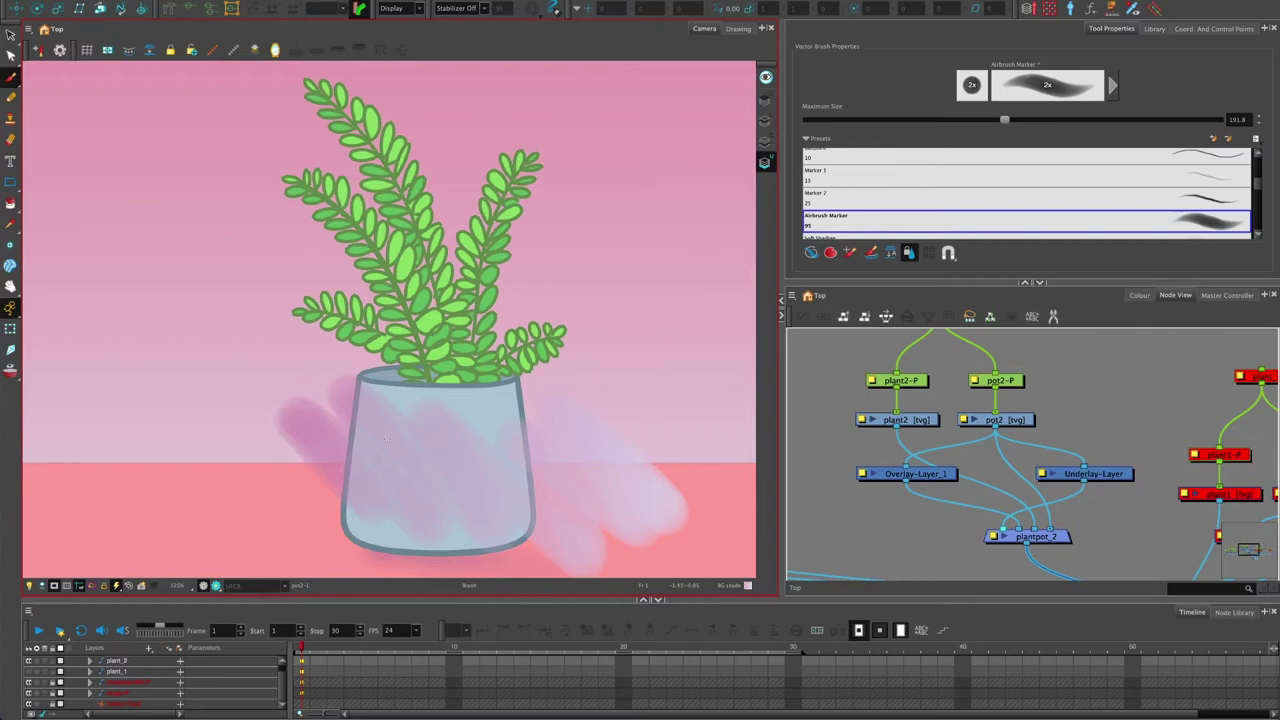
key(ctrl+z)
Reposition the plantpot_2 composite and Overlay-Layer_1 so that the connections from pot2 are spread out more clearly.
click(934, 526)
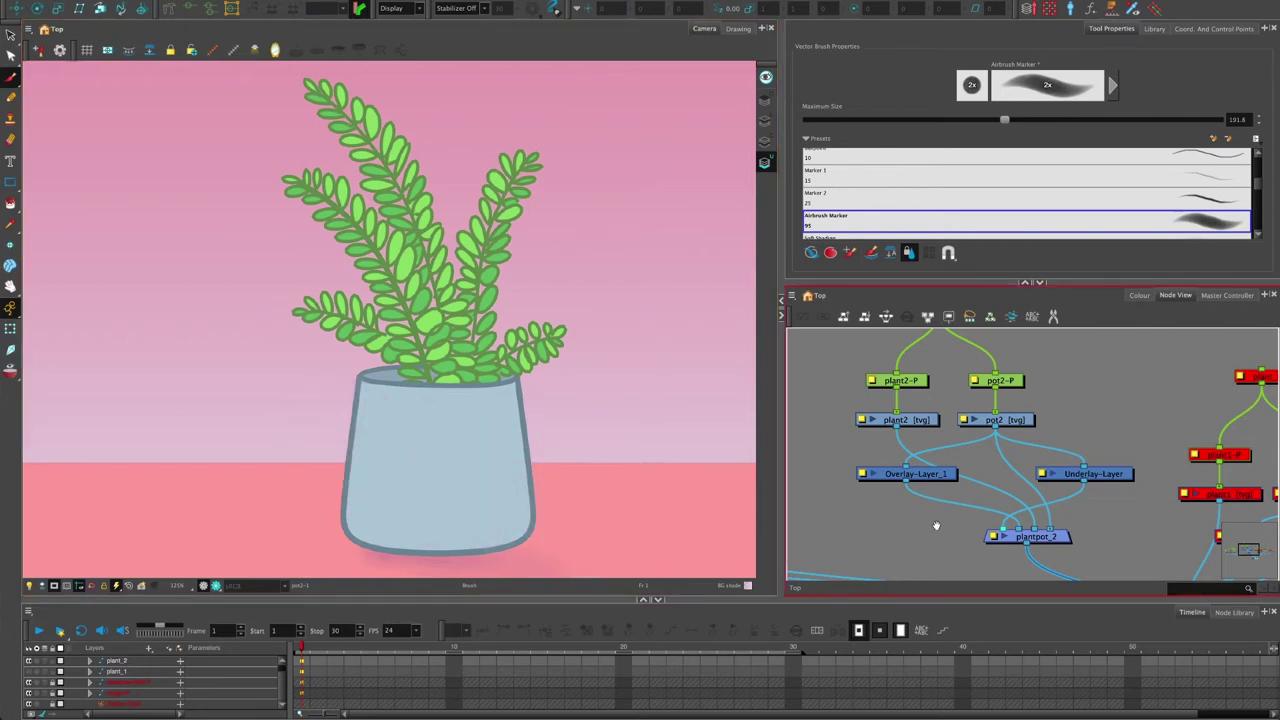
drag(939, 519, 955, 513)
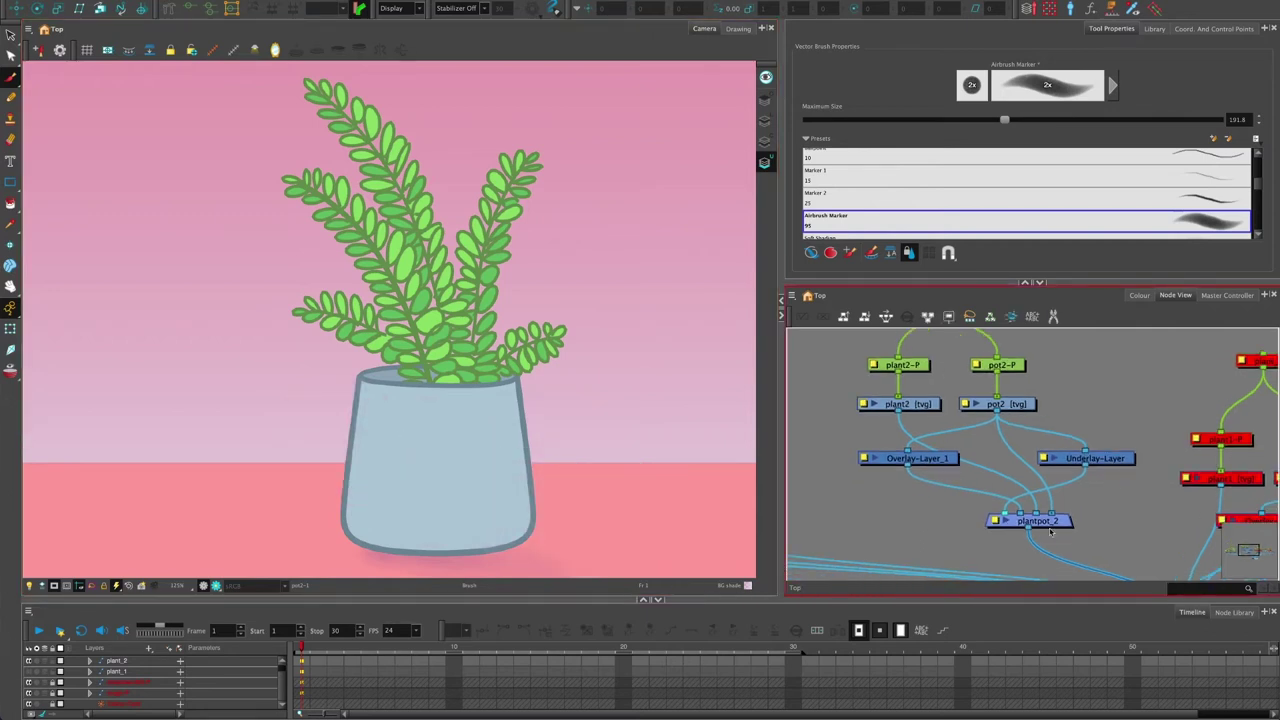
drag(1047, 525, 1019, 536)
drag(925, 460, 882, 460)
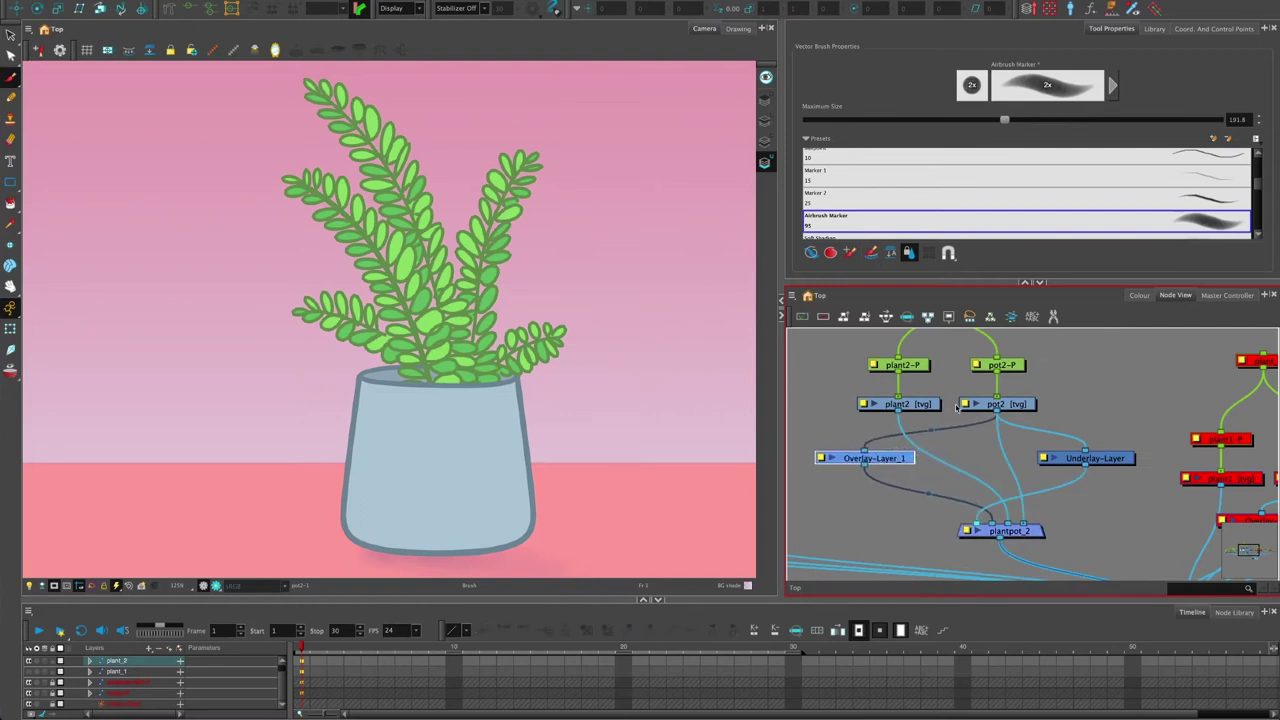
Select the pot2 drawing and inspect its Line Art and Colour Art separately in the Drawing view, returning to the Camera view.
click(997, 404)
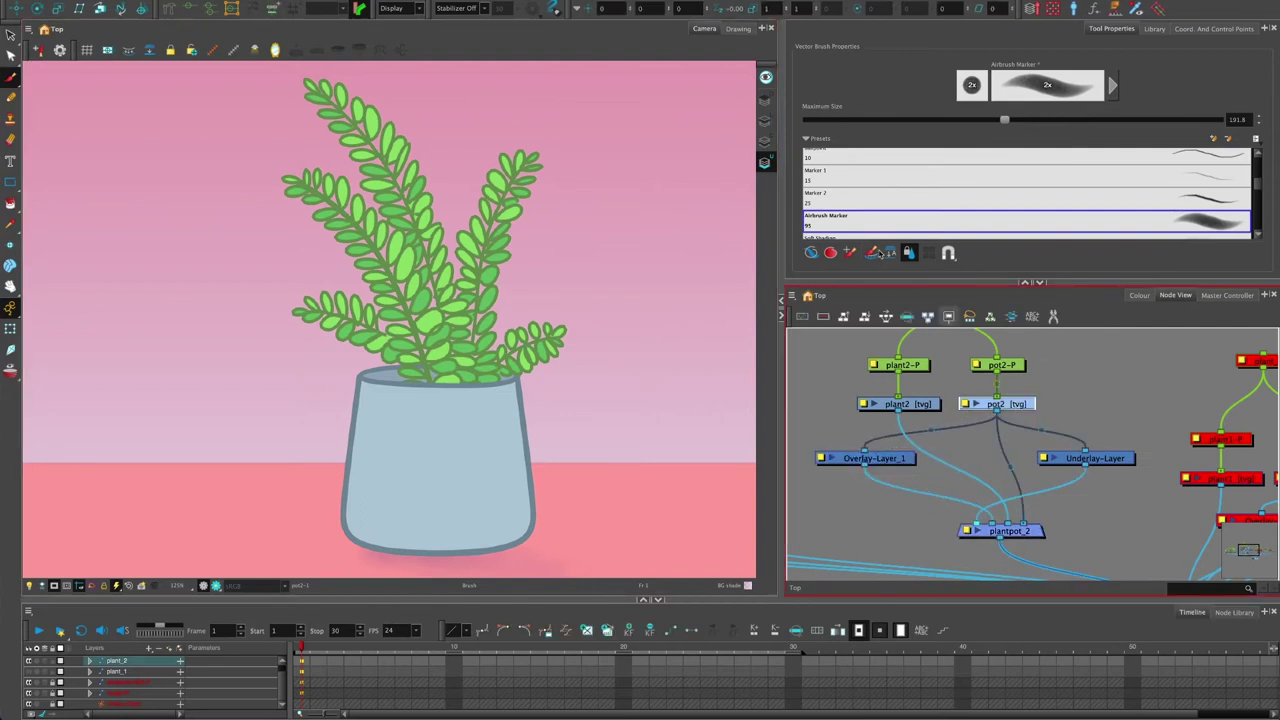
click(734, 31)
click(766, 141)
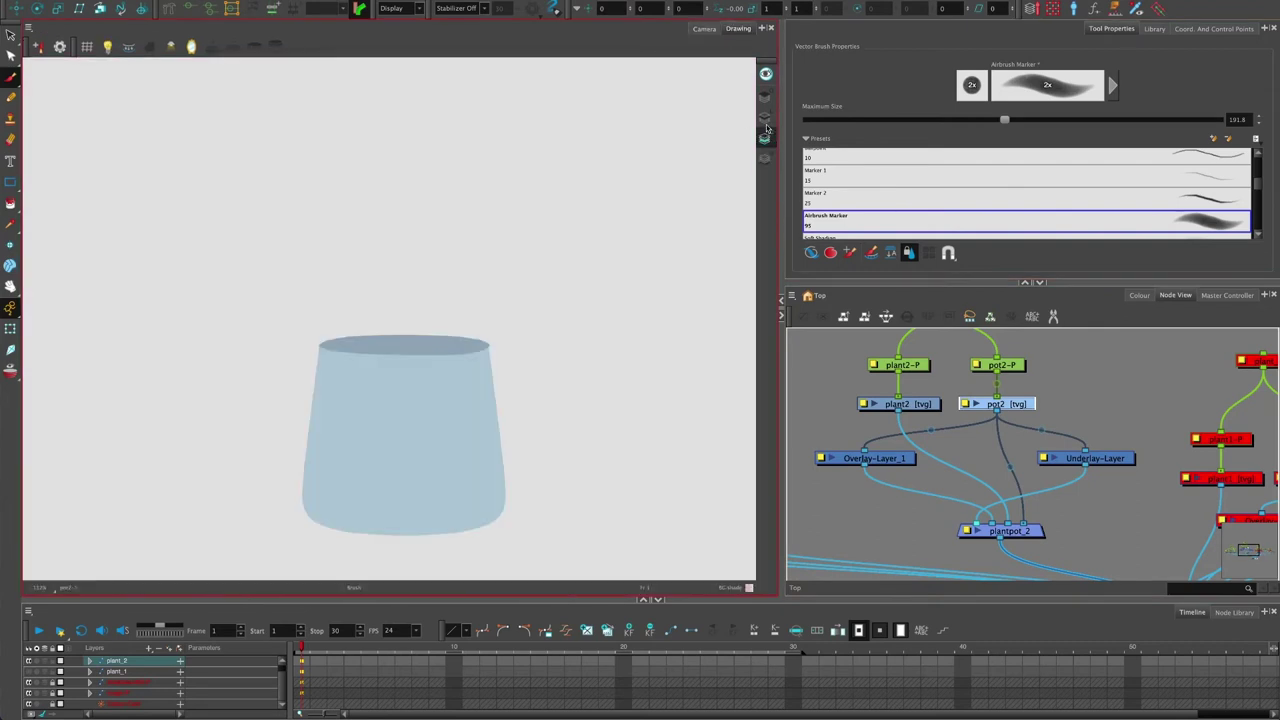
click(766, 121)
click(764, 137)
click(766, 119)
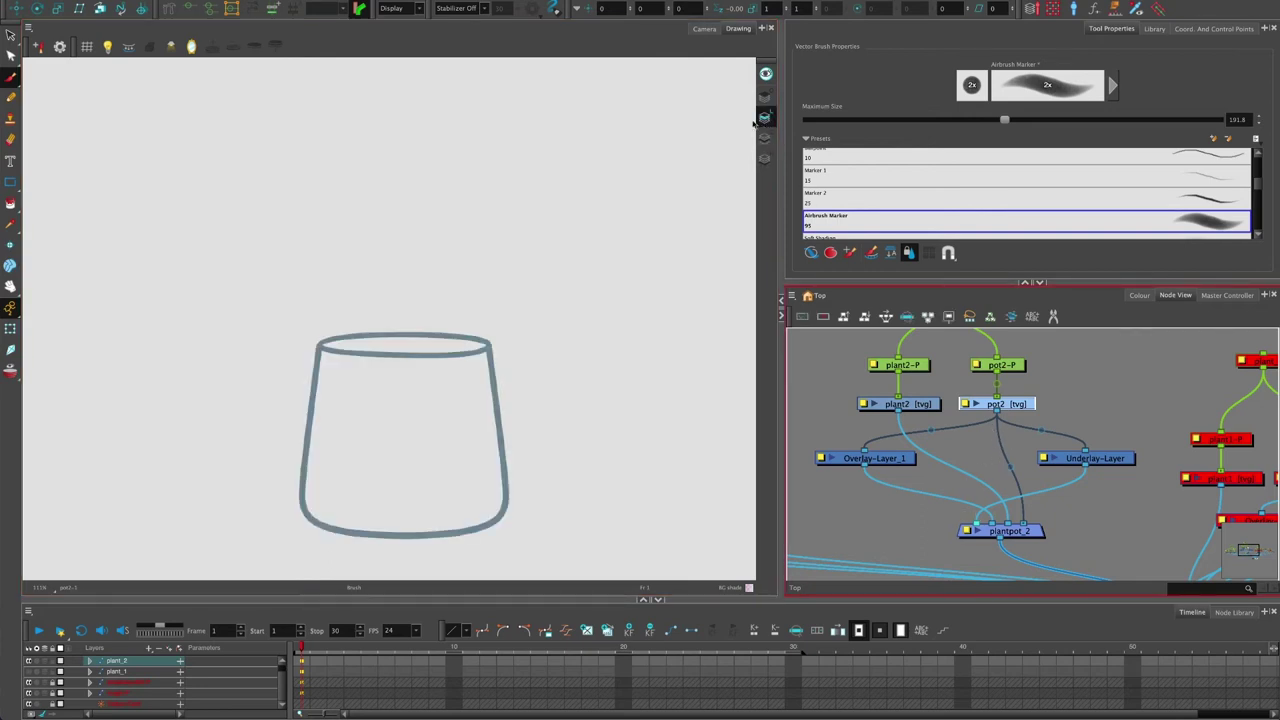
click(704, 29)
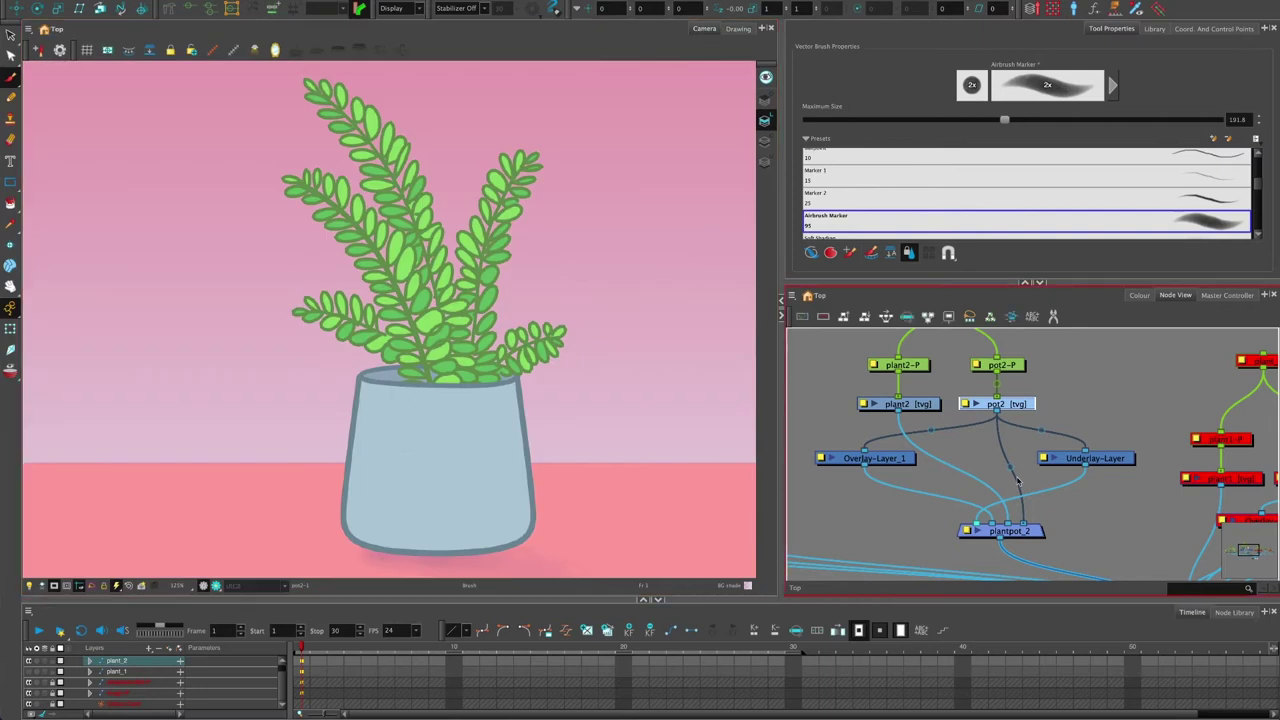
Try airbrush shading in BG shade along the pot's left and lower edges on pot2's Underlay art, and undo it.
click(1015, 410)
click(1139, 295)
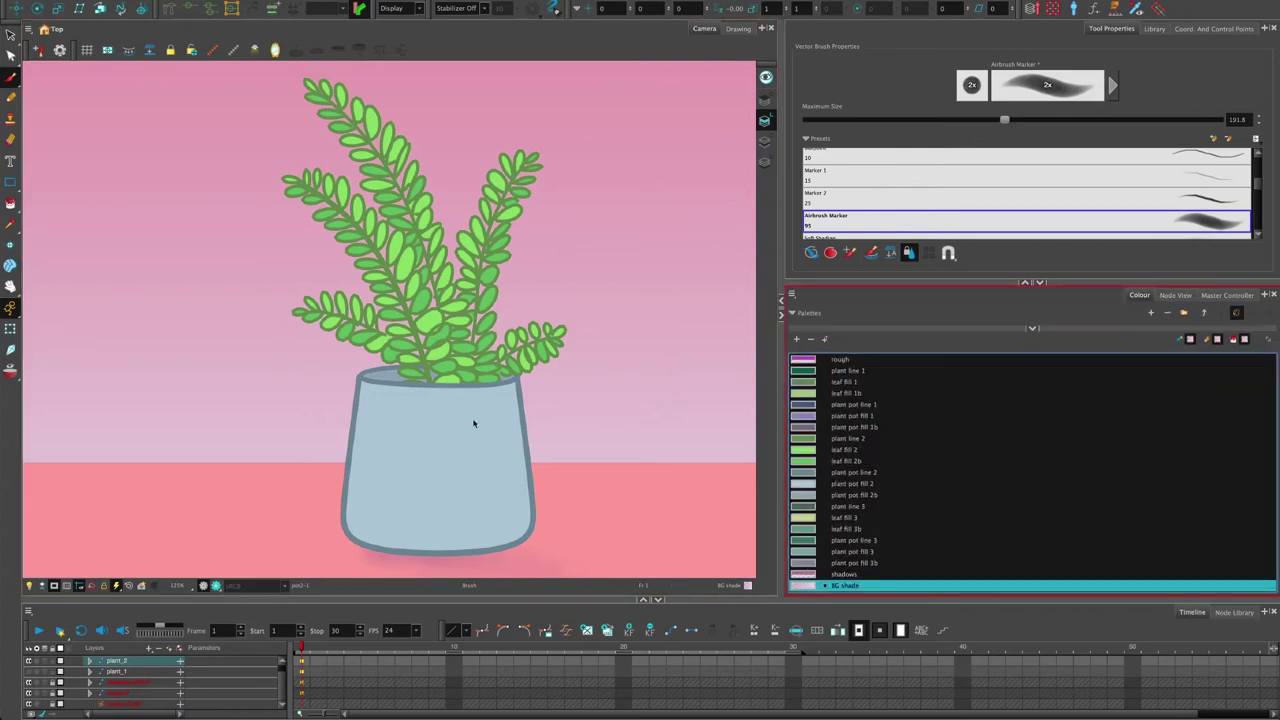
mouse_move(348, 476)
mouse_down()
mouse_move(380, 535)
mouse_move(478, 545)
mouse_move(365, 540)
mouse_move(395, 482)
mouse_up()
click(1175, 295)
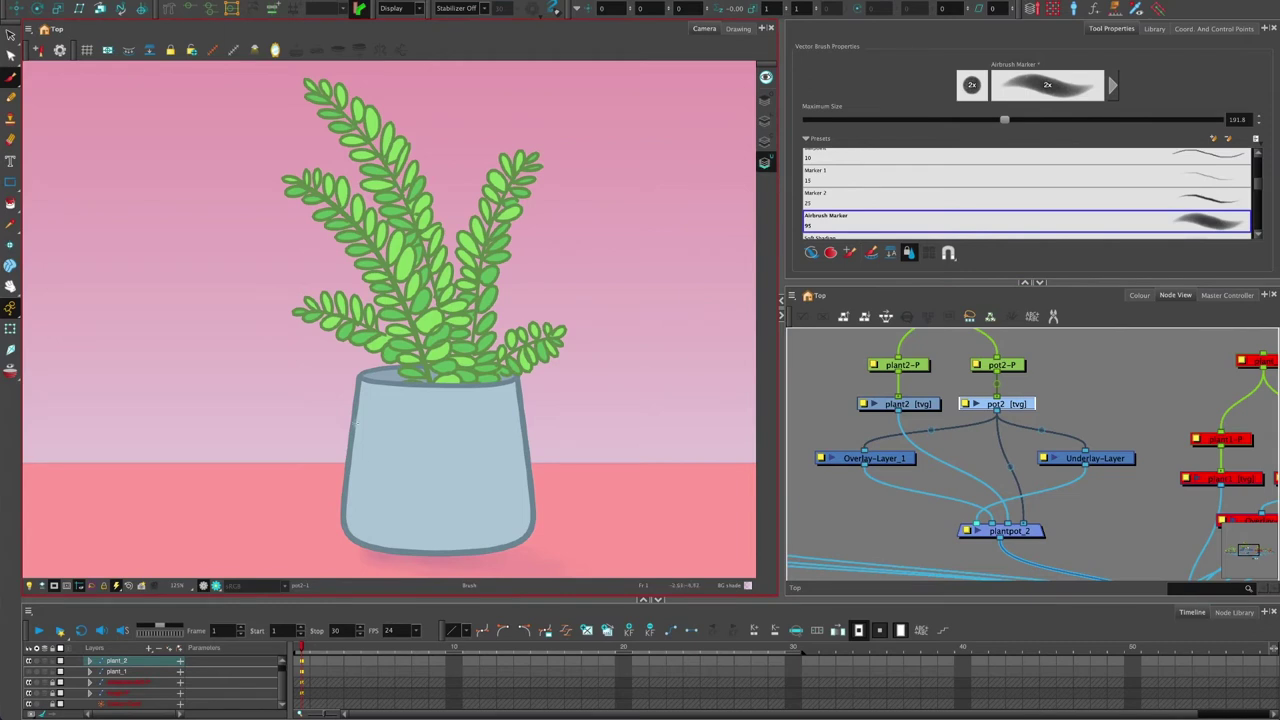
mouse_move(355, 421)
mouse_down()
mouse_move(360, 505)
mouse_move(410, 545)
mouse_move(525, 522)
mouse_move(338, 516)
mouse_up()
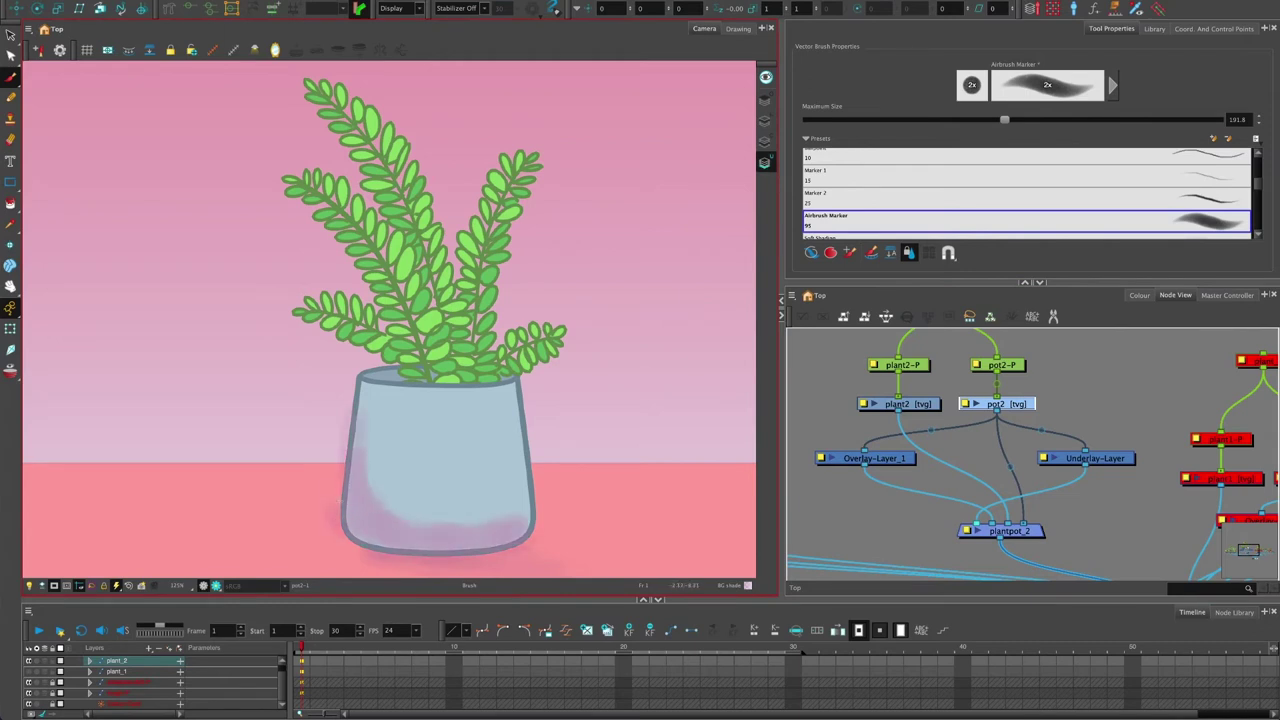
key(ctrl+z)
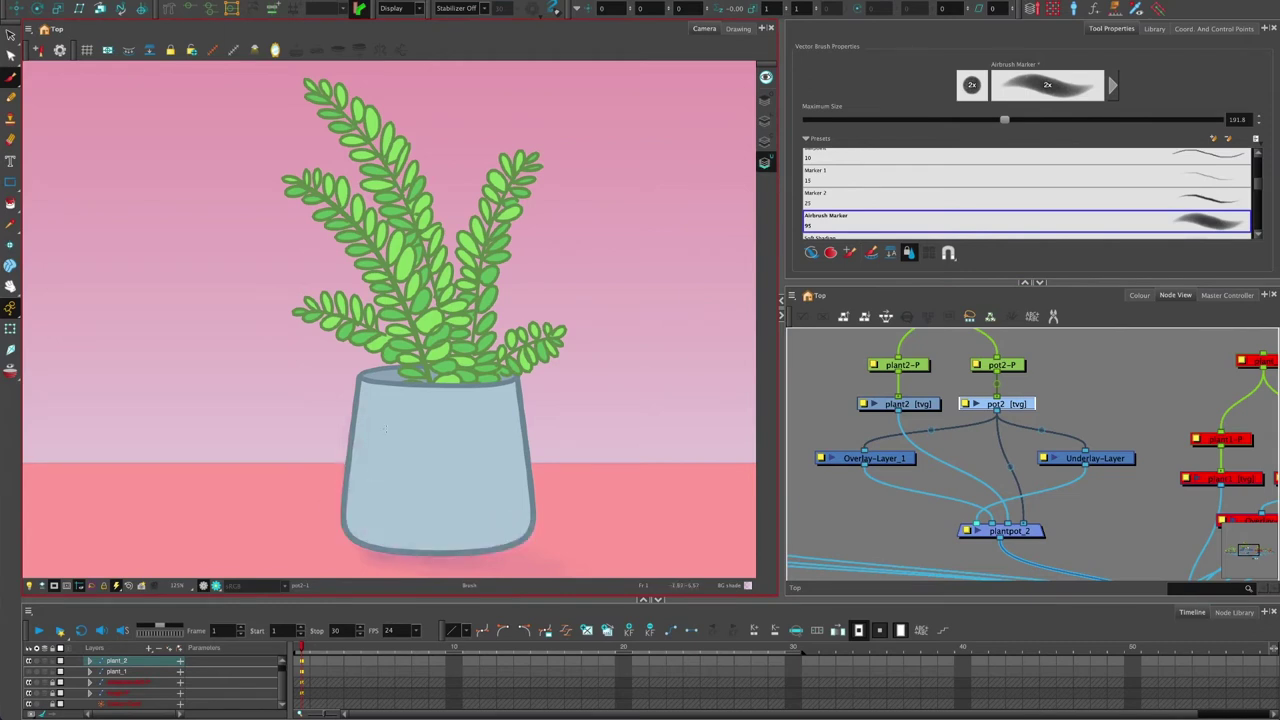
Try an airbrush stroke over the leaves and pot on pot2's Overlay art, undo it and return to Line Art.
click(765, 121)
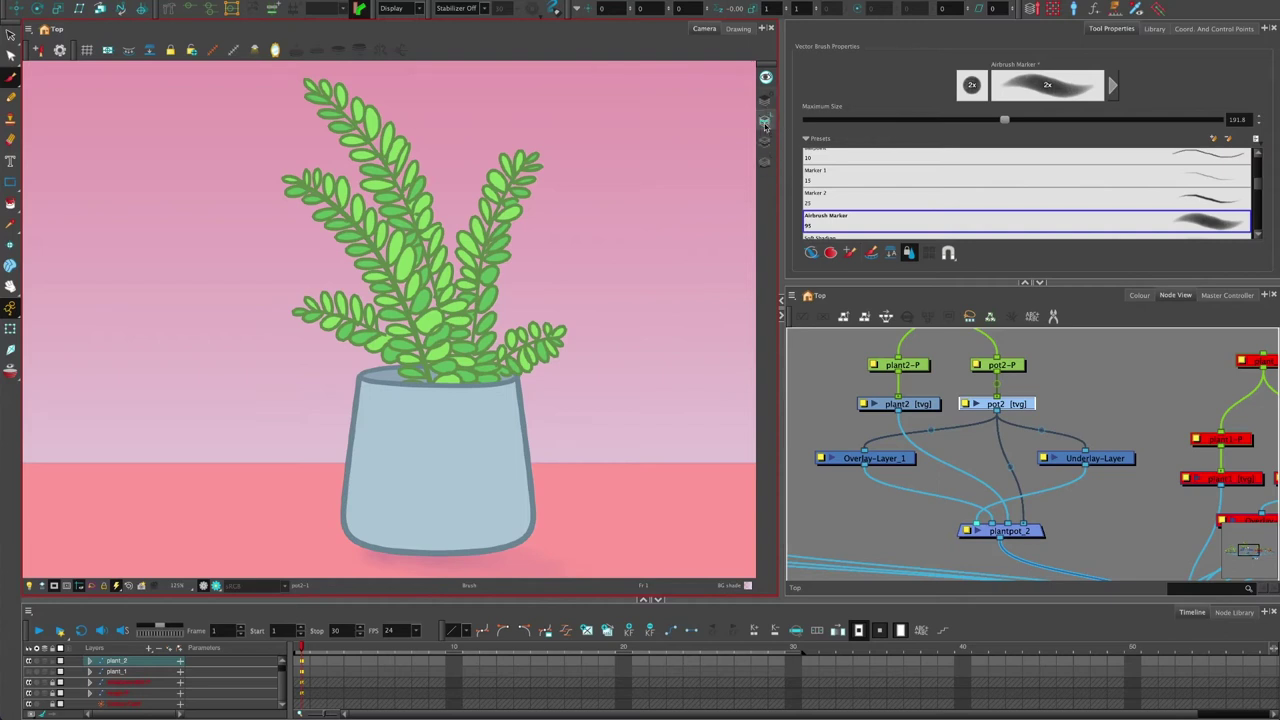
click(765, 101)
mouse_move(549, 268)
mouse_down()
mouse_move(596, 378)
mouse_move(329, 393)
mouse_up()
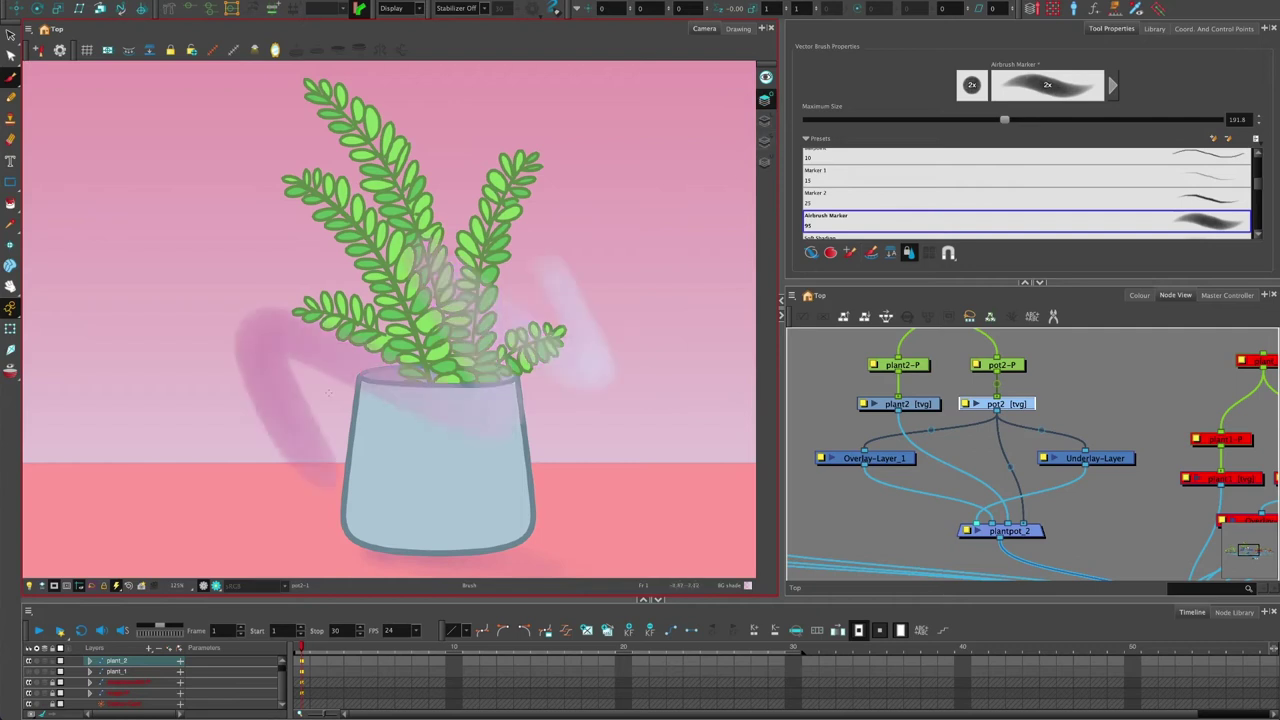
key(ctrl+z)
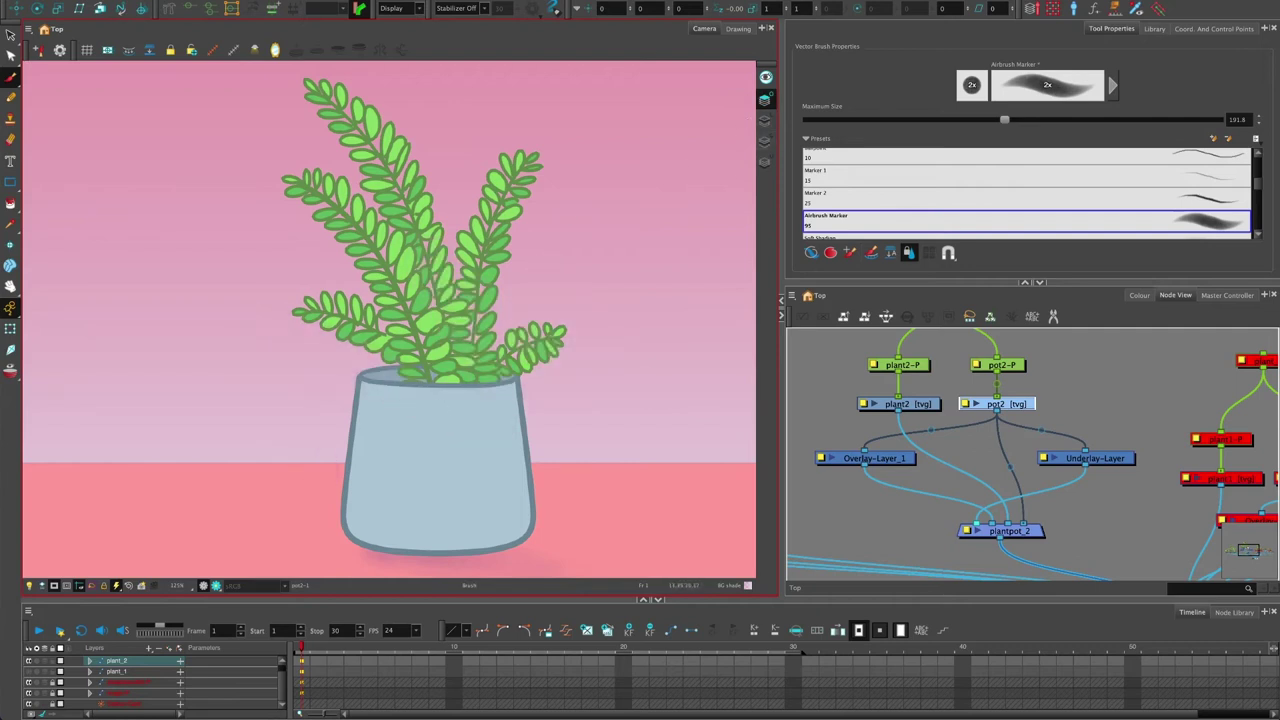
click(766, 100)
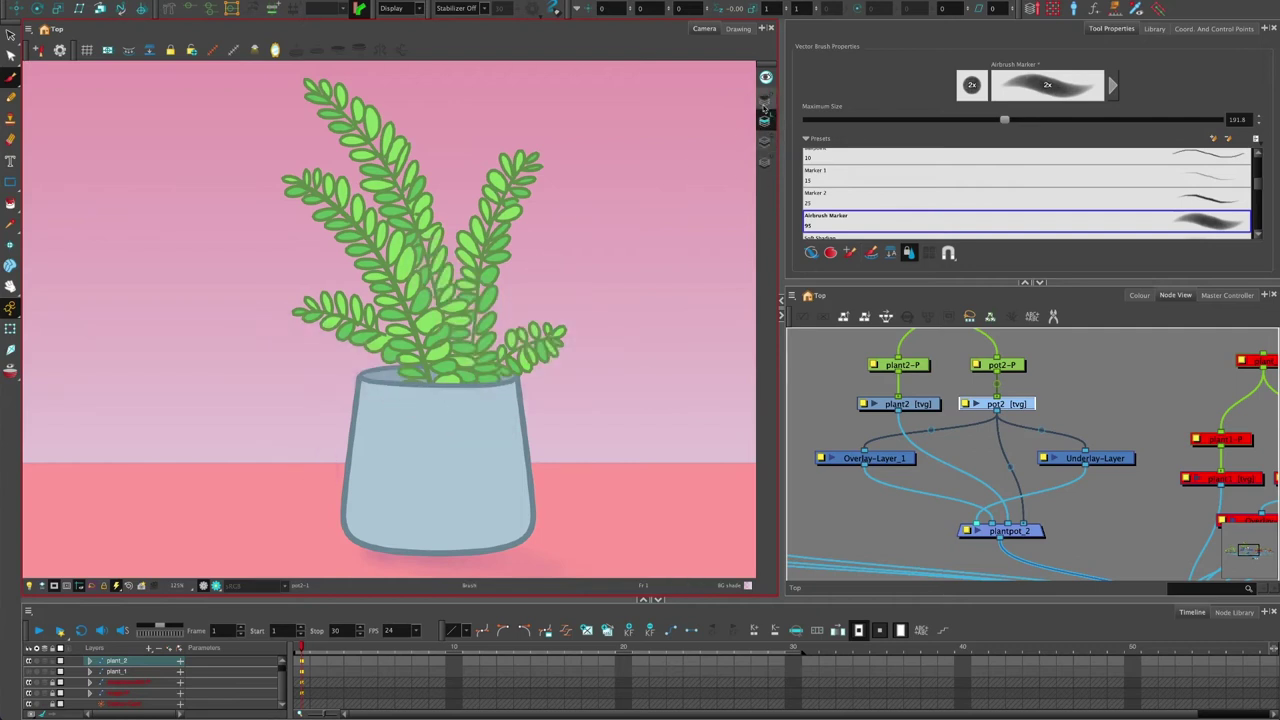
Compare pot2's Line Art, Colour Art and Underlay art individually and with all art layers previewed together in the Drawing view.
click(738, 30)
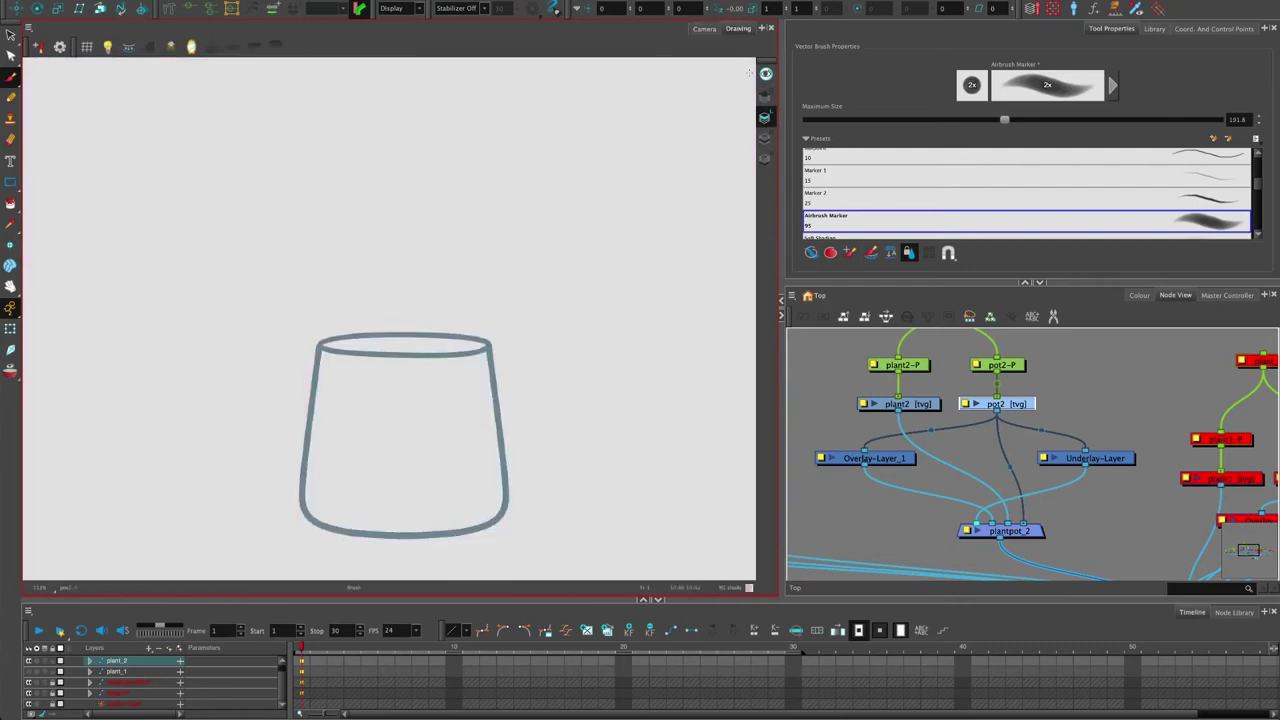
click(765, 138)
click(765, 159)
click(765, 118)
click(765, 139)
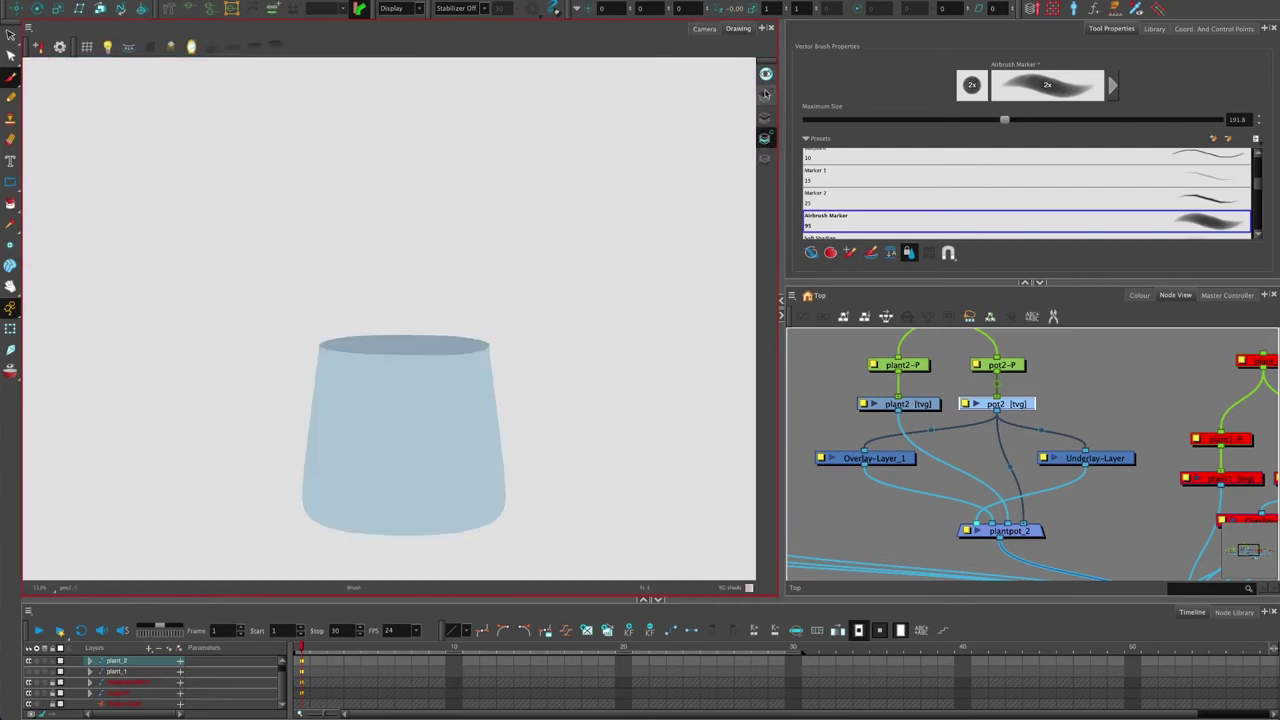
click(766, 75)
click(766, 118)
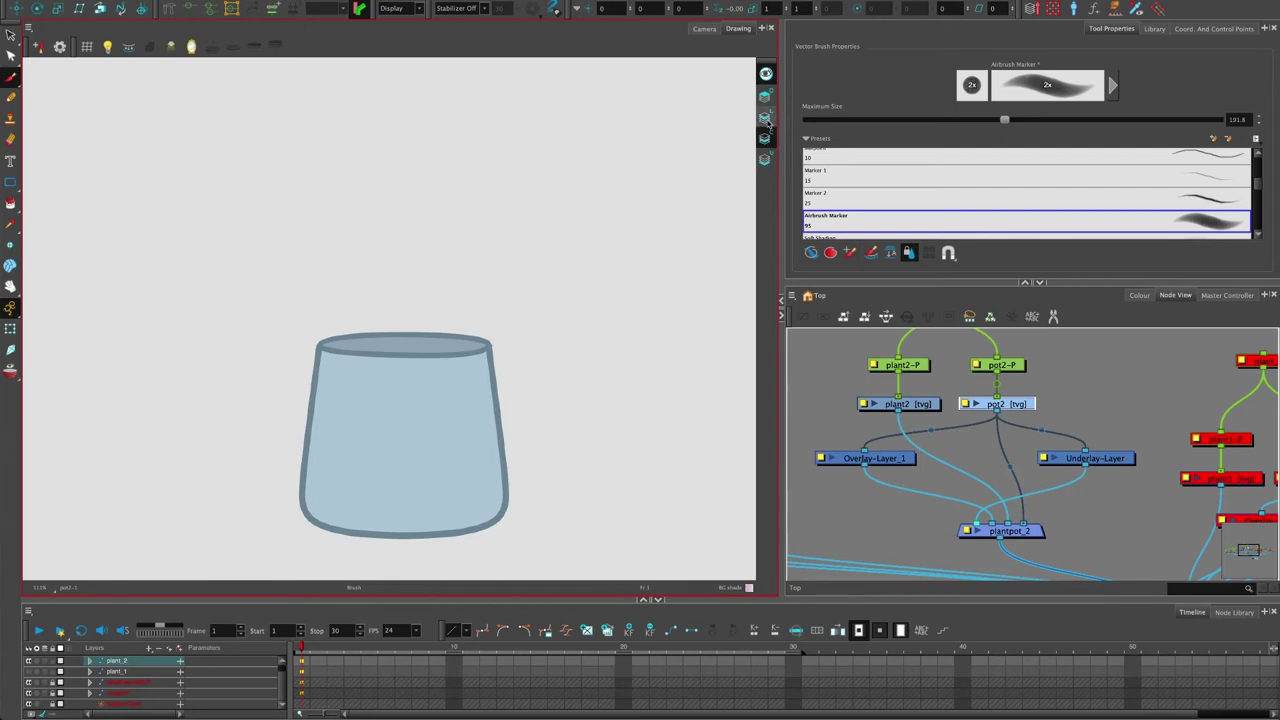
click(766, 118)
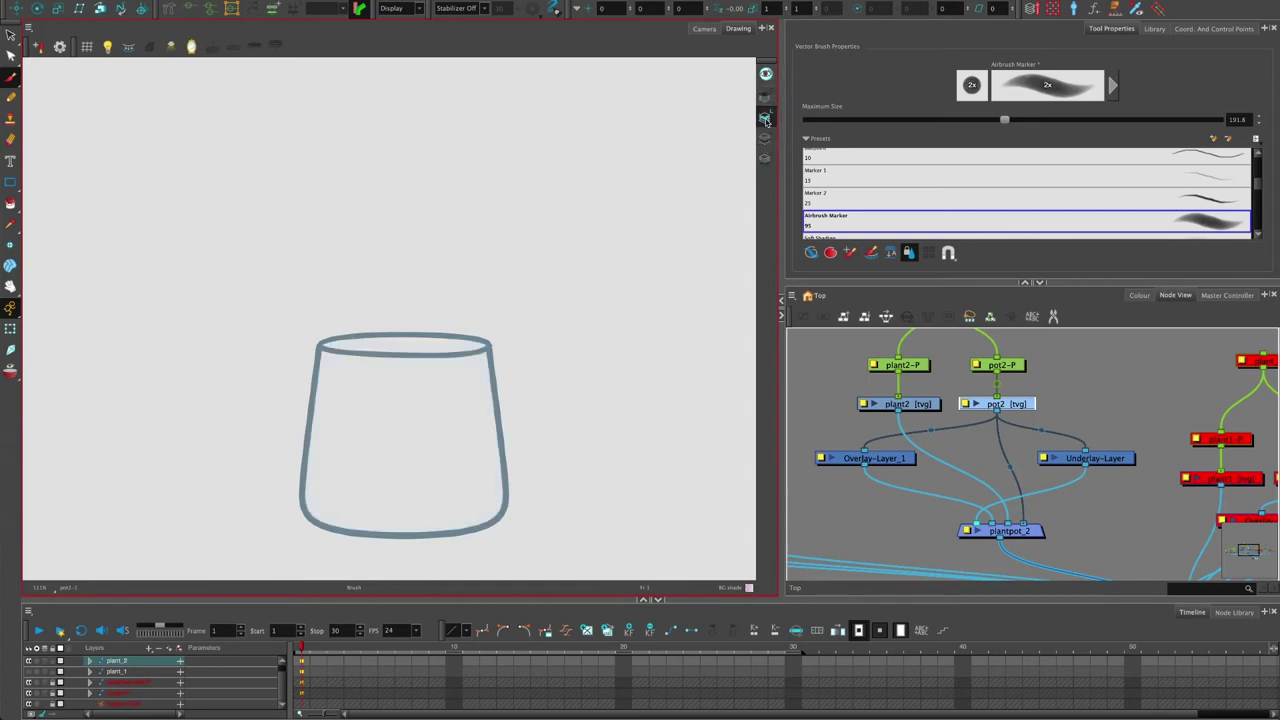
click(766, 140)
click(766, 160)
click(766, 118)
click(704, 29)
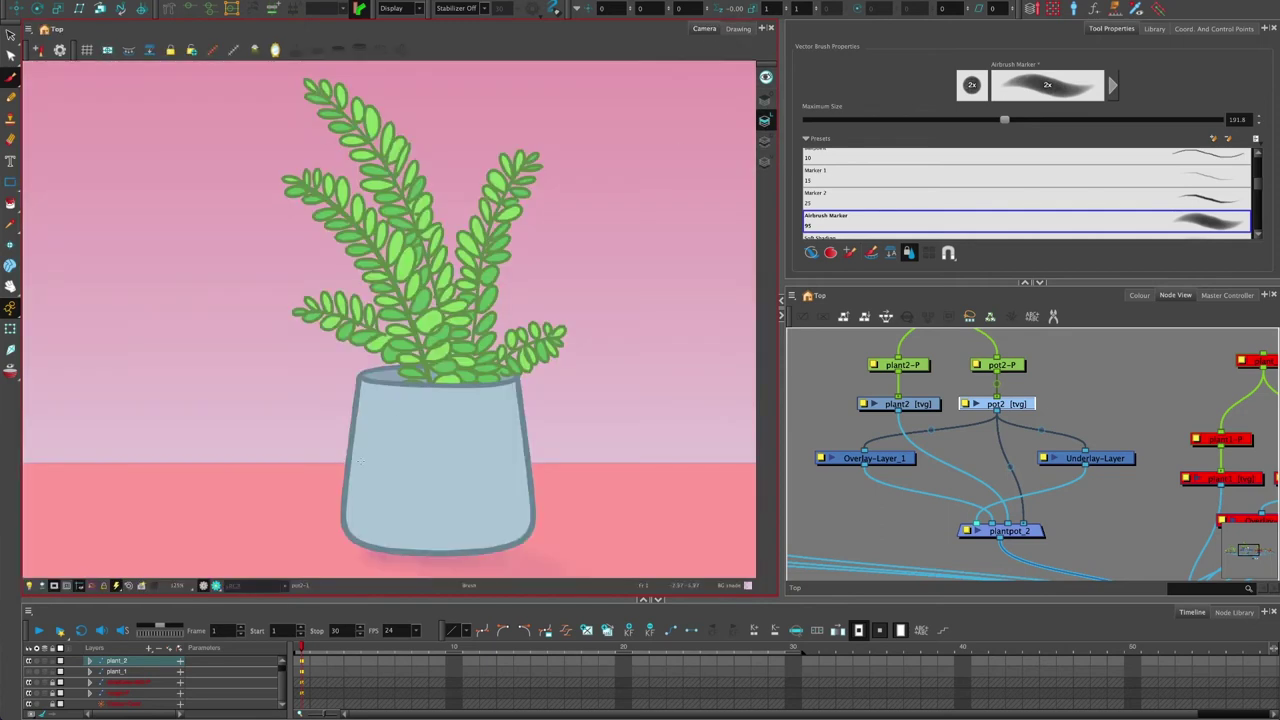
Airbrush shading in plant pot fill 2b on pot2's Underlay art, along the pot's left and lower edges and beyond its outline.
key(shift+m)
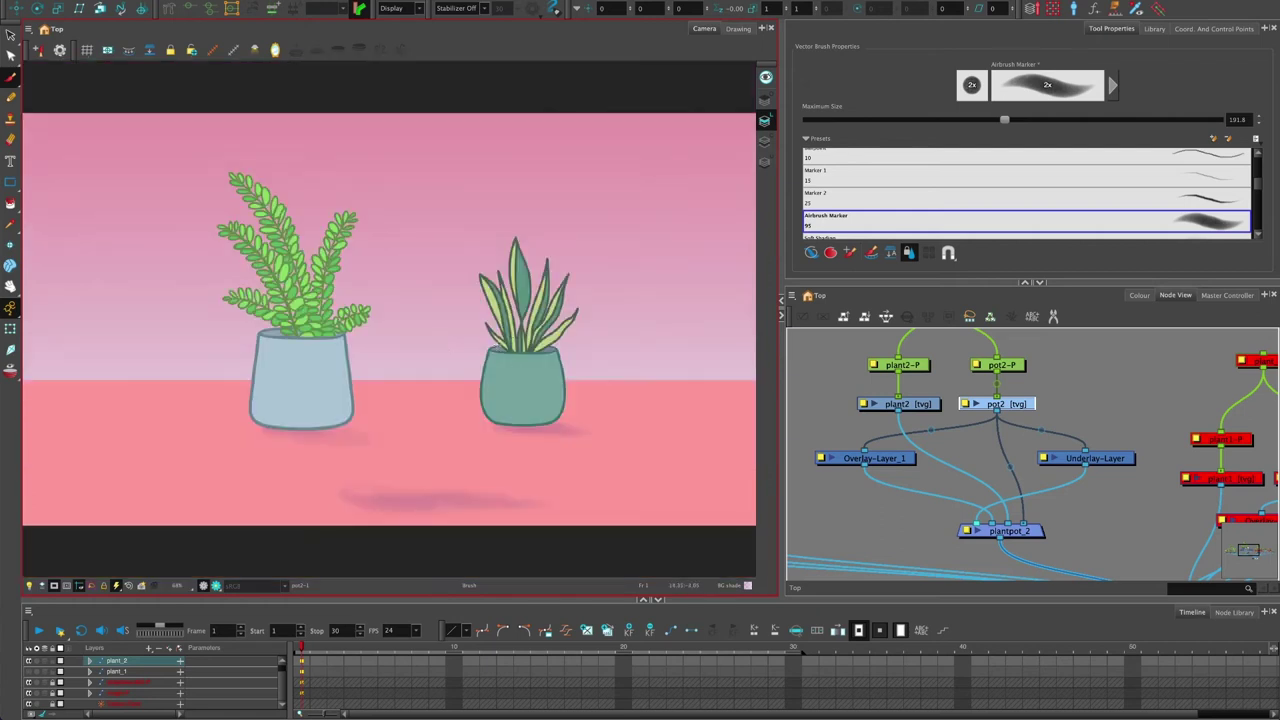
scroll(258, 381, up, 4)
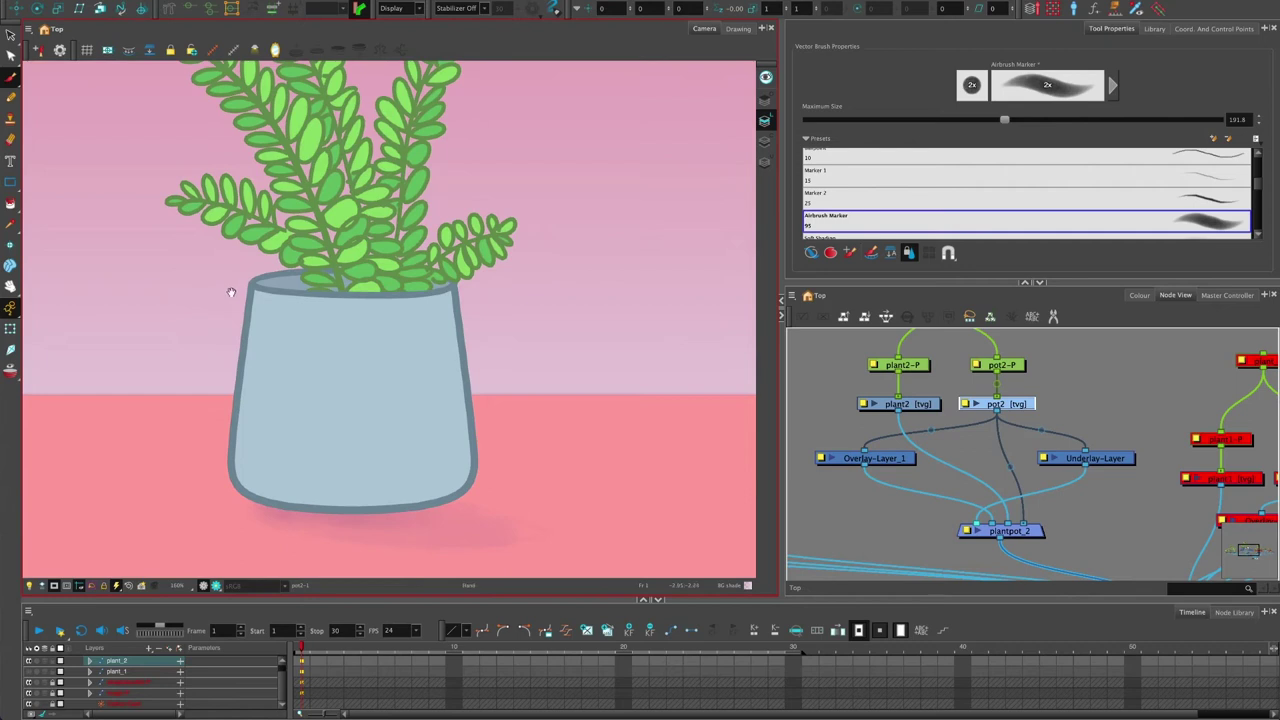
scroll(231, 292, down, 3)
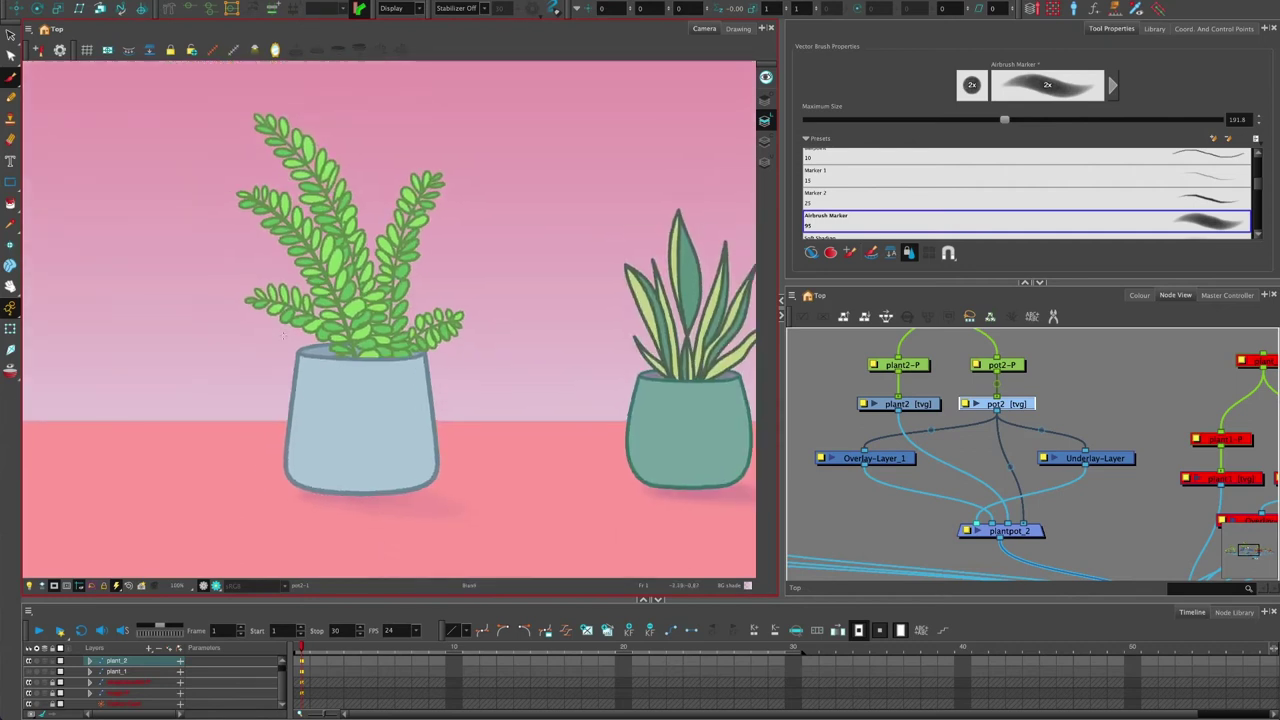
scroll(283, 335, up, 3)
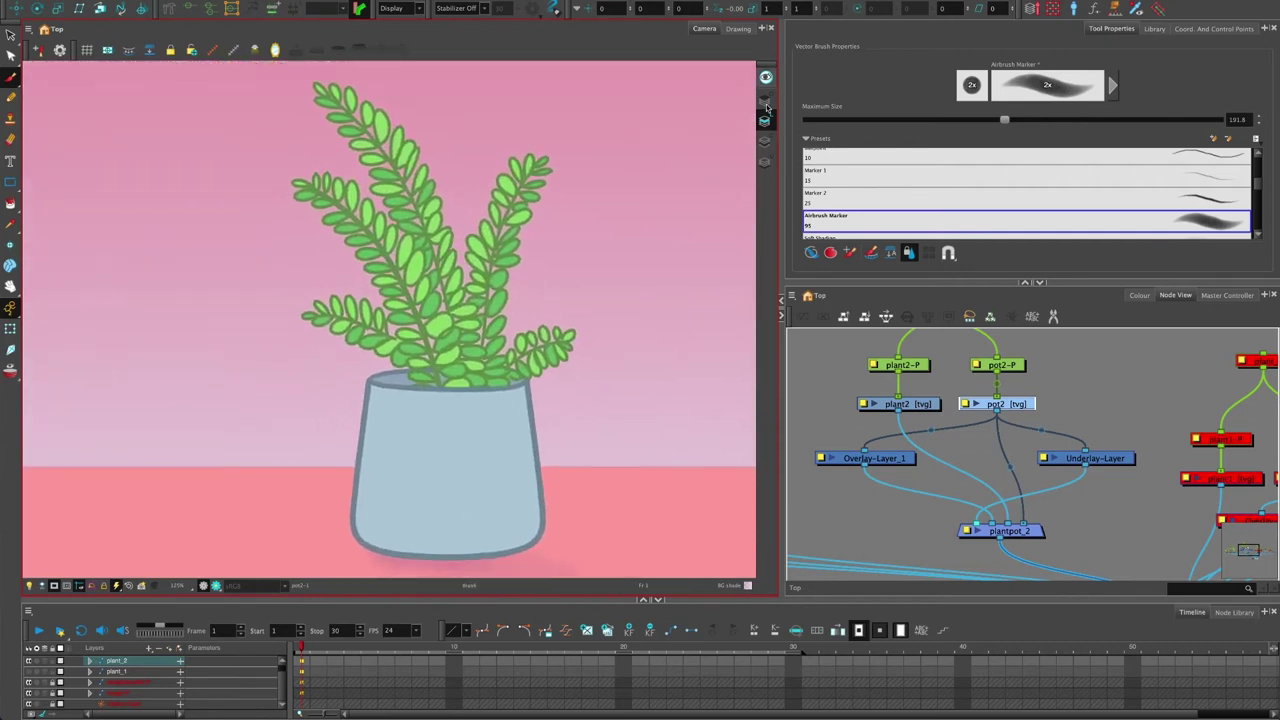
click(765, 163)
drag(420, 409, 397, 388)
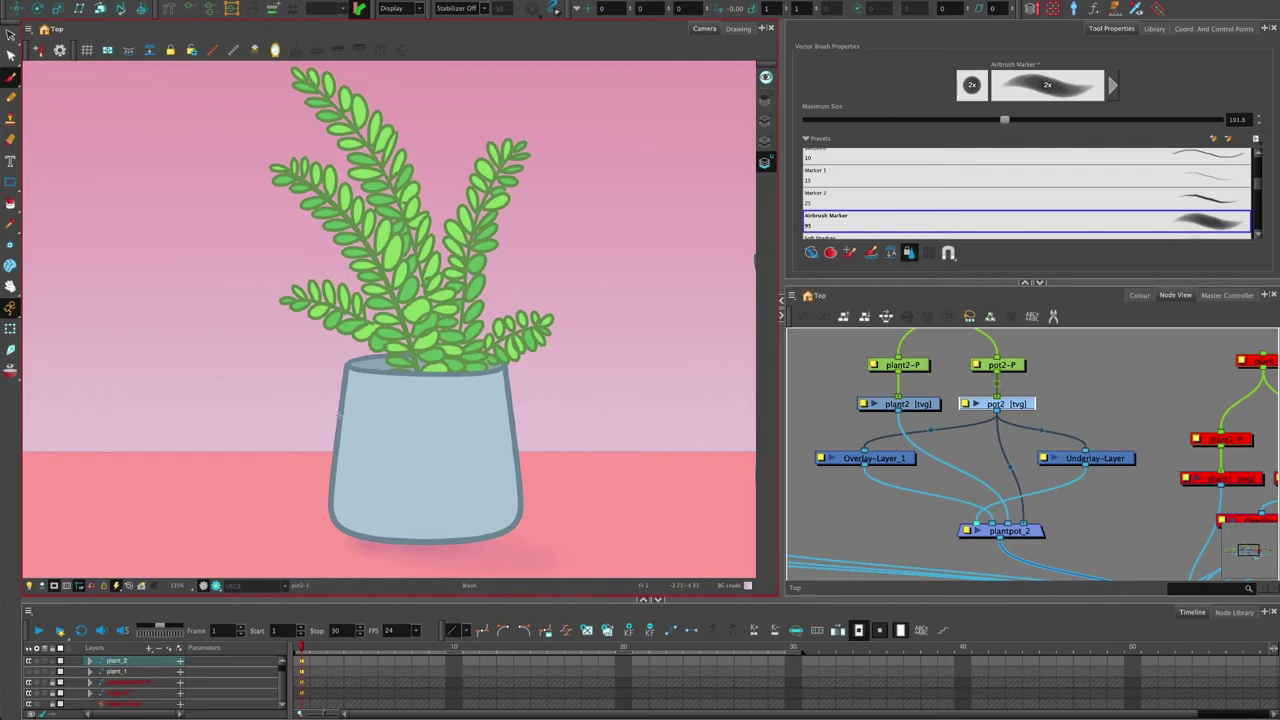
click(1139, 295)
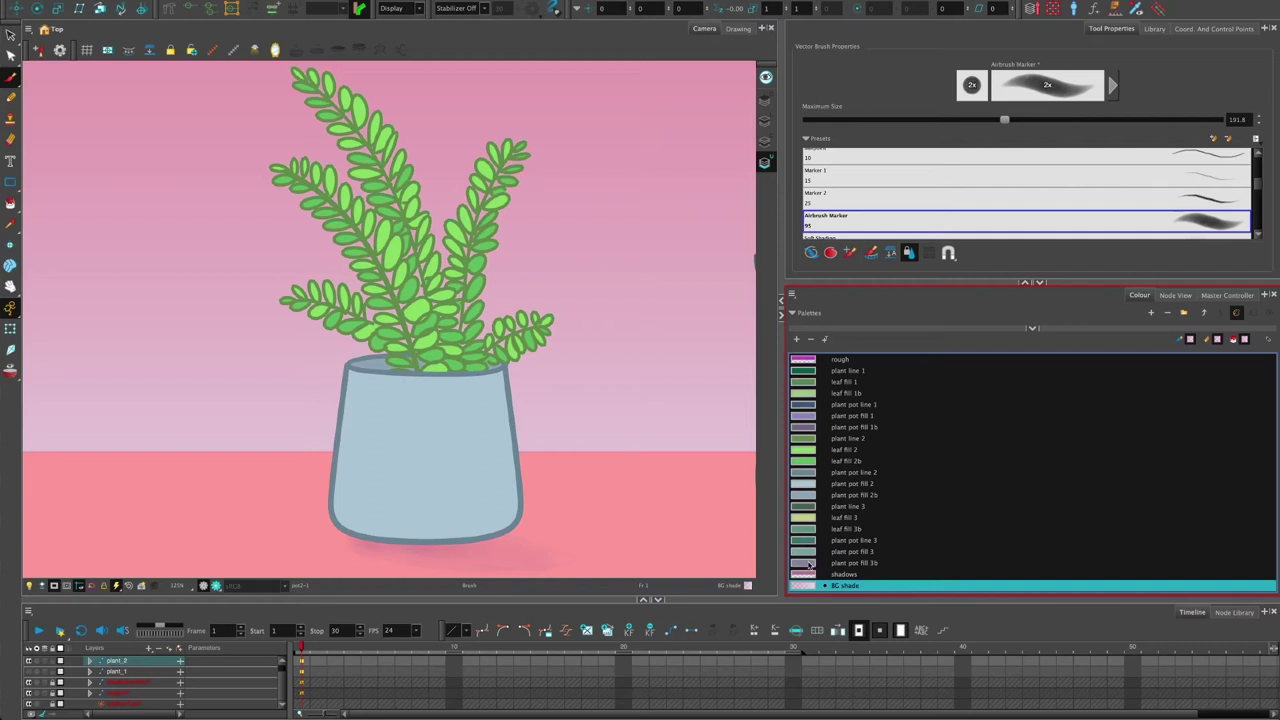
click(806, 500)
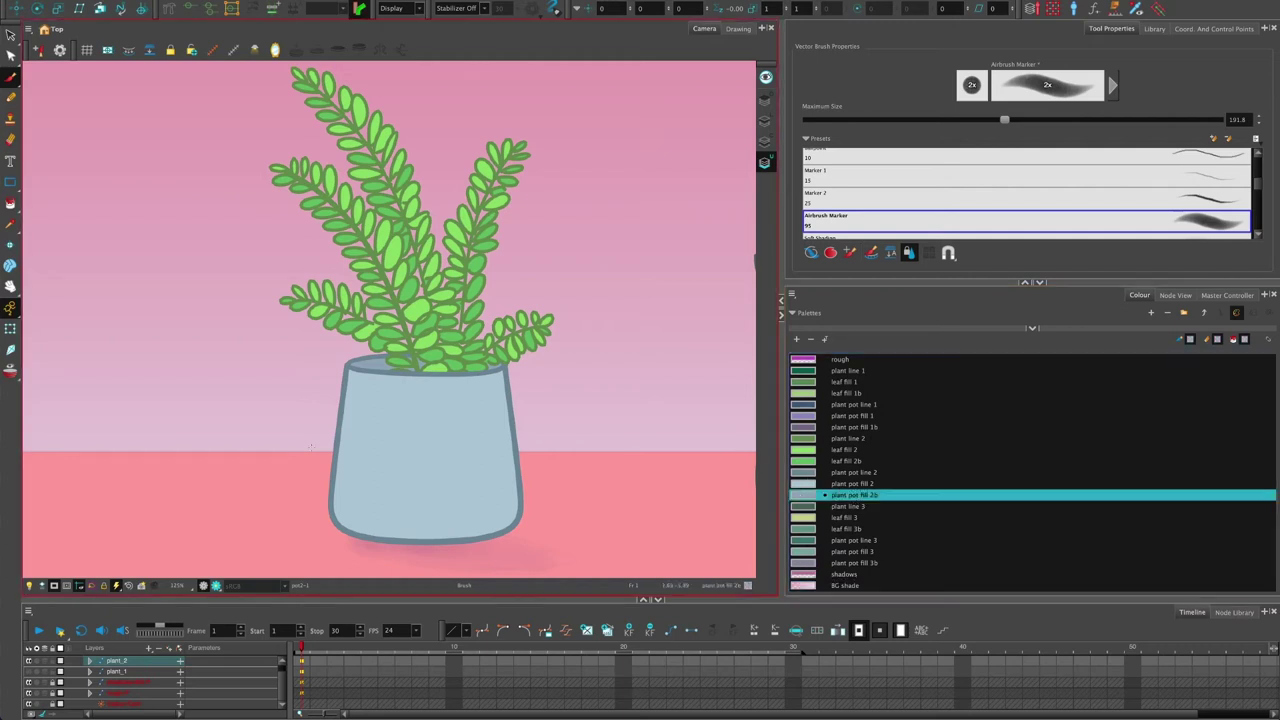
mouse_move(341, 462)
mouse_down()
mouse_move(341, 418)
mouse_move(348, 525)
mouse_move(512, 520)
mouse_move(450, 515)
mouse_up()
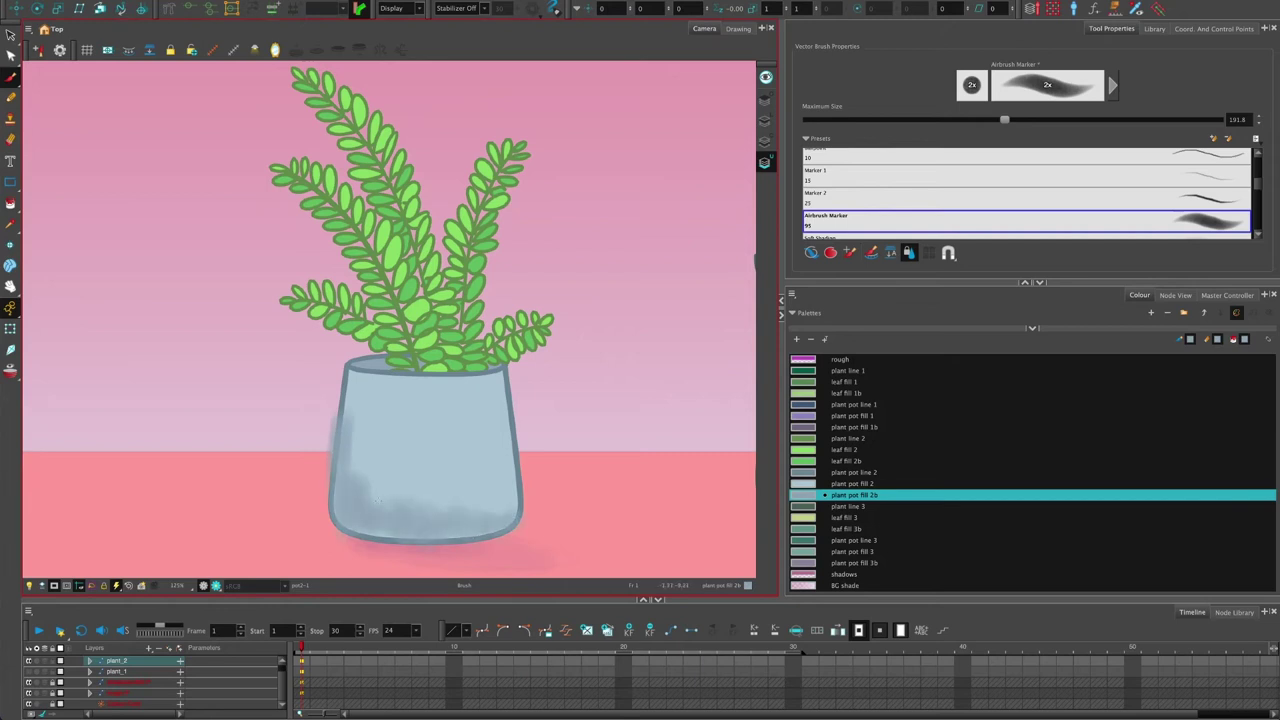
mouse_move(355, 484)
mouse_down()
mouse_move(348, 412)
mouse_move(341, 500)
mouse_move(456, 541)
mouse_move(540, 534)
mouse_move(315, 448)
mouse_move(332, 512)
mouse_move(318, 446)
mouse_up()
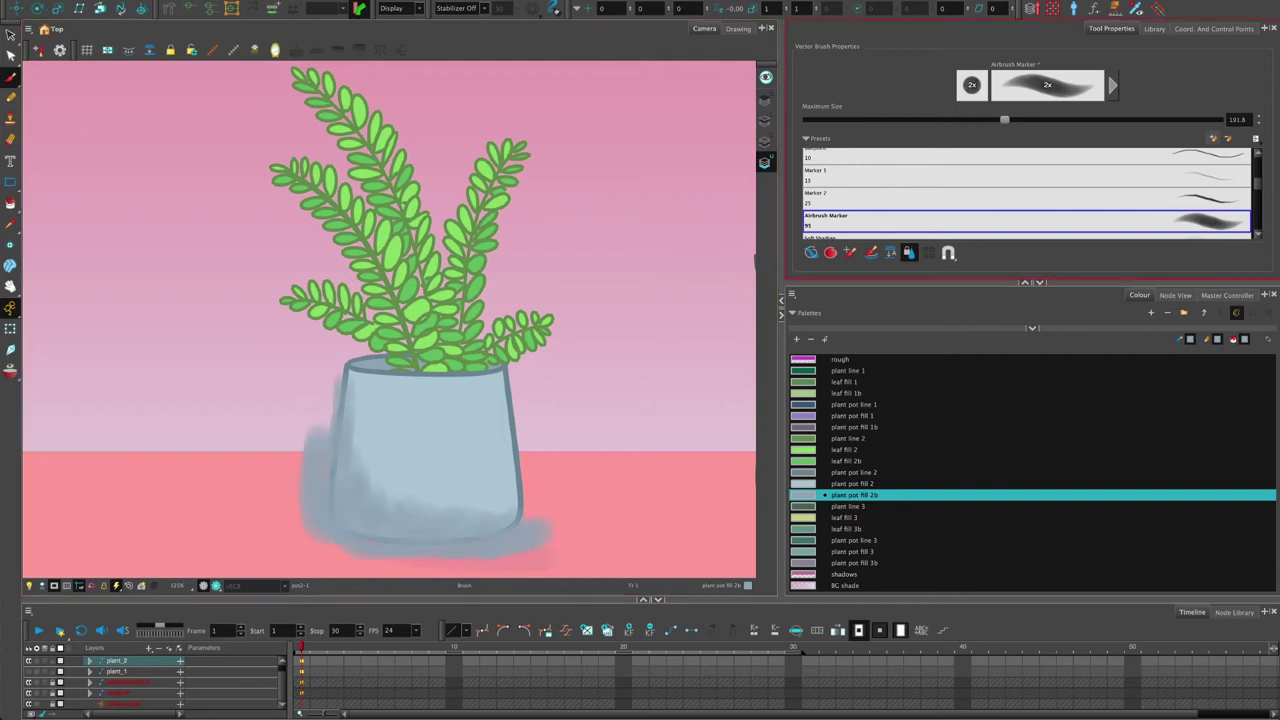
Review the Airbrush Marker brush's tip, brush type and smoothing settings.
drag(1259, 185, 1259, 189)
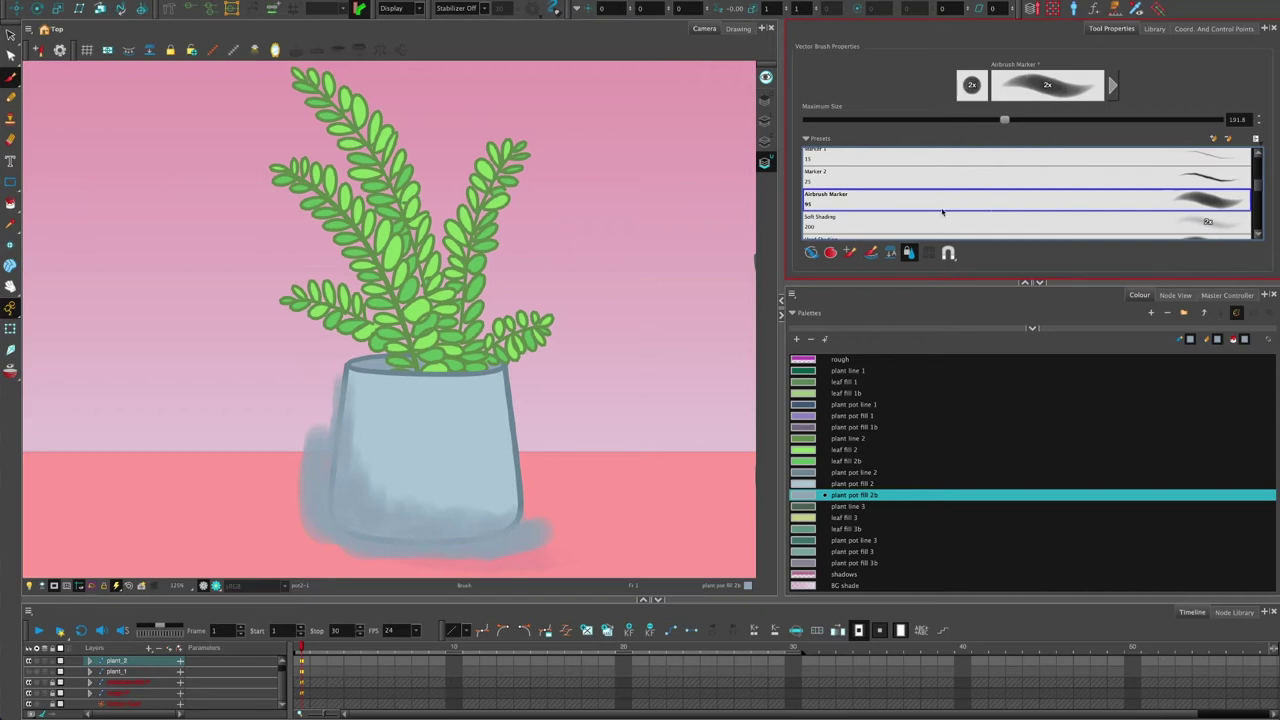
click(1113, 85)
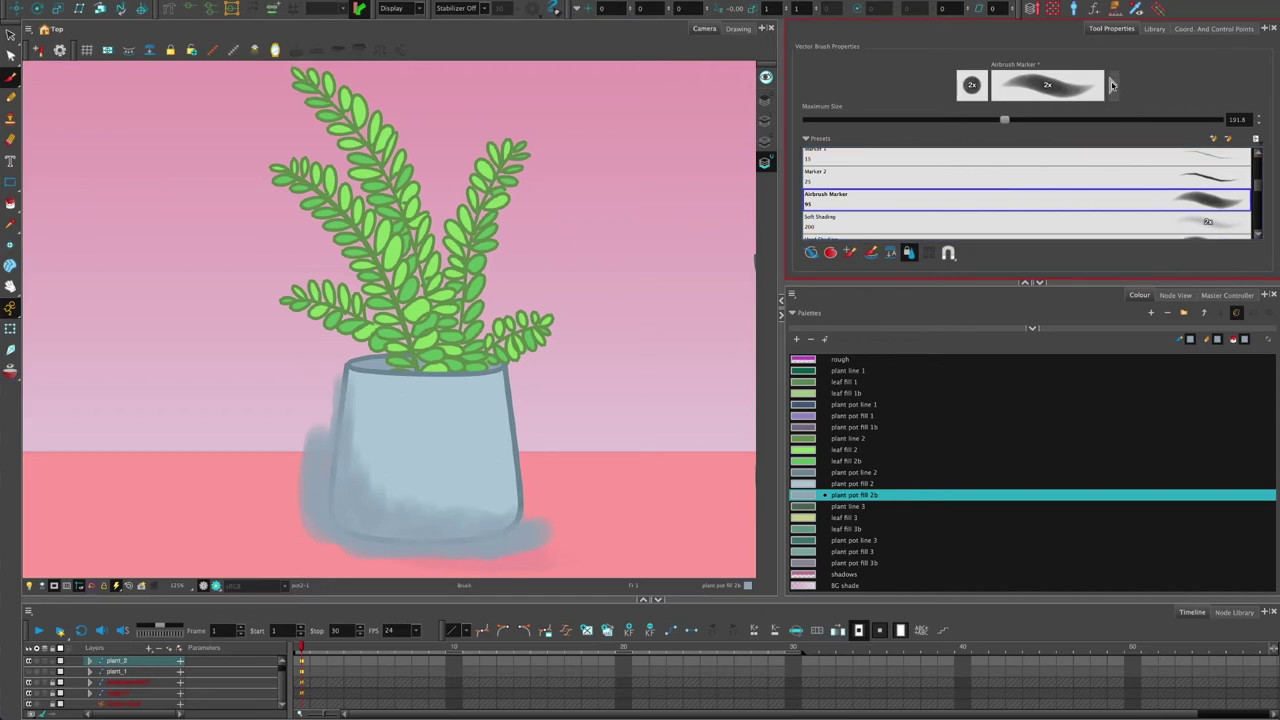
click(631, 64)
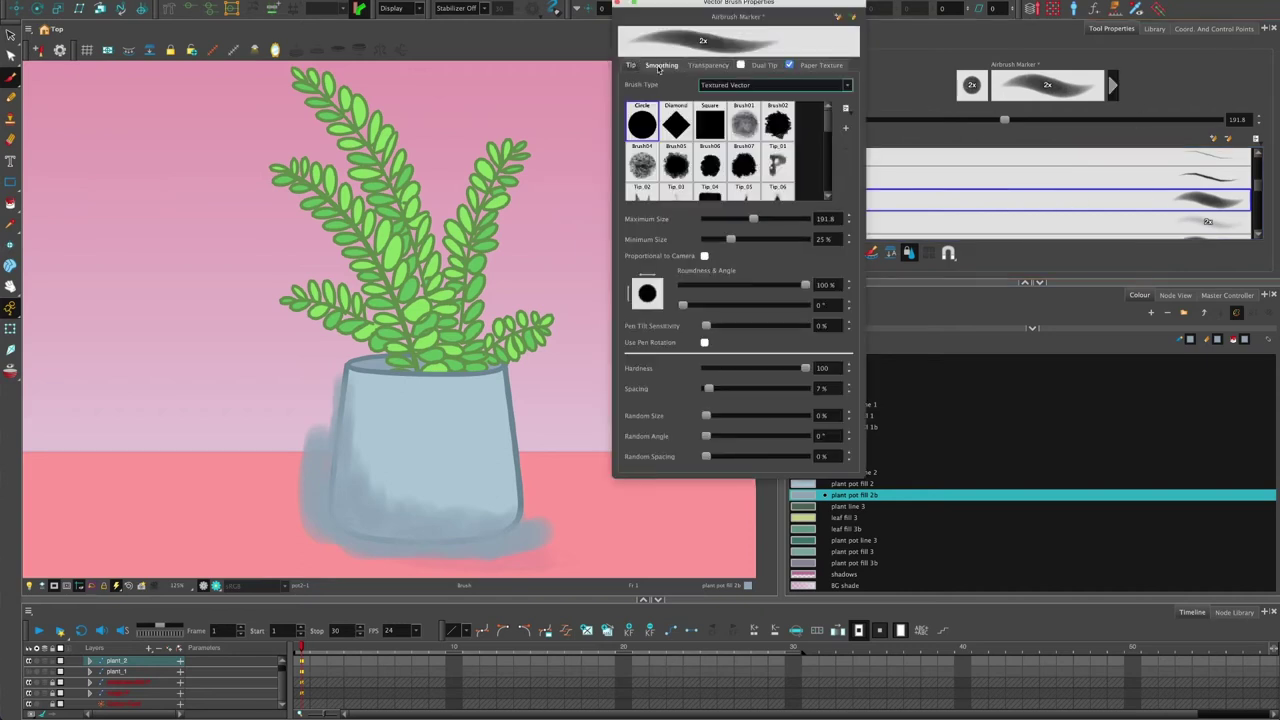
click(757, 86)
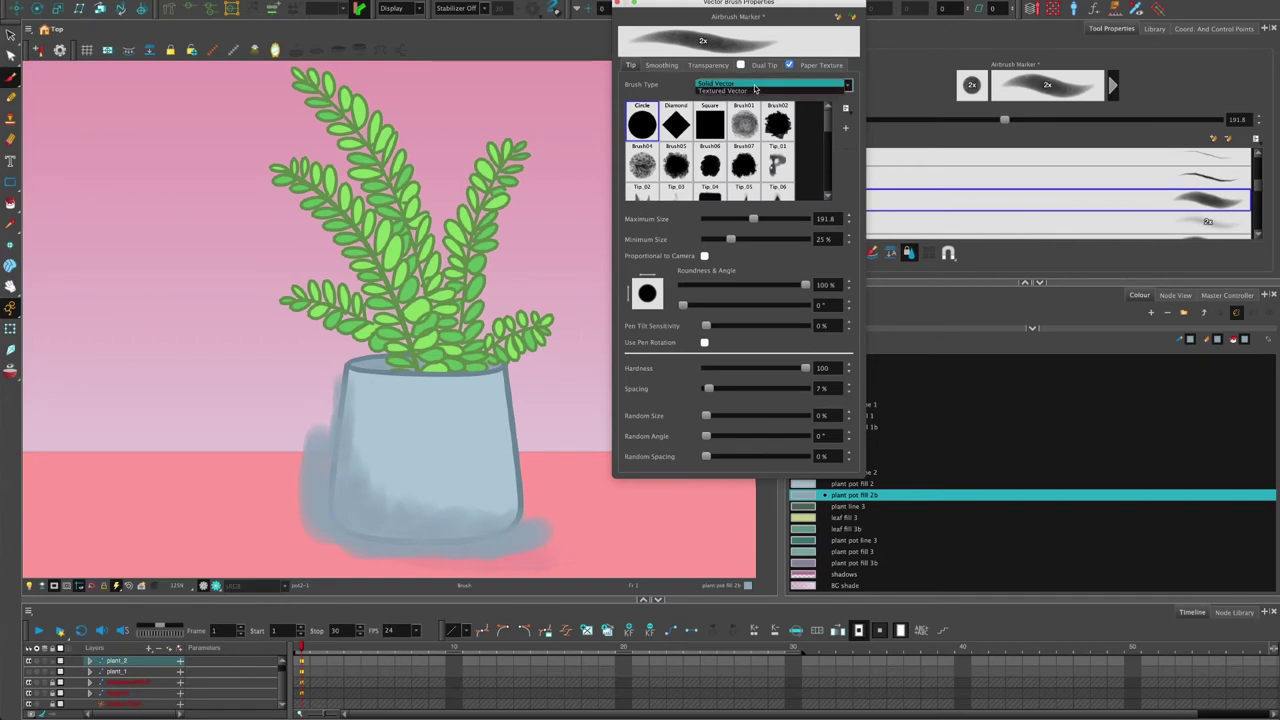
click(675, 85)
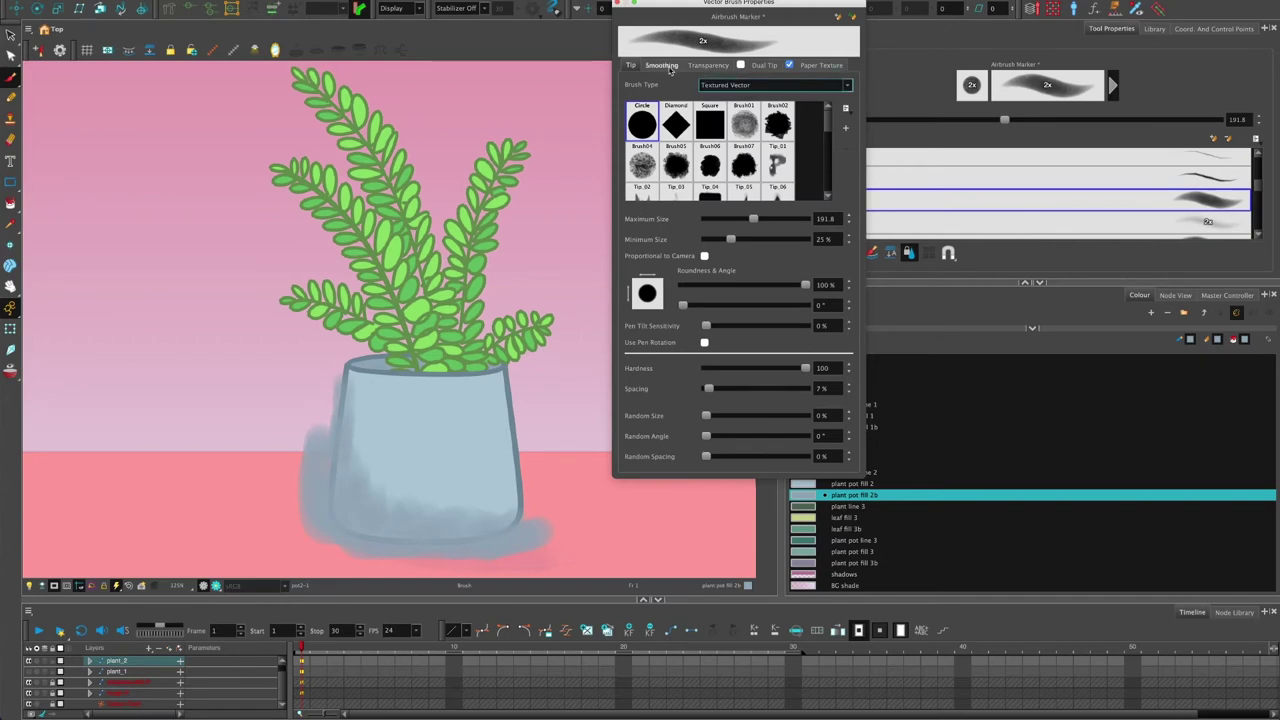
click(664, 66)
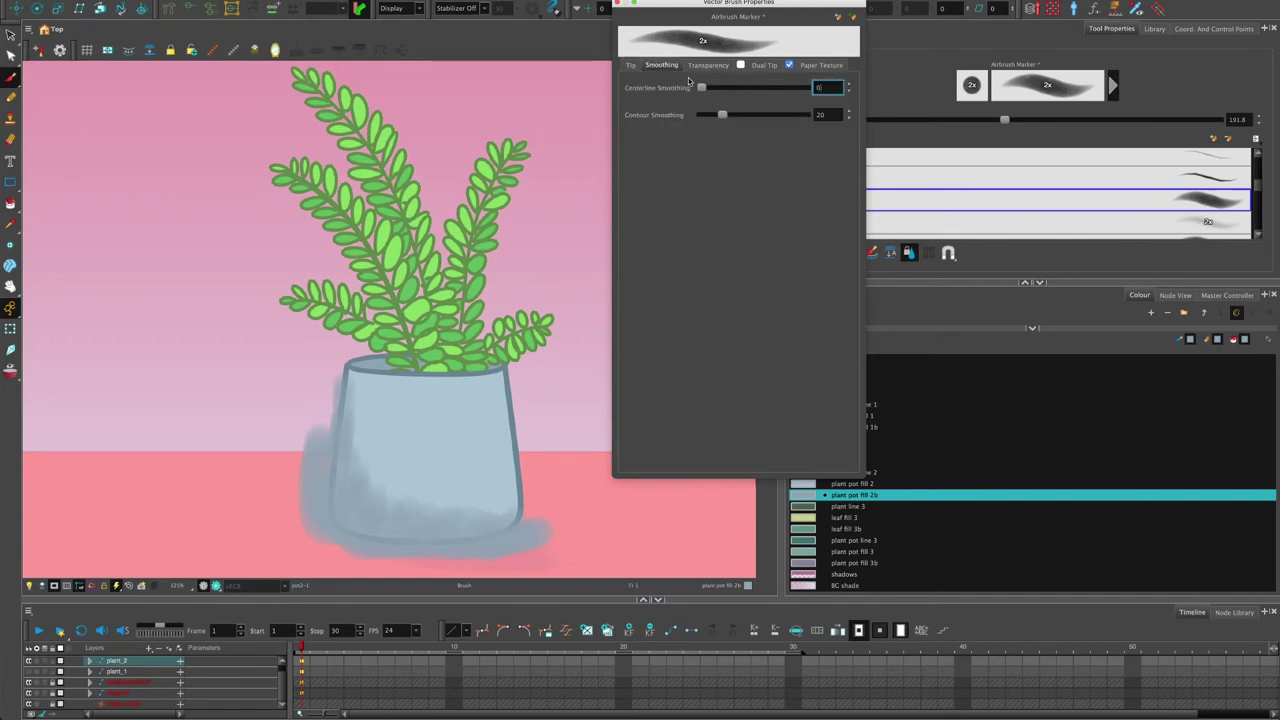
click(620, 4)
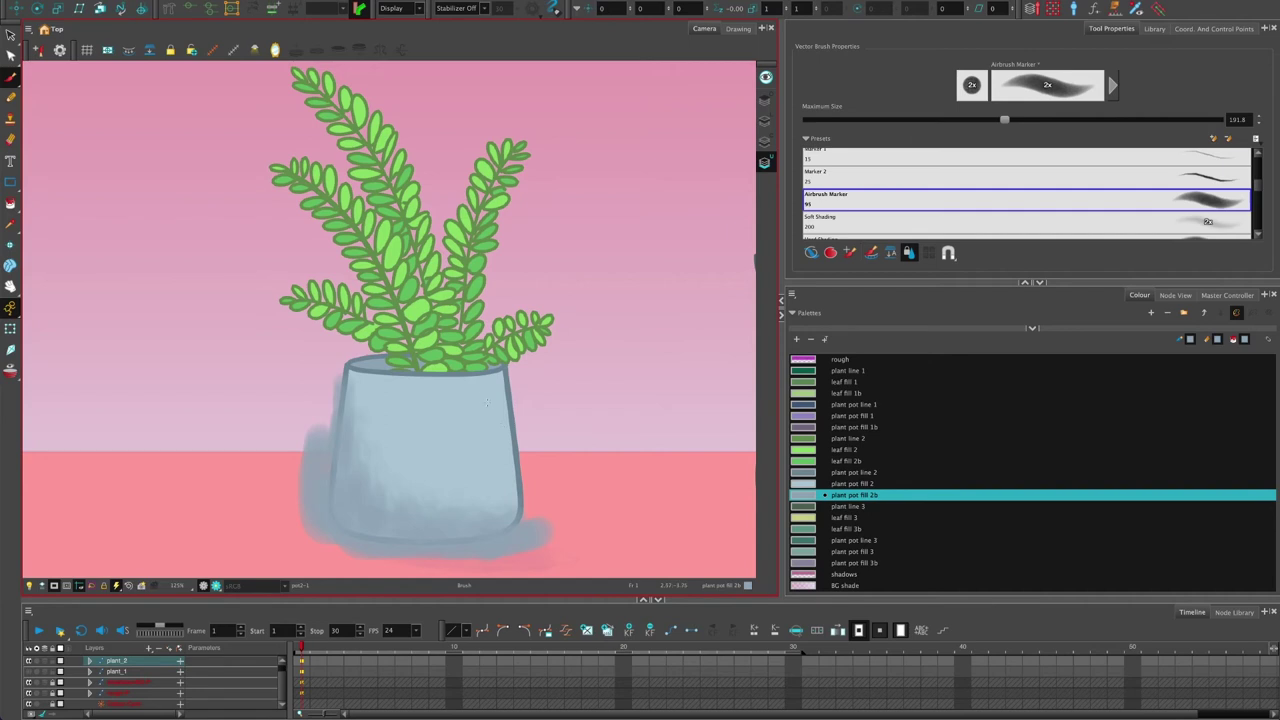
Add a Colour-Art node below pot2 in the node view and move Overlay-Layer_1 outward to make room beside it.
click(10, 329)
click(231, 362)
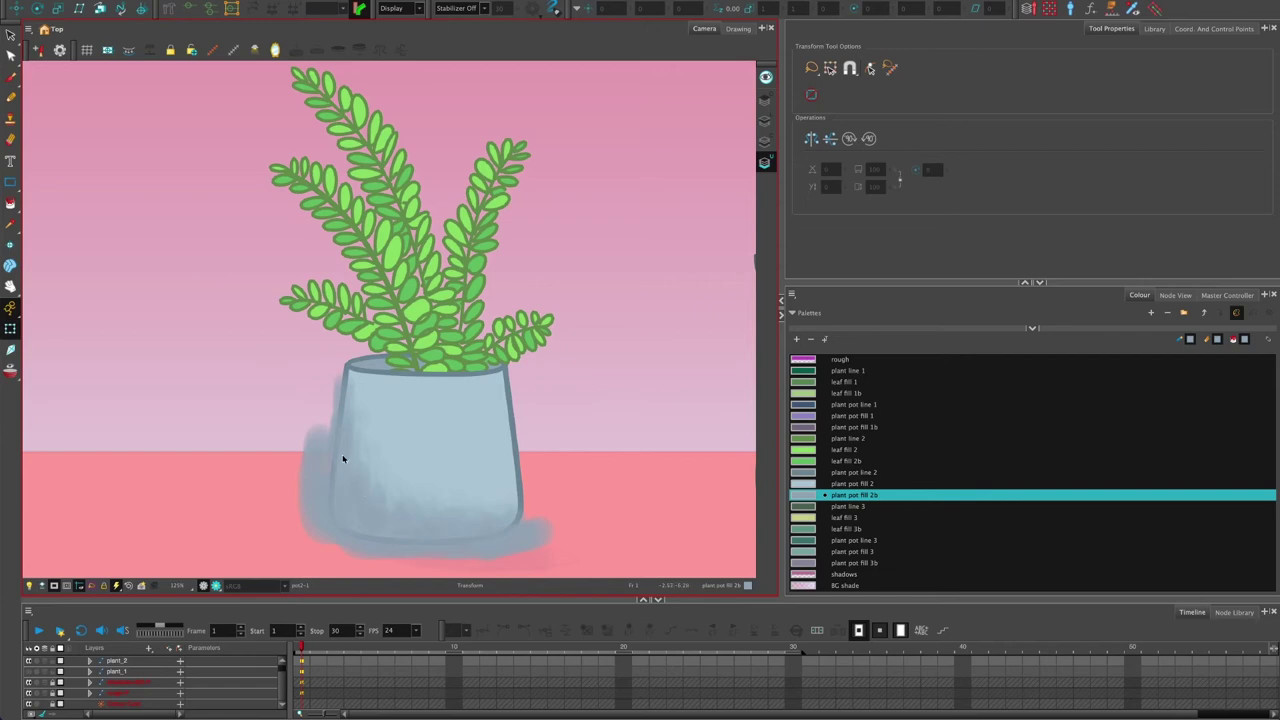
click(1173, 296)
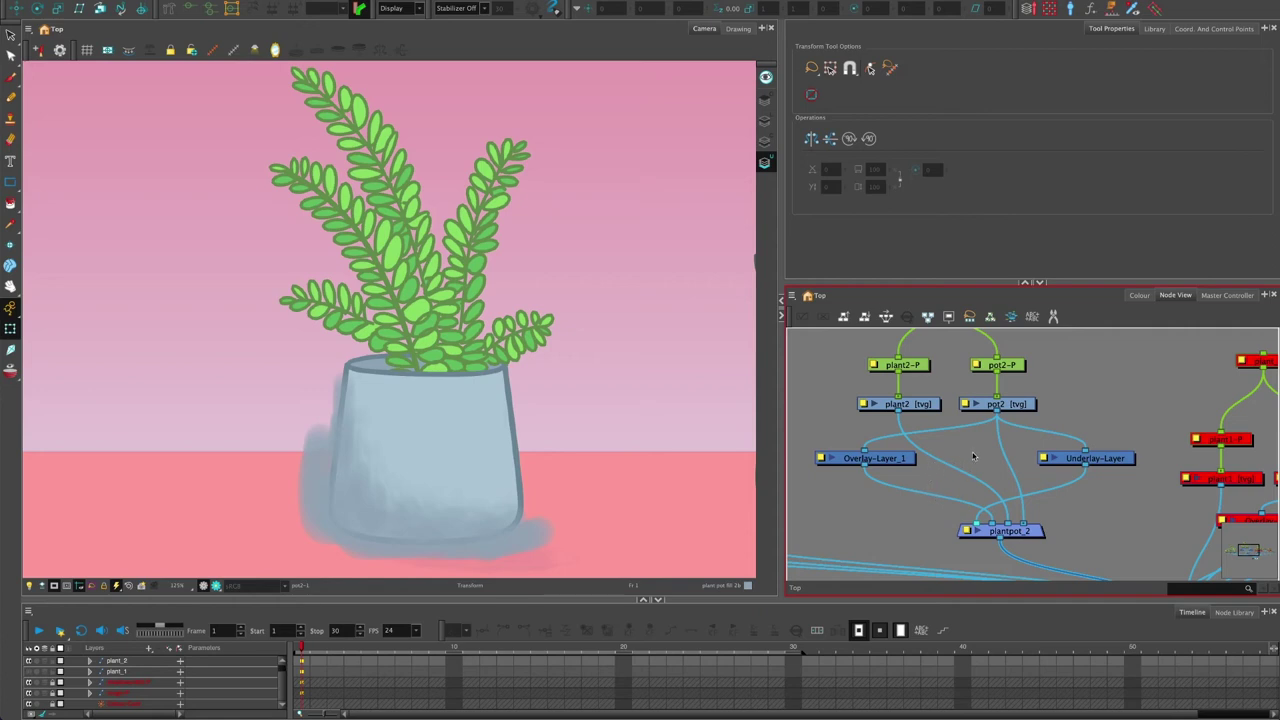
key(Tab)
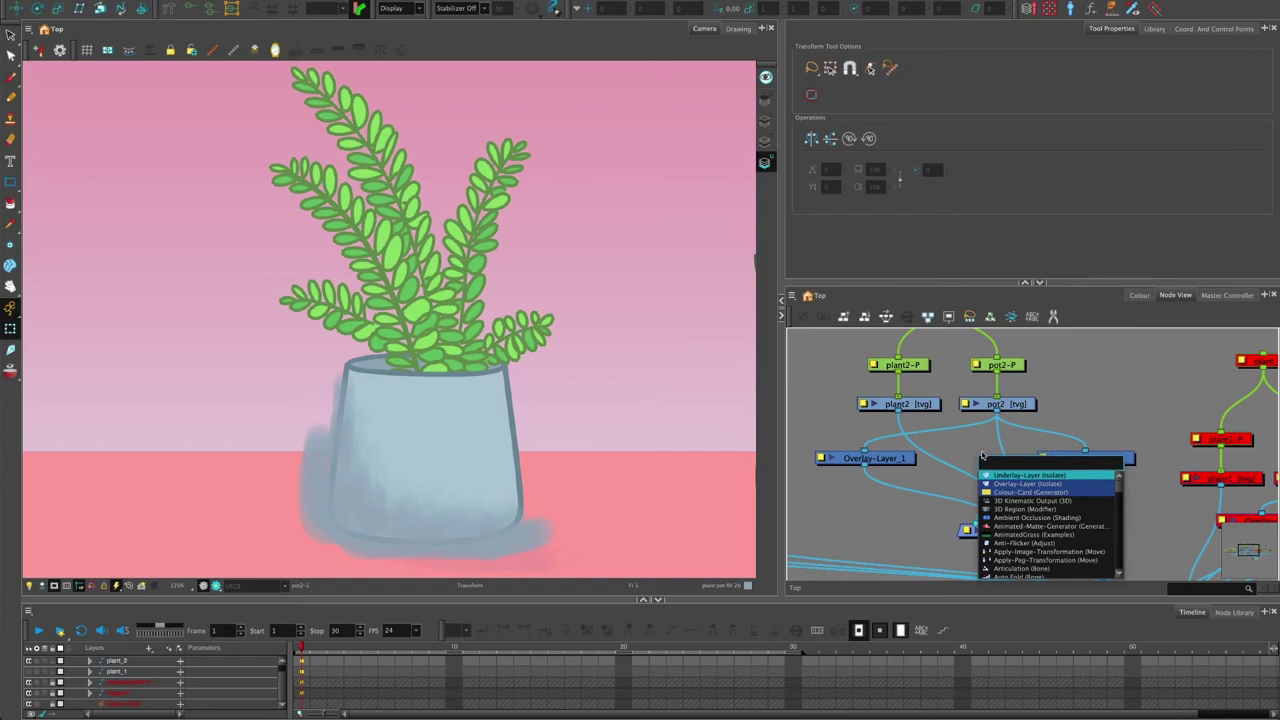
text(colo)
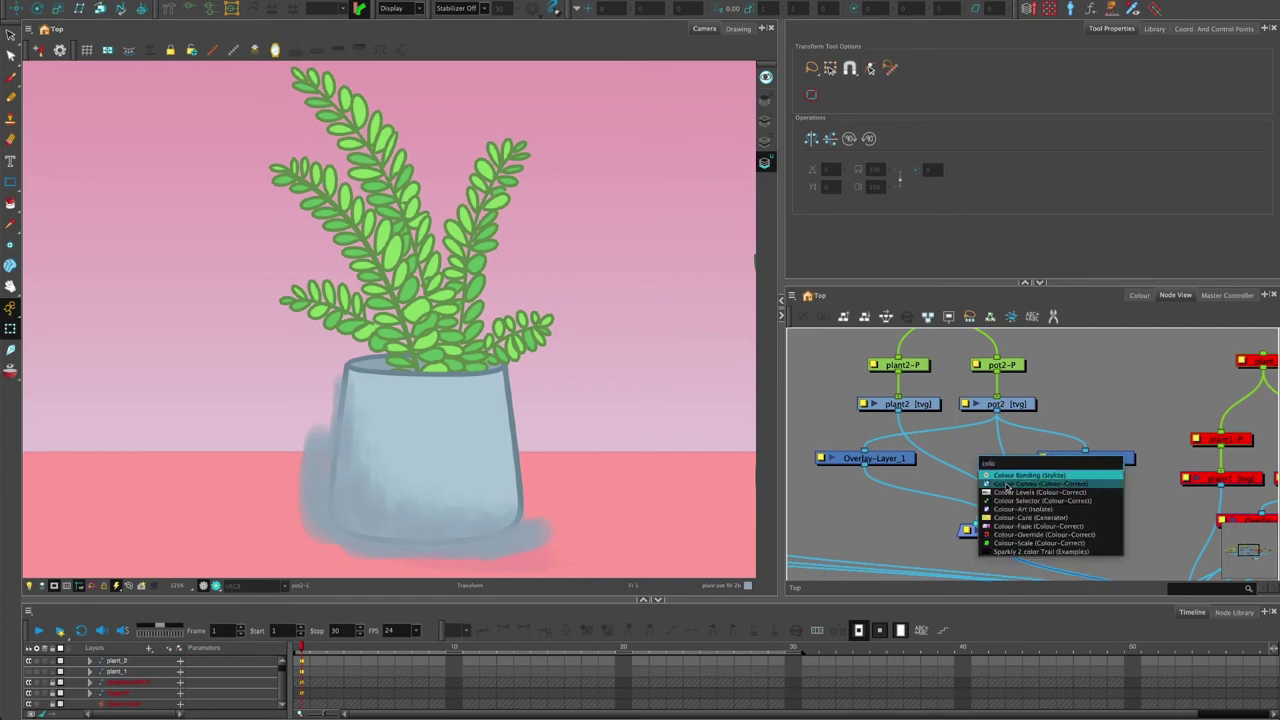
click(1019, 510)
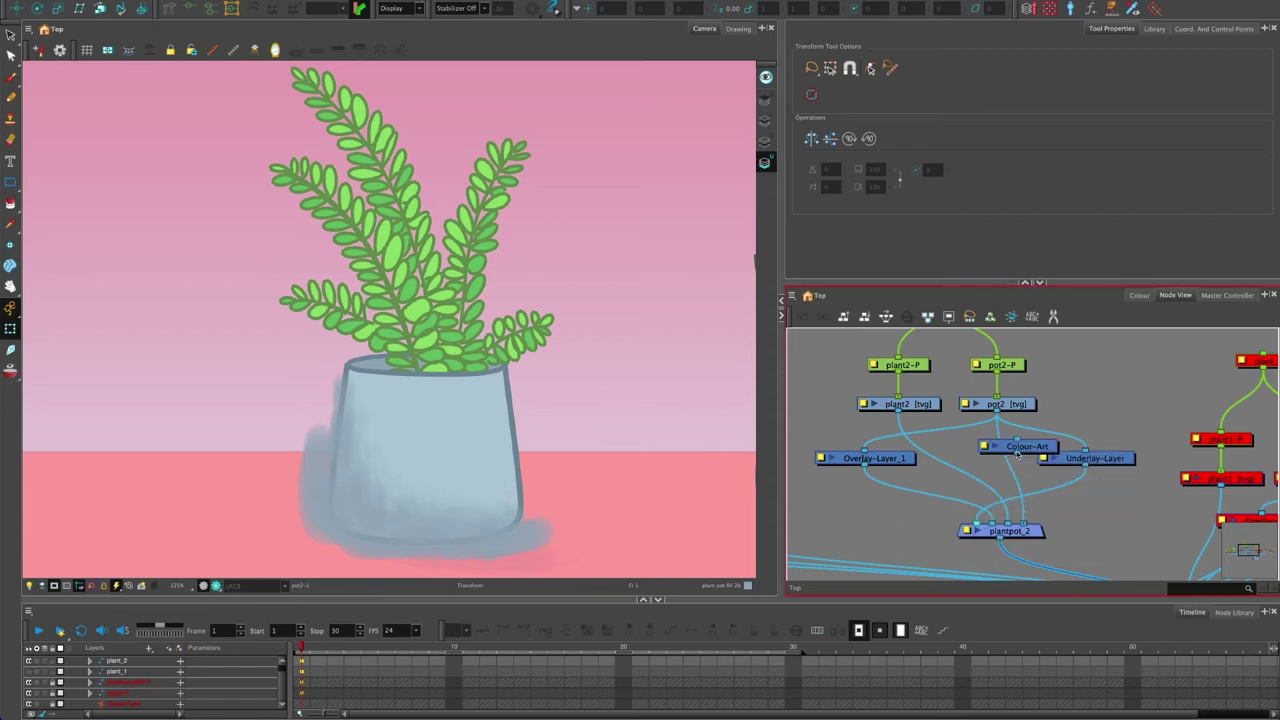
drag(1040, 450, 1014, 462)
drag(912, 458, 859, 458)
Add a Line-Art node between Overlay-Layer_1 and Colour-Art, and connect pot2's output to both the Line-Art and Colour-Art nodes.
click(899, 468)
key(Tab)
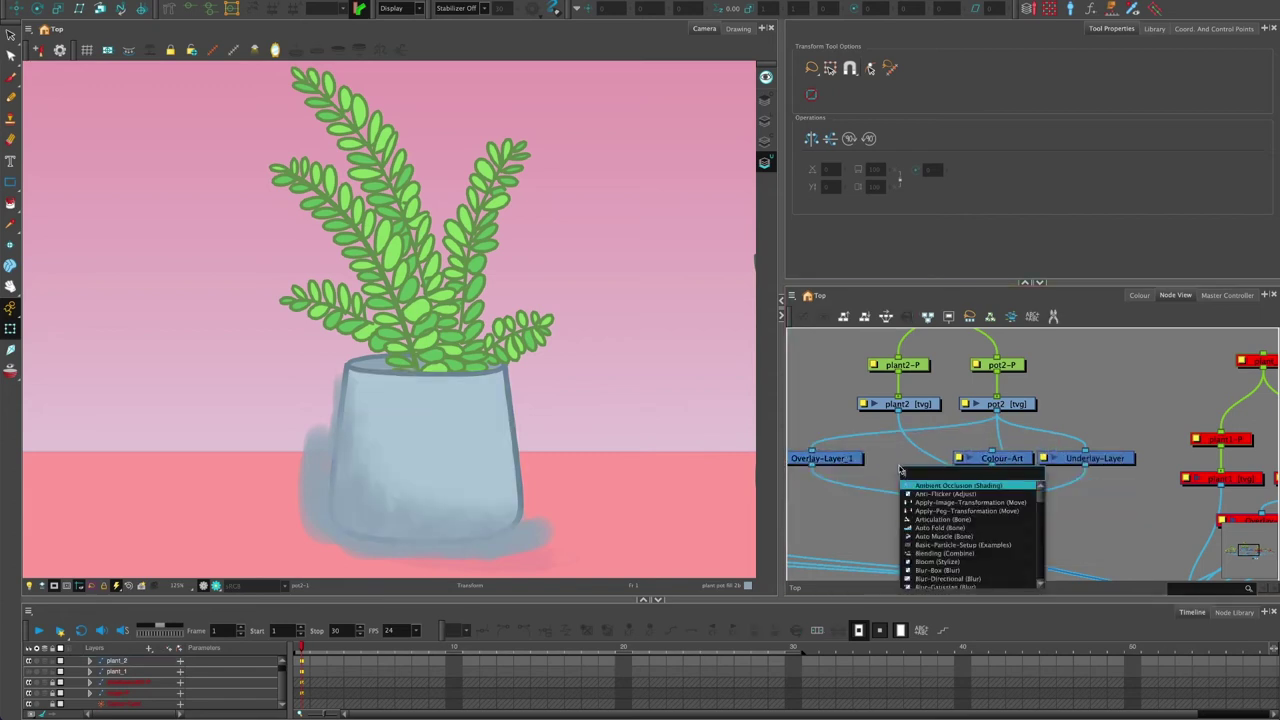
text(line)
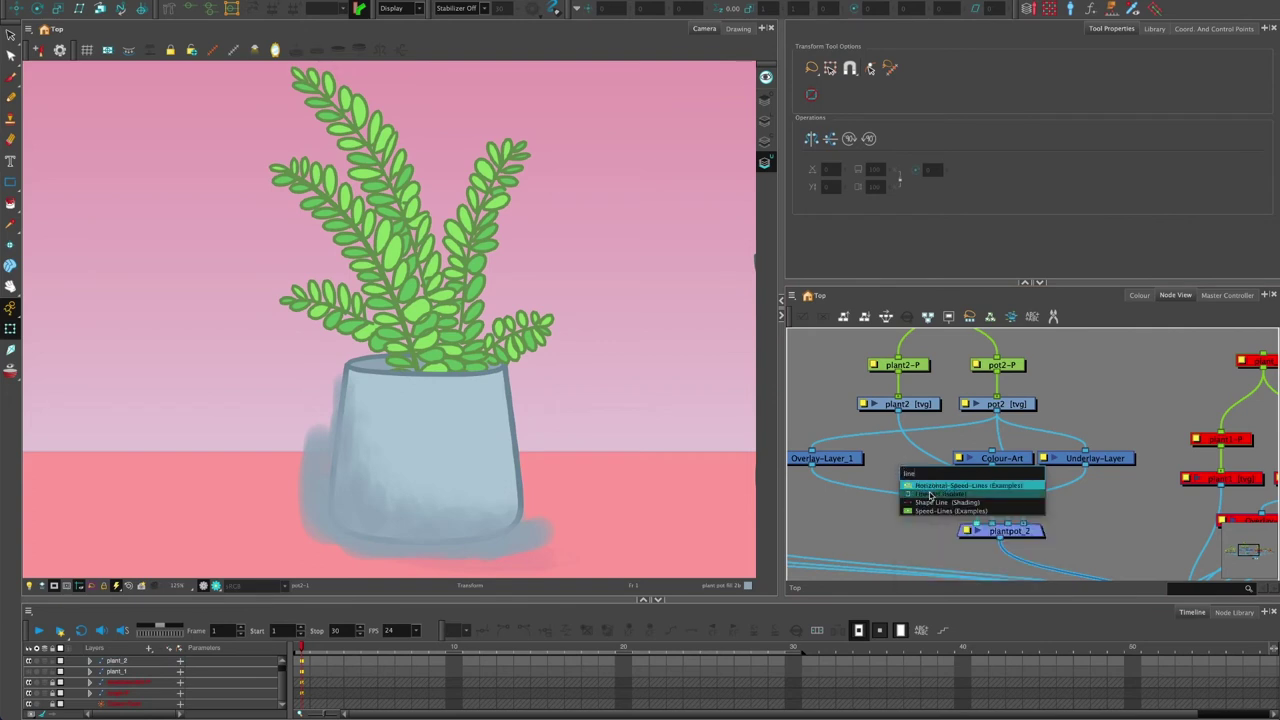
click(929, 494)
drag(956, 460, 997, 412)
drag(997, 412, 991, 452)
drag(909, 503, 933, 490)
drag(1062, 511, 1057, 531)
click(954, 518)
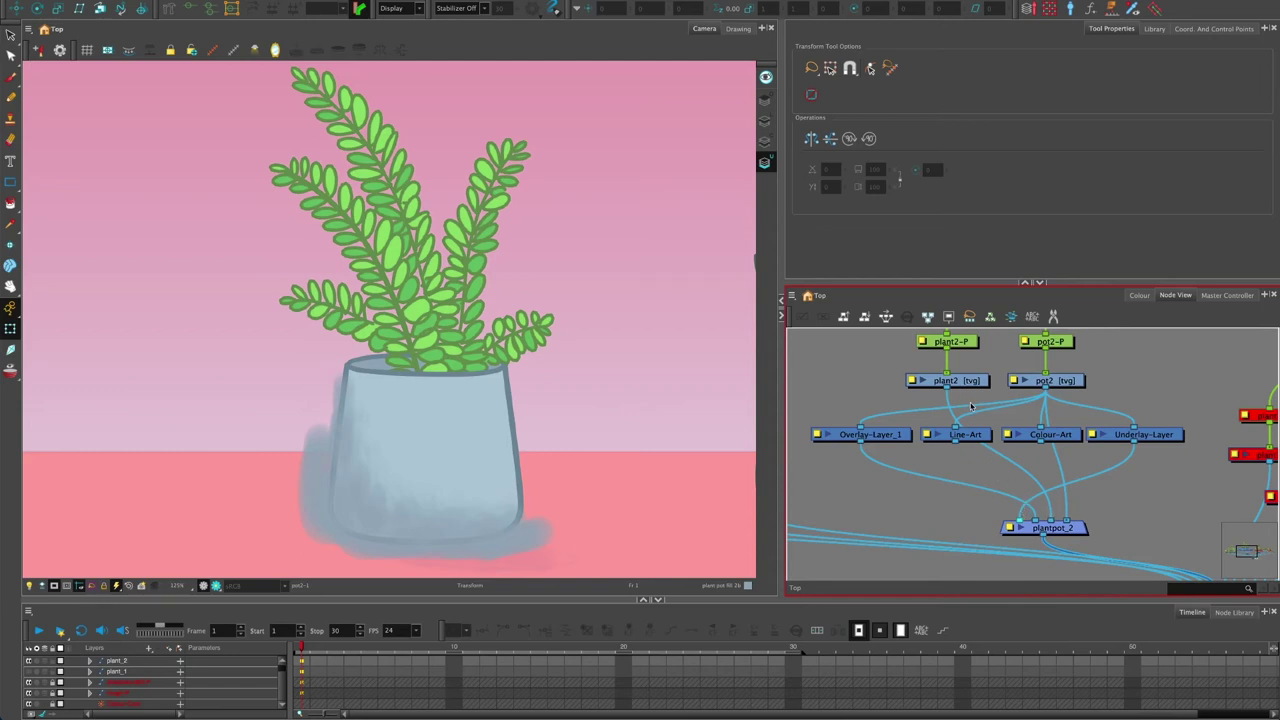
Compare what the Overlay-Layer_1 node isolates with pot2's Overlay, Line and Colour art in the Drawing view.
click(889, 439)
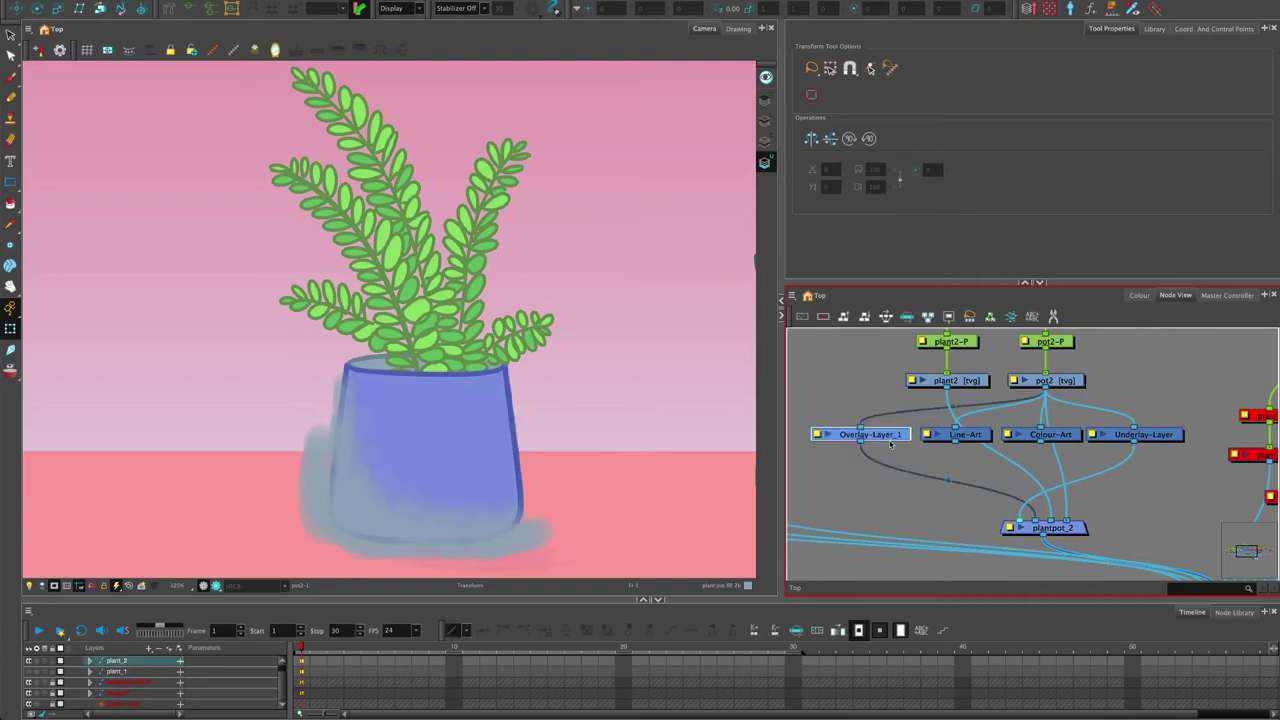
click(738, 28)
click(765, 98)
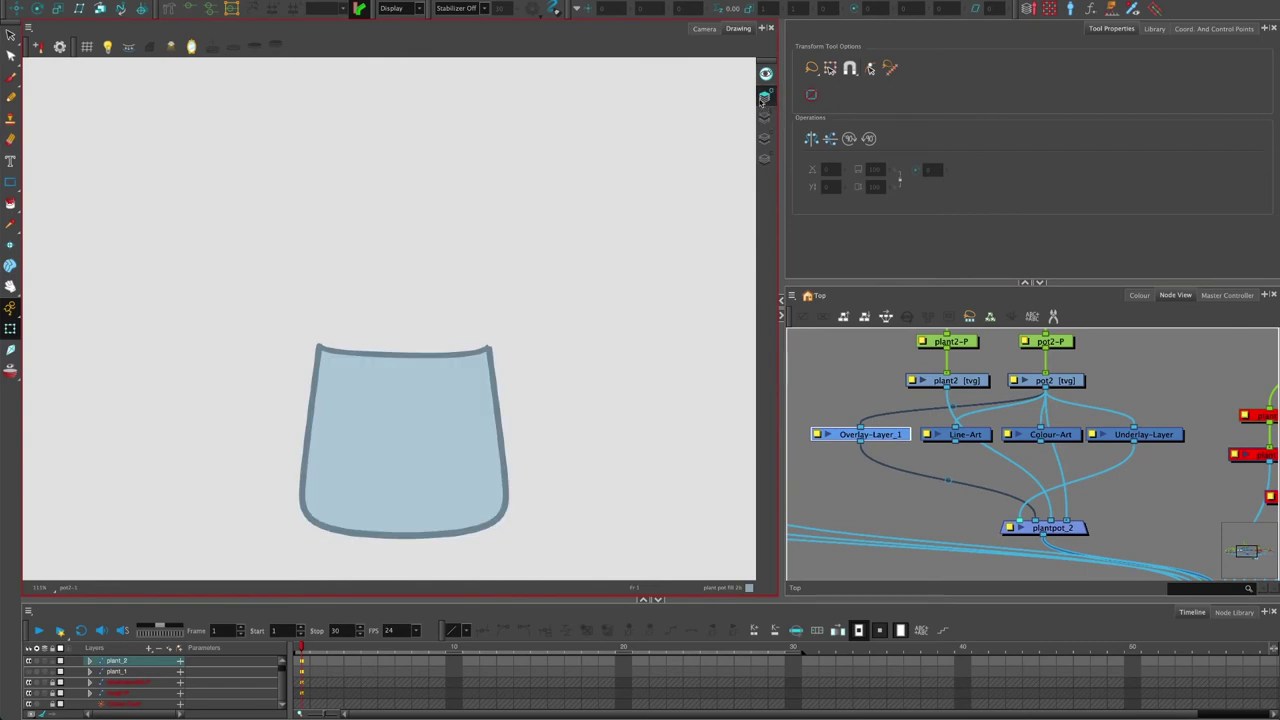
click(704, 28)
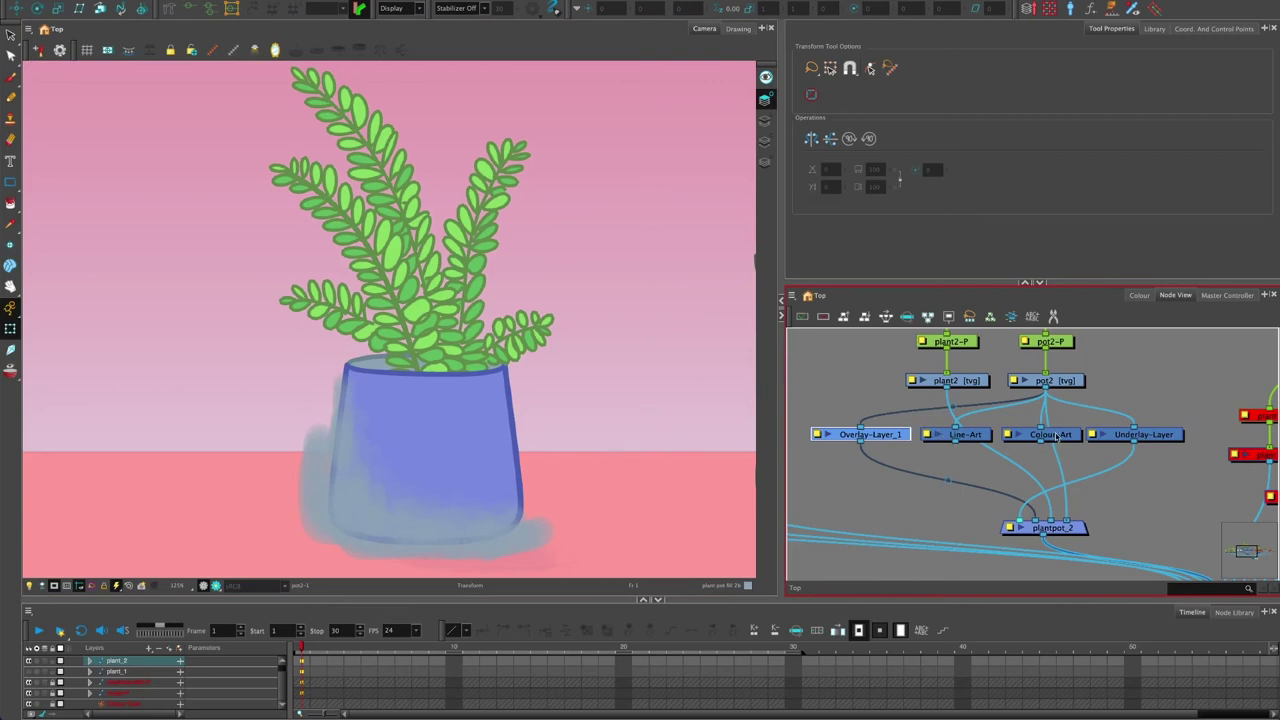
click(738, 29)
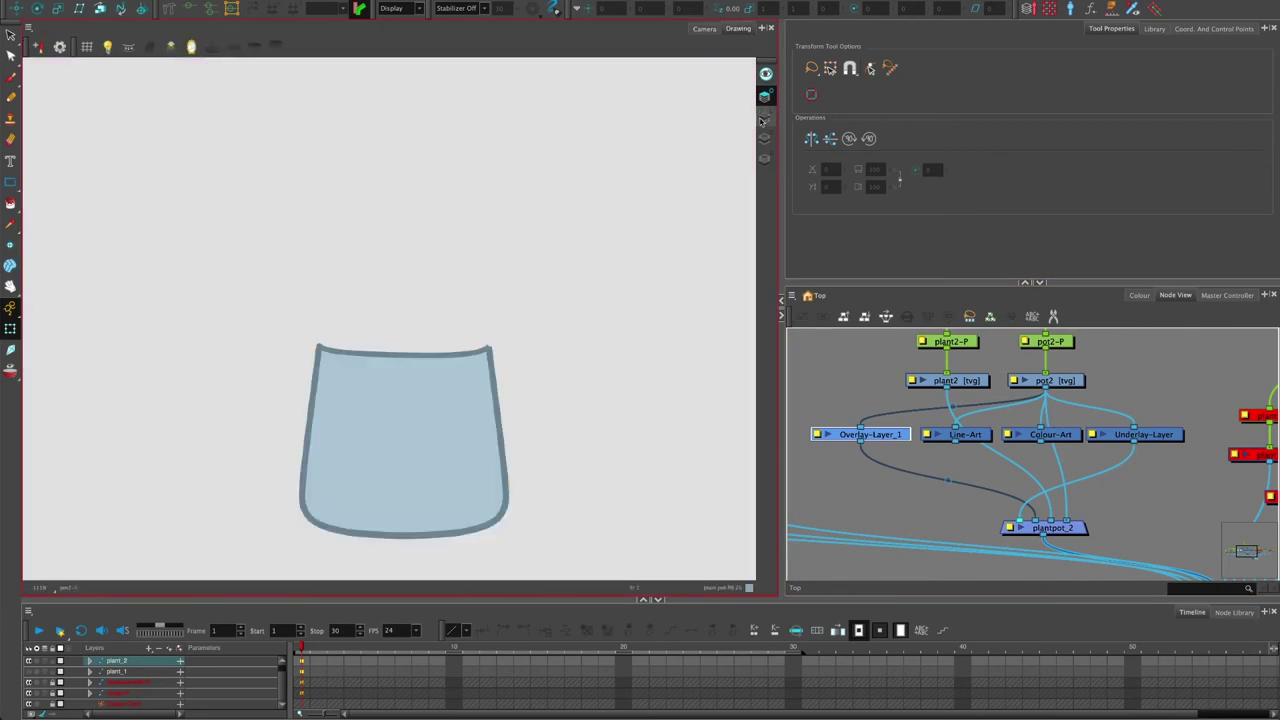
click(766, 138)
click(766, 118)
click(766, 96)
click(766, 118)
click(714, 33)
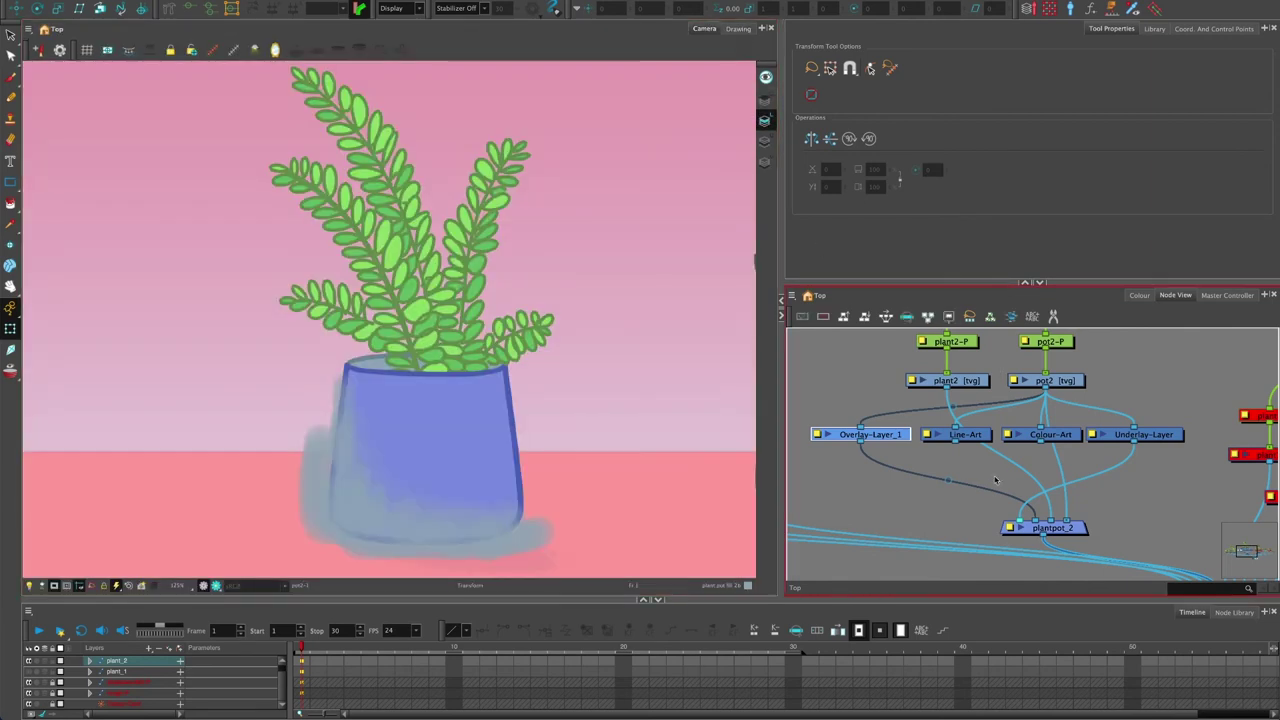
click(1054, 458)
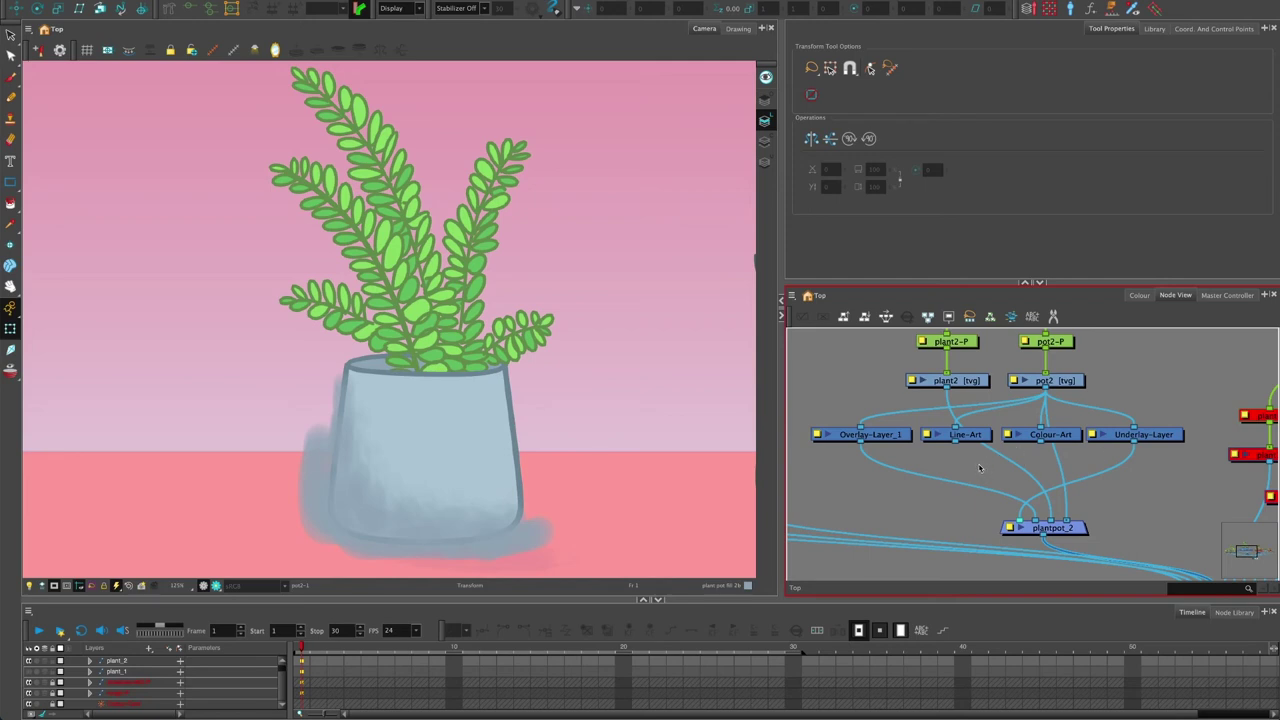
Add a Cutter node and place it below the art layer nodes, above the plantpot_2 composite.
key(Tab)
text(cu)
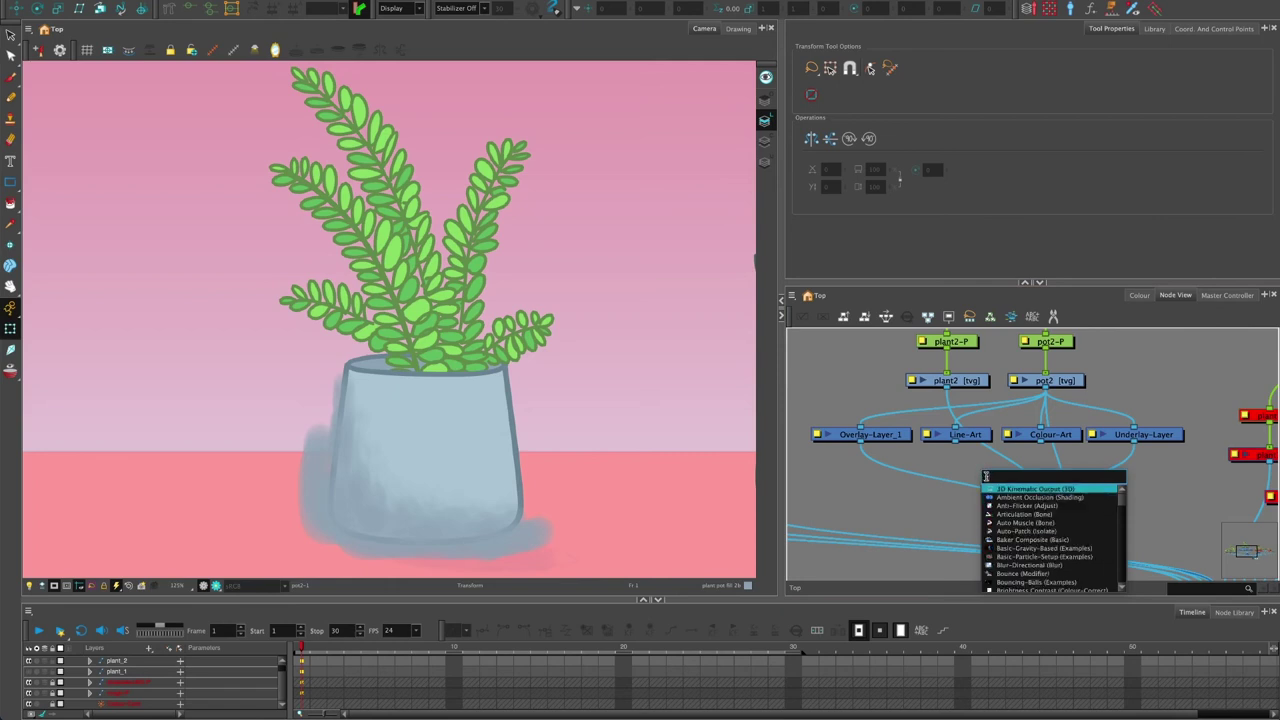
text(tt)
key(Return)
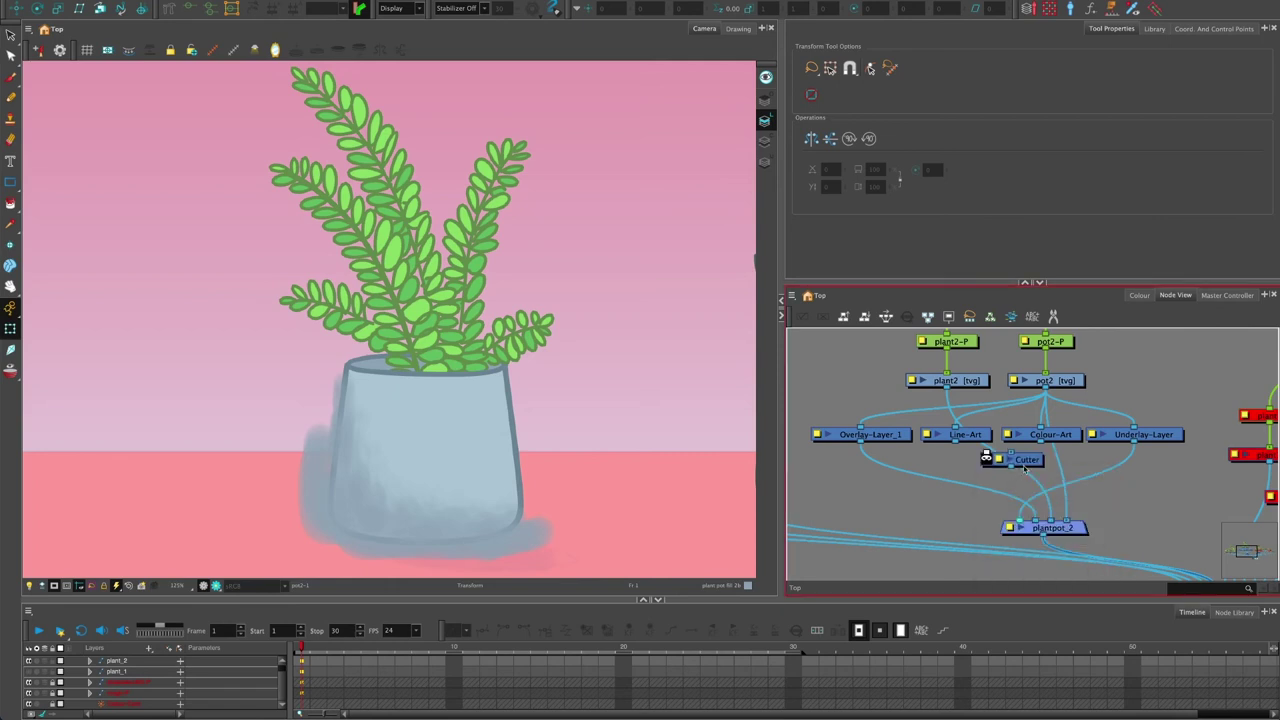
click(1003, 472)
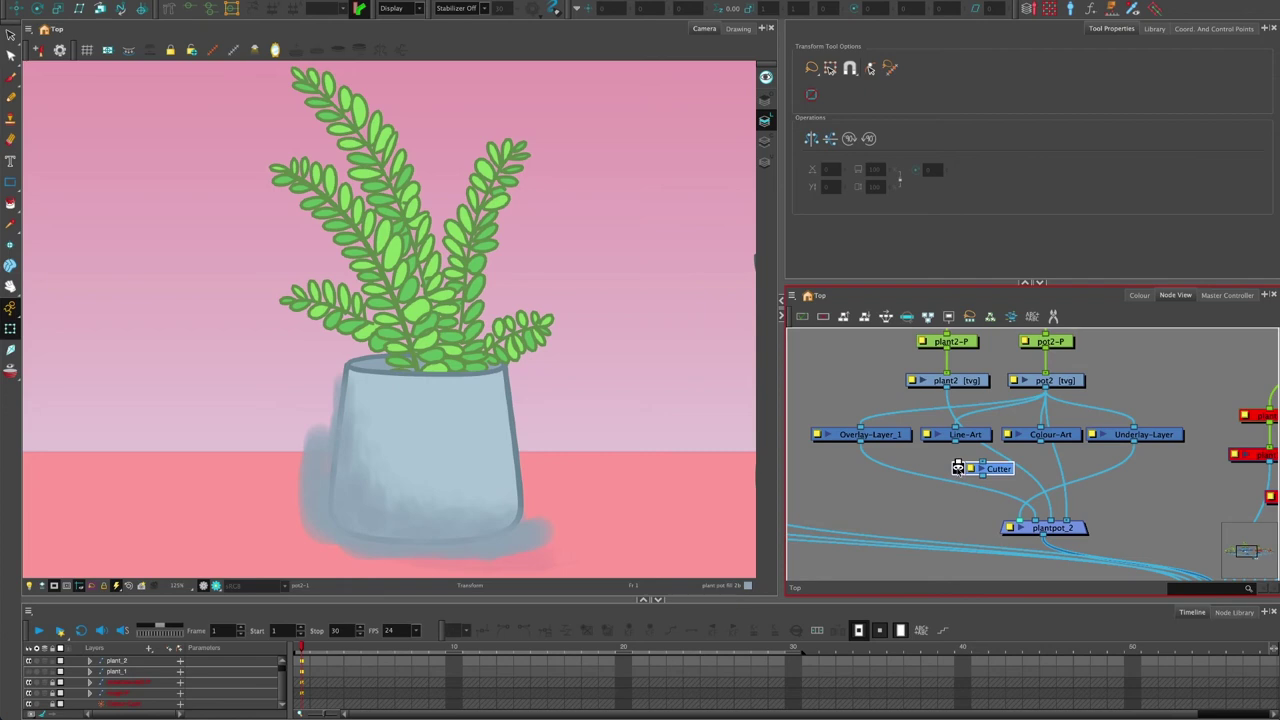
drag(1000, 468, 936, 487)
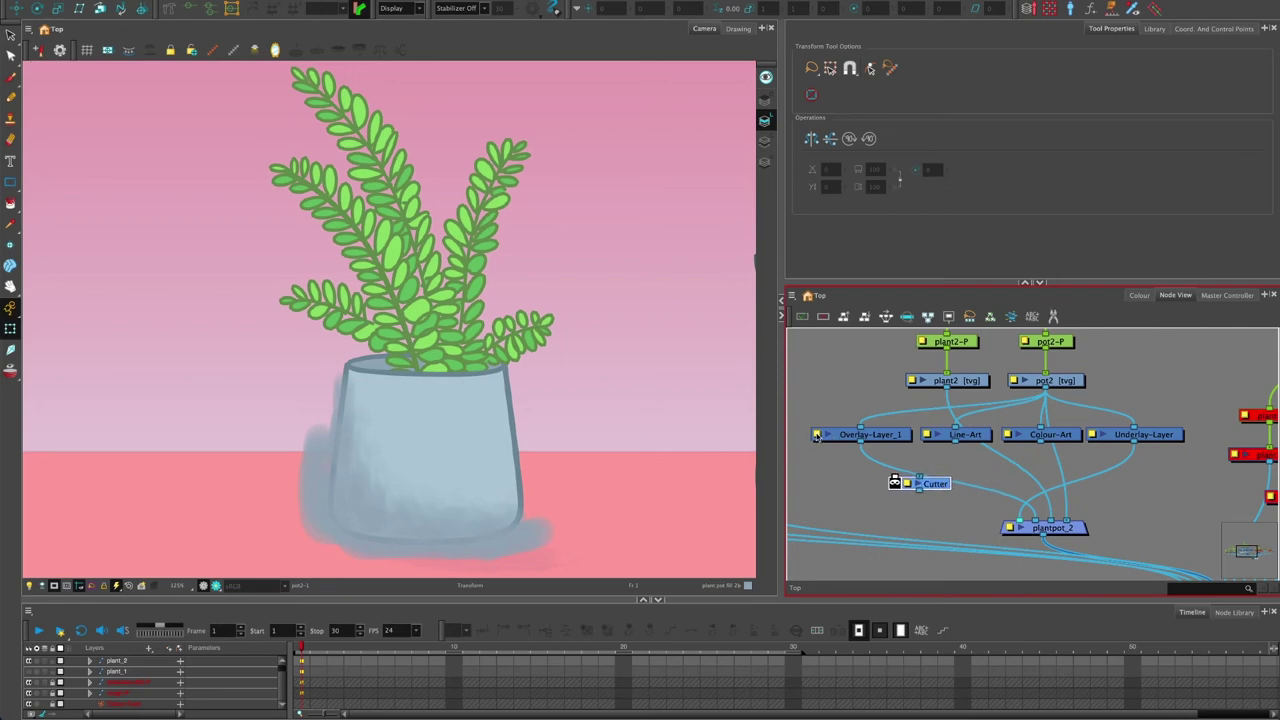
Try renaming the Overlay-Layer_1 node shading and then shading_OL, and undo the renaming.
click(817, 436)
drag(627, 268, 523, 218)
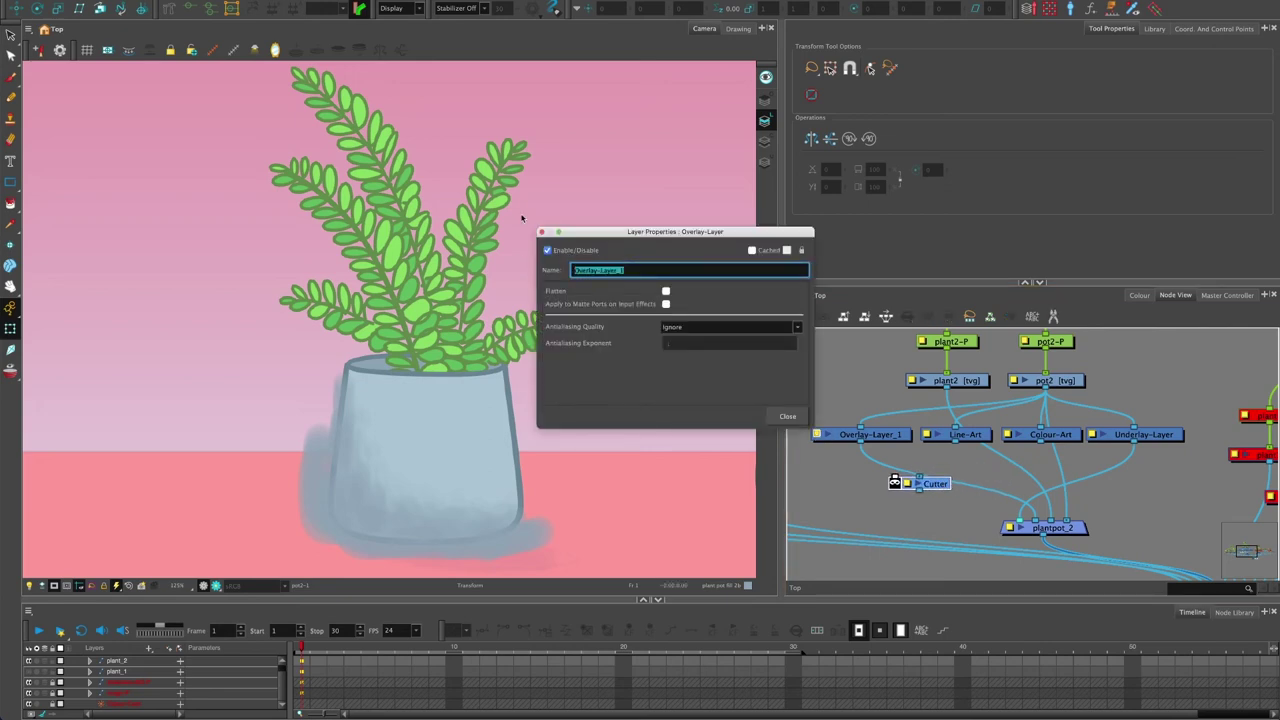
text(shading)
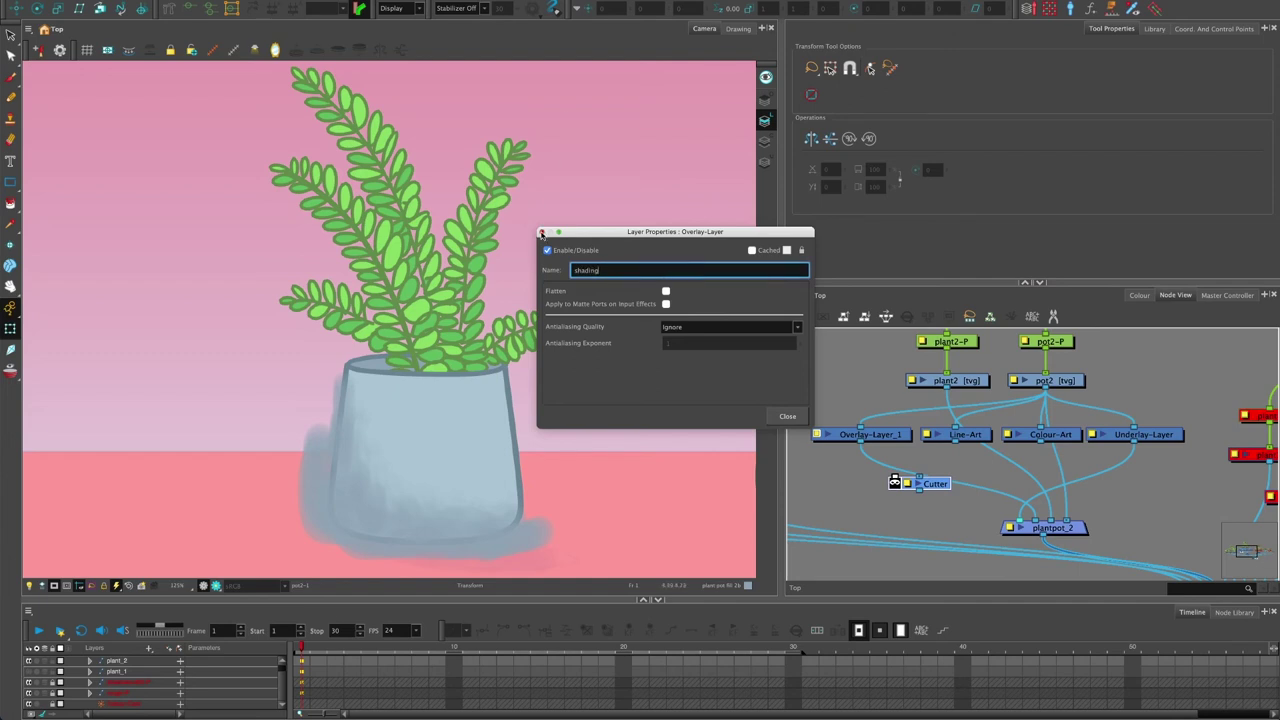
click(541, 233)
click(845, 435)
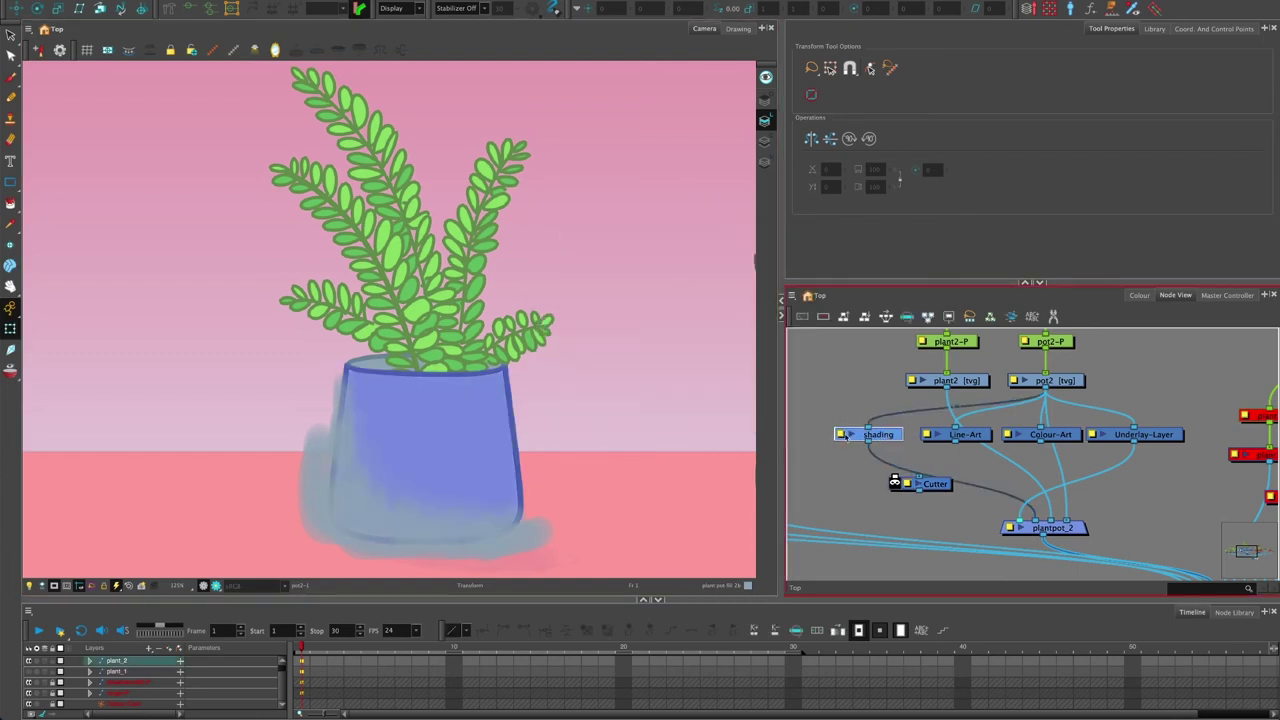
double_click(840, 437)
click(607, 269)
text(_)
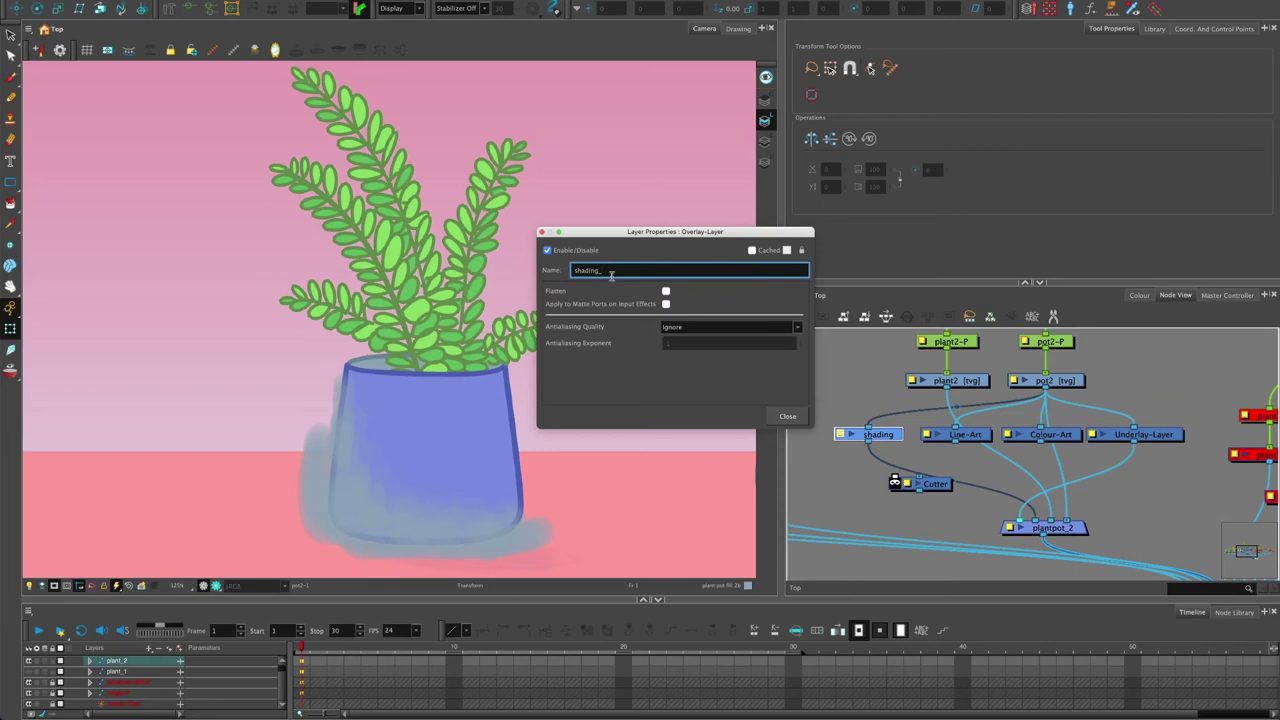
text(OL)
click(787, 416)
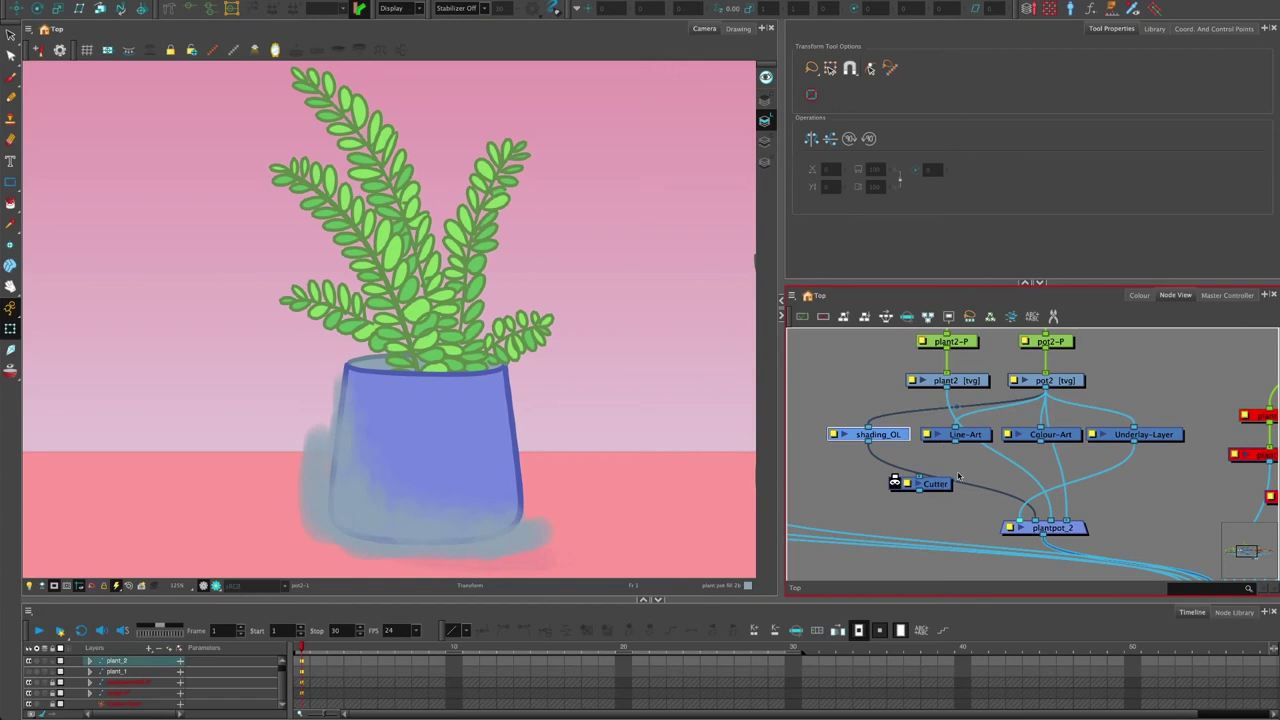
key(ctrl+z)
key(ctrl+z)
key(ctrl+z)
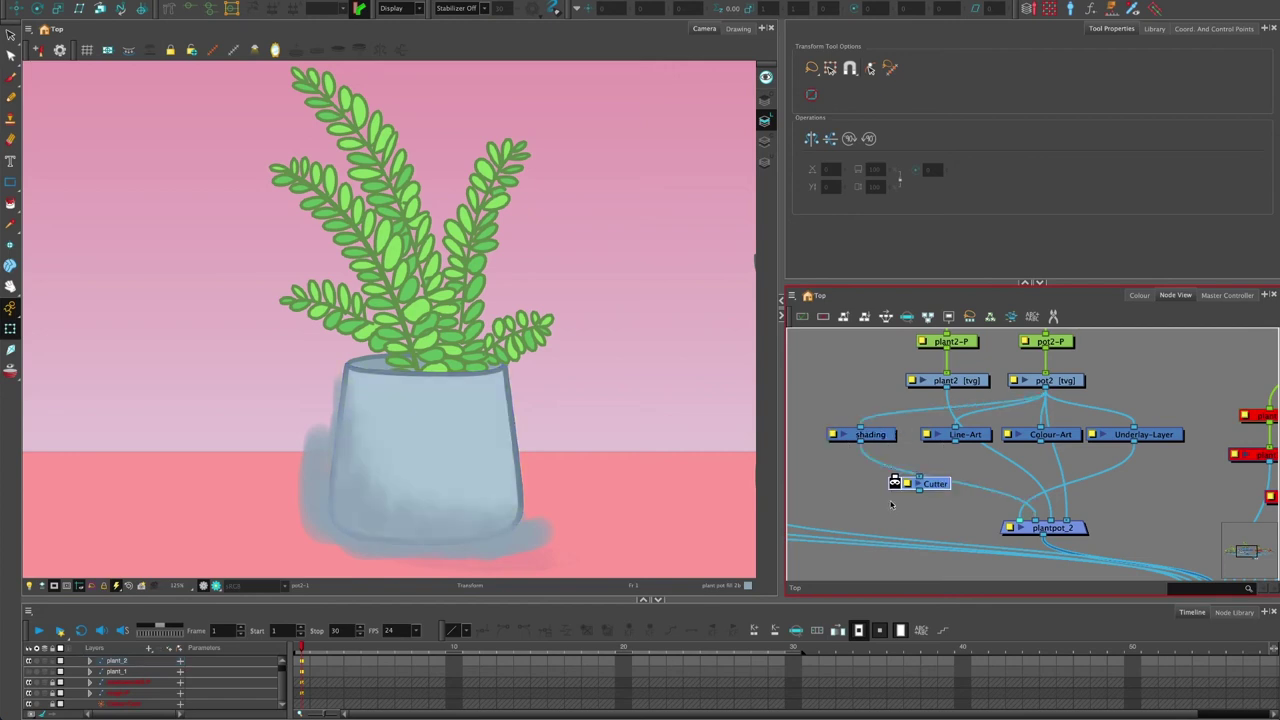
Rename the Underlay-Layer node connected to pot2 as shading_UL.
double_click(1103, 434)
text(sh)
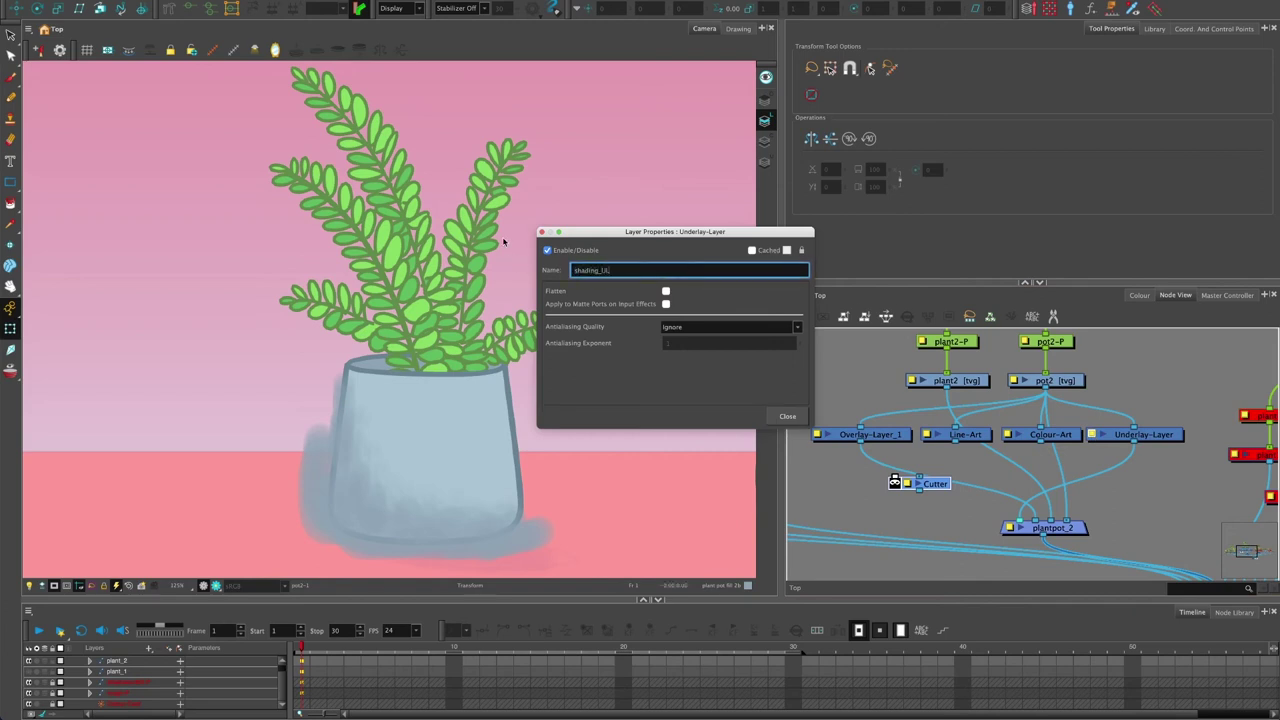
text(ading_UL)
click(787, 416)
mouse_move(1163, 439)
mouse_down()
mouse_move(977, 425)
mouse_move(884, 439)
mouse_move(1256, 437)
mouse_up()
Insert the Cutter node between shading_UL and plantpot_2, and connect Colour-Art's output to the Cutter's matte port.
drag(1149, 485, 1034, 484)
drag(949, 496, 977, 527)
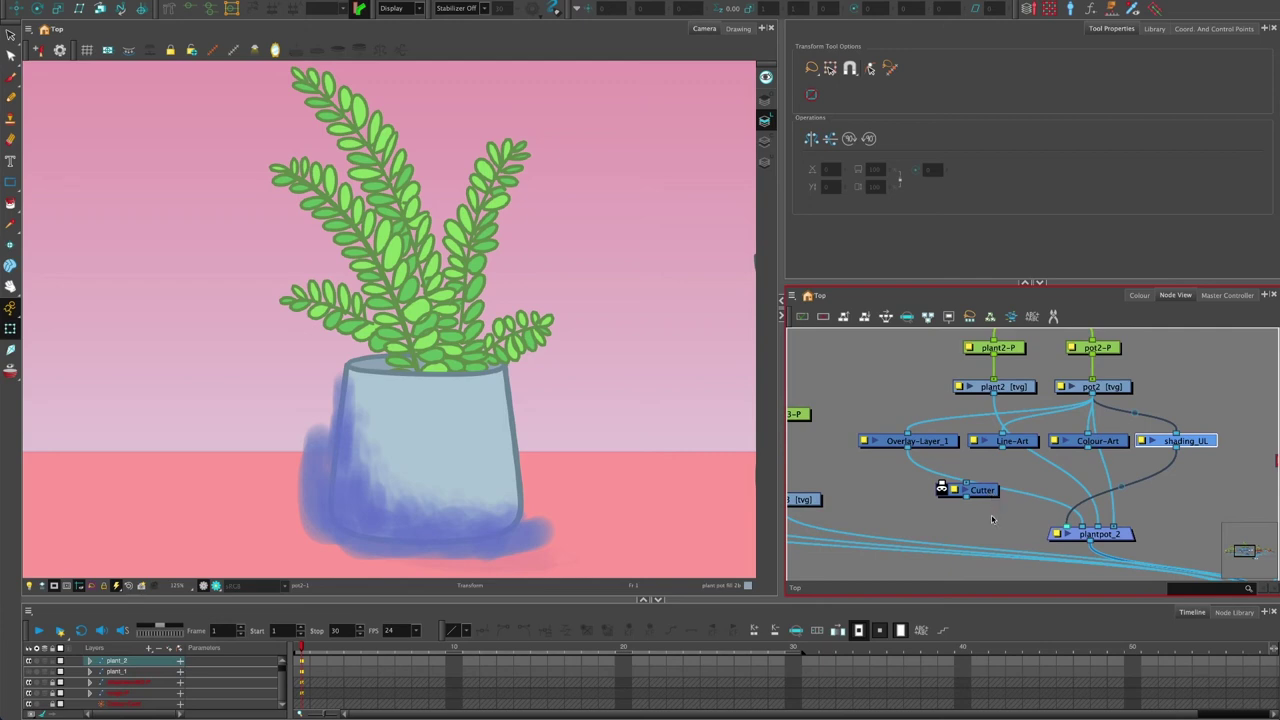
click(986, 528)
mouse_move(986, 494)
mouse_down()
mouse_move(1158, 497)
mouse_move(1170, 478)
mouse_move(1196, 490)
mouse_up()
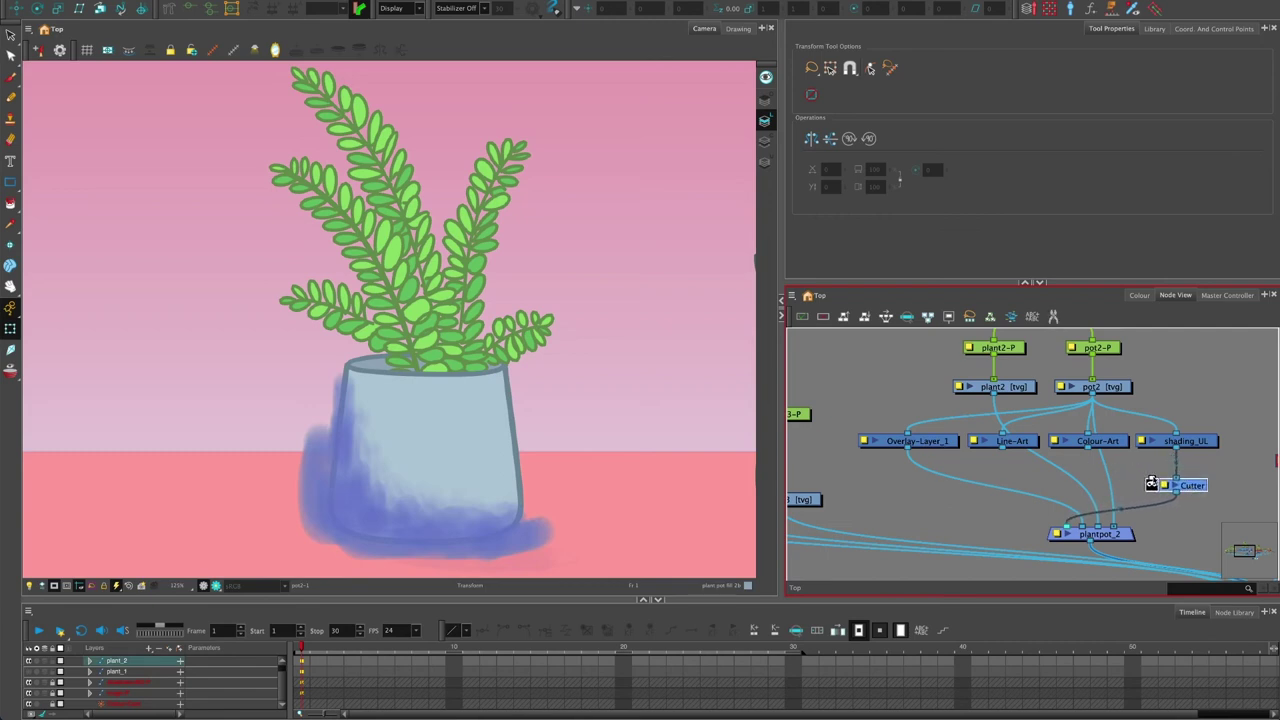
drag(1150, 481, 1099, 456)
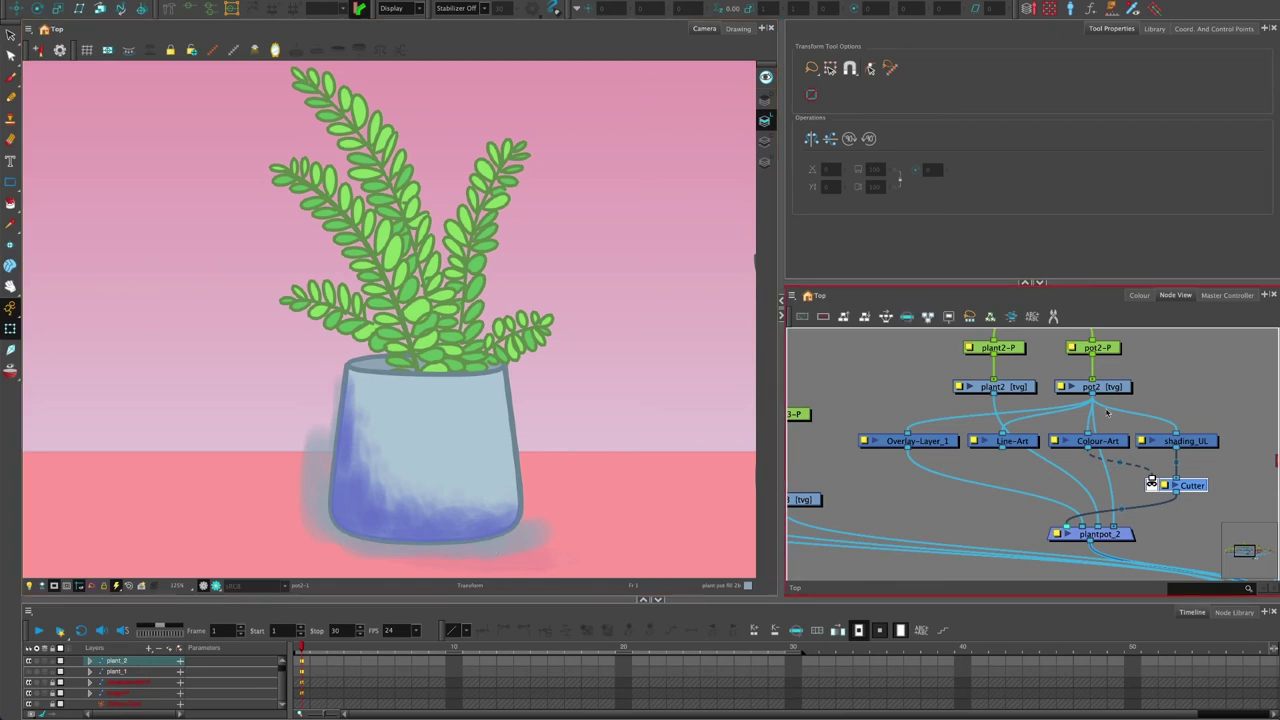
Disconnect the direct cable between pot2 and the plantpot_2 composite.
drag(1101, 393, 1095, 402)
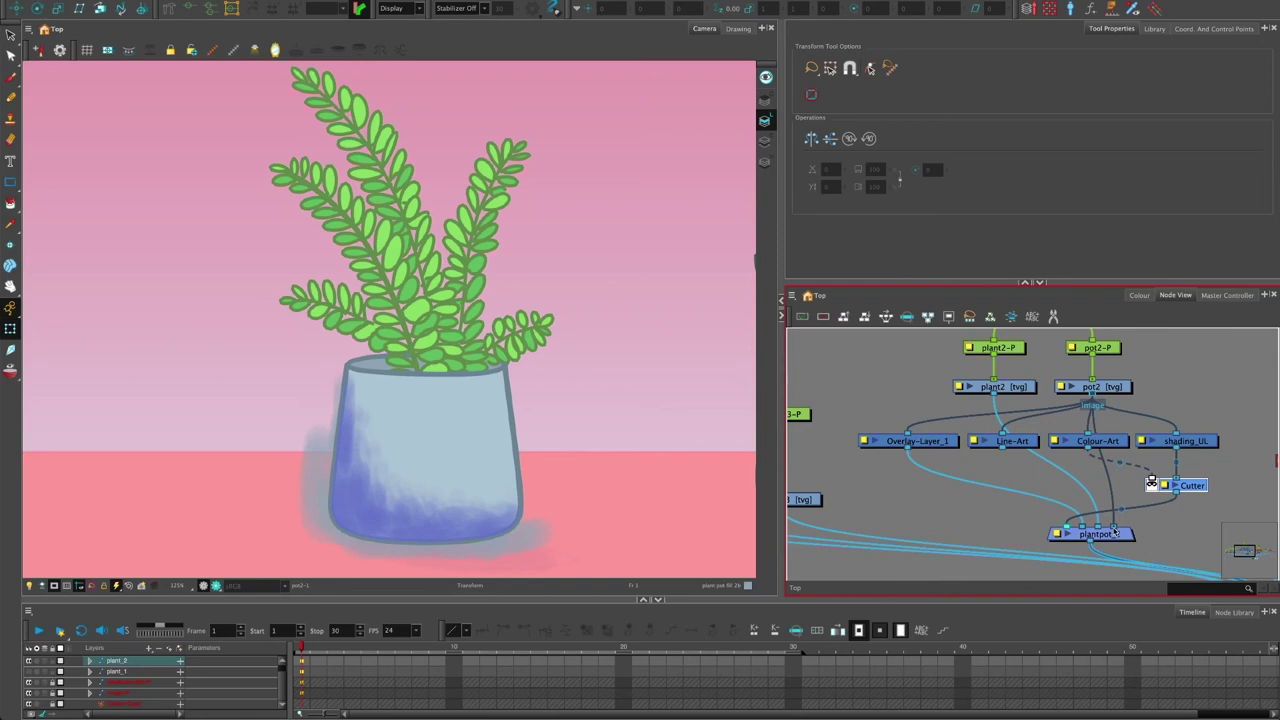
drag(1114, 530, 1118, 490)
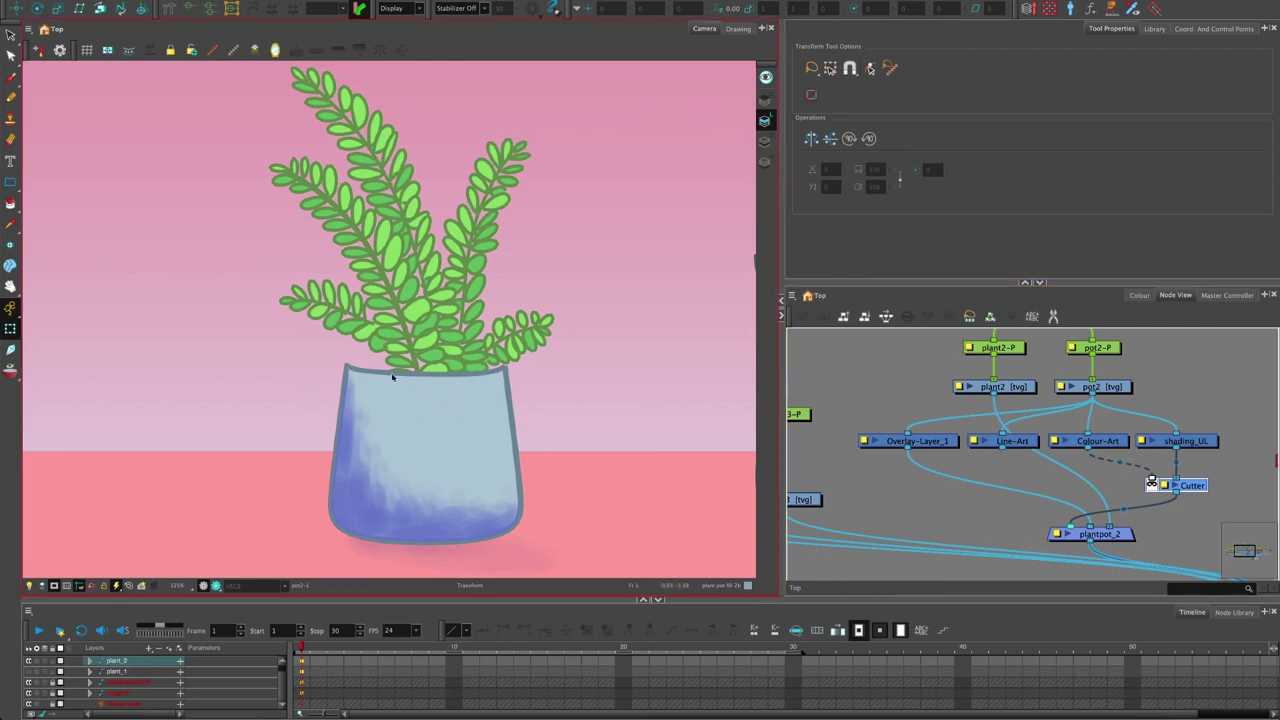
Connect the outputs of the Colour-Art and Line-Art nodes to plantpot_2, with Colour-Art behind Line-Art.
click(1100, 446)
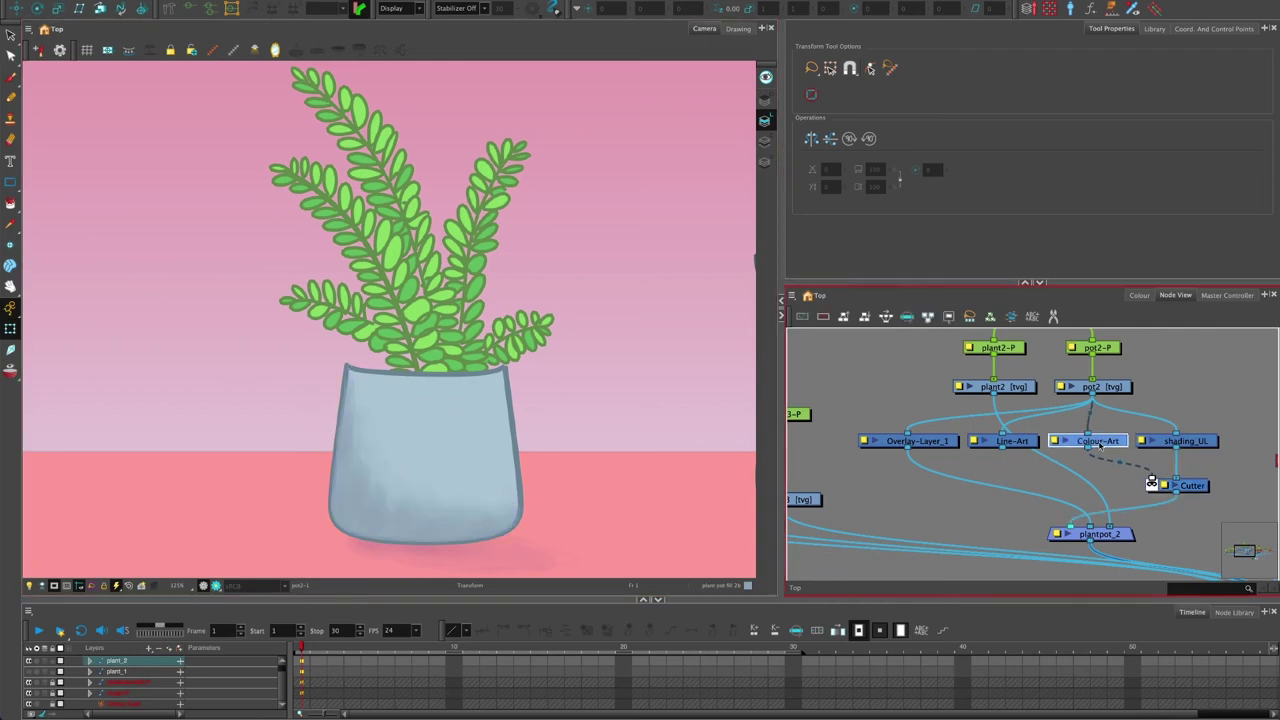
scroll(1074, 472, up, 3)
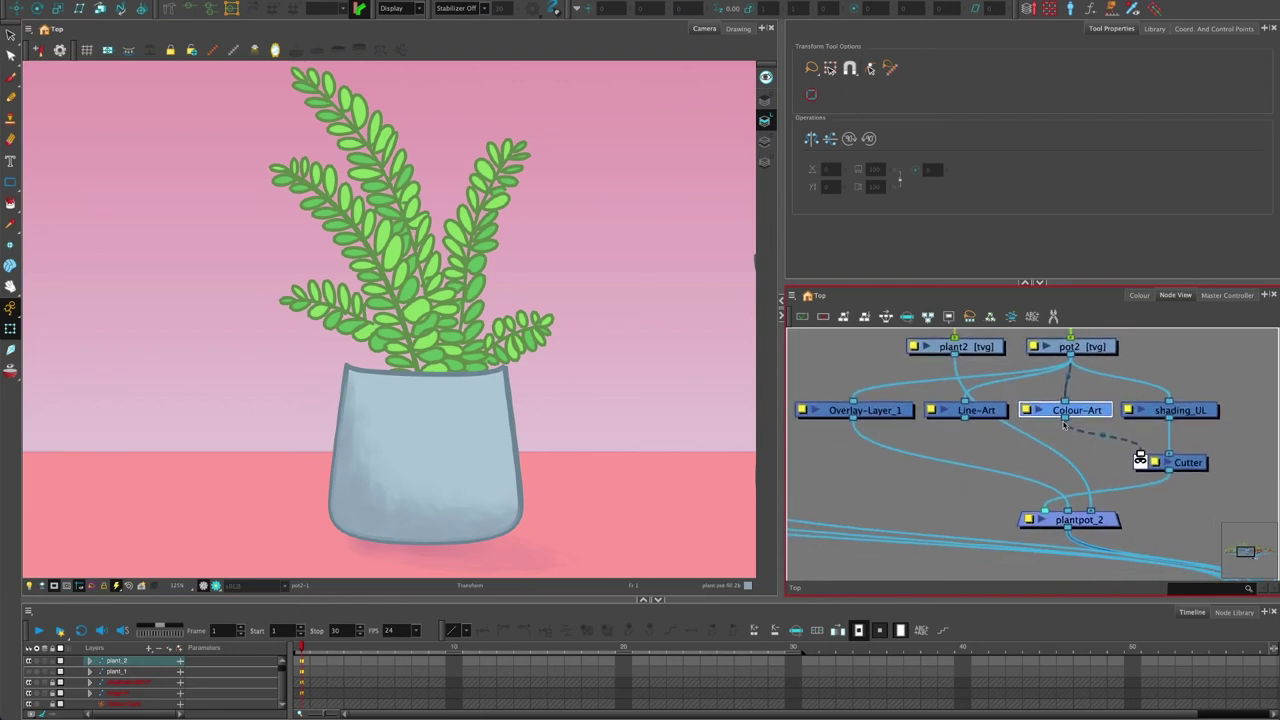
drag(1063, 424, 1104, 510)
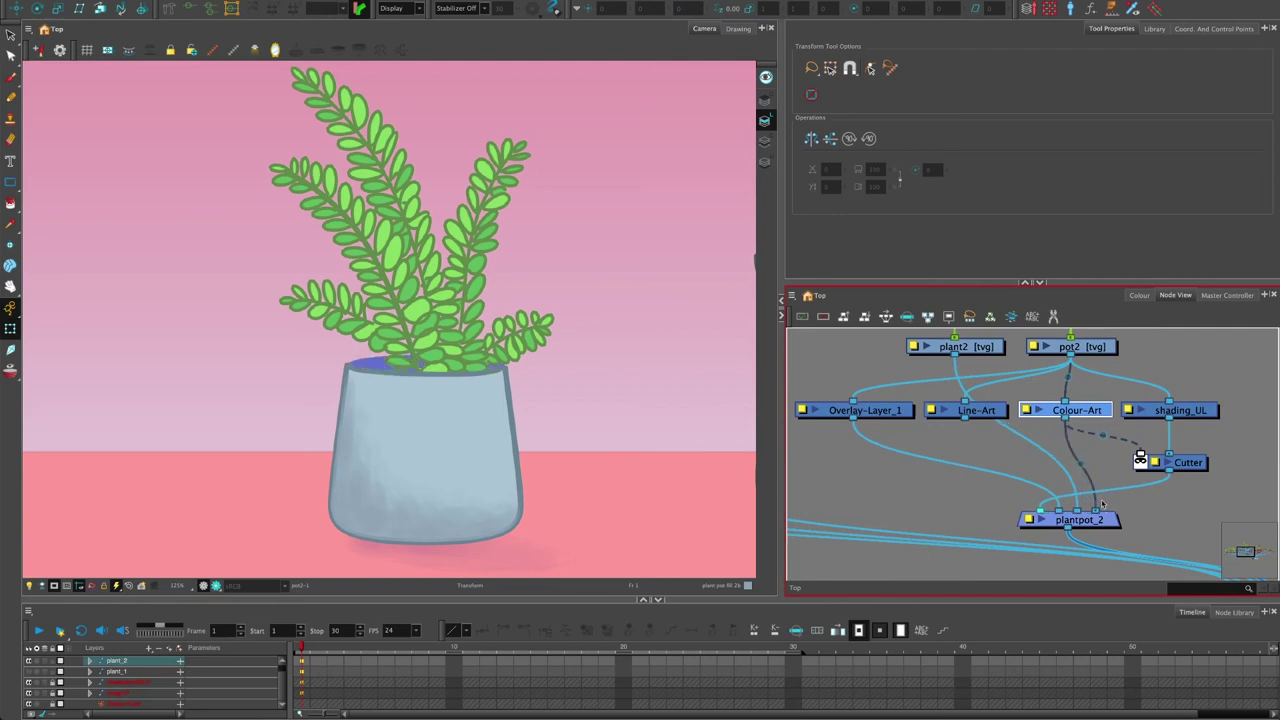
drag(966, 424, 1086, 508)
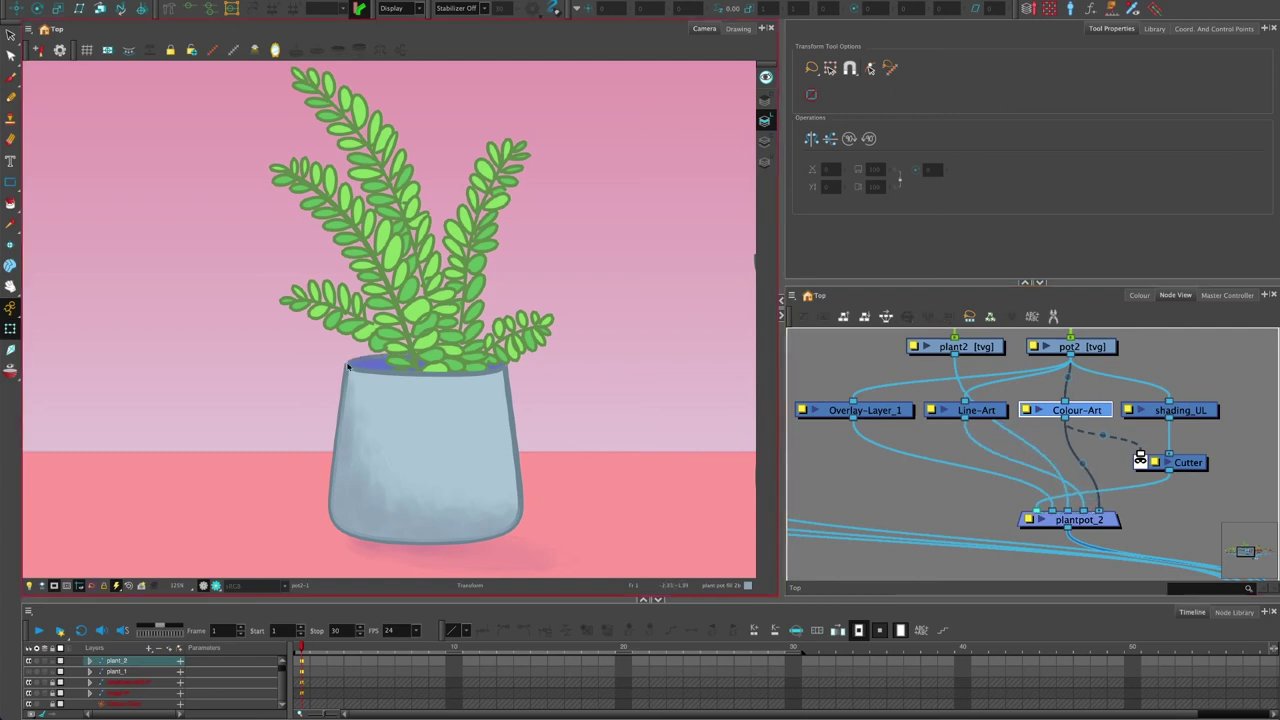
click(856, 479)
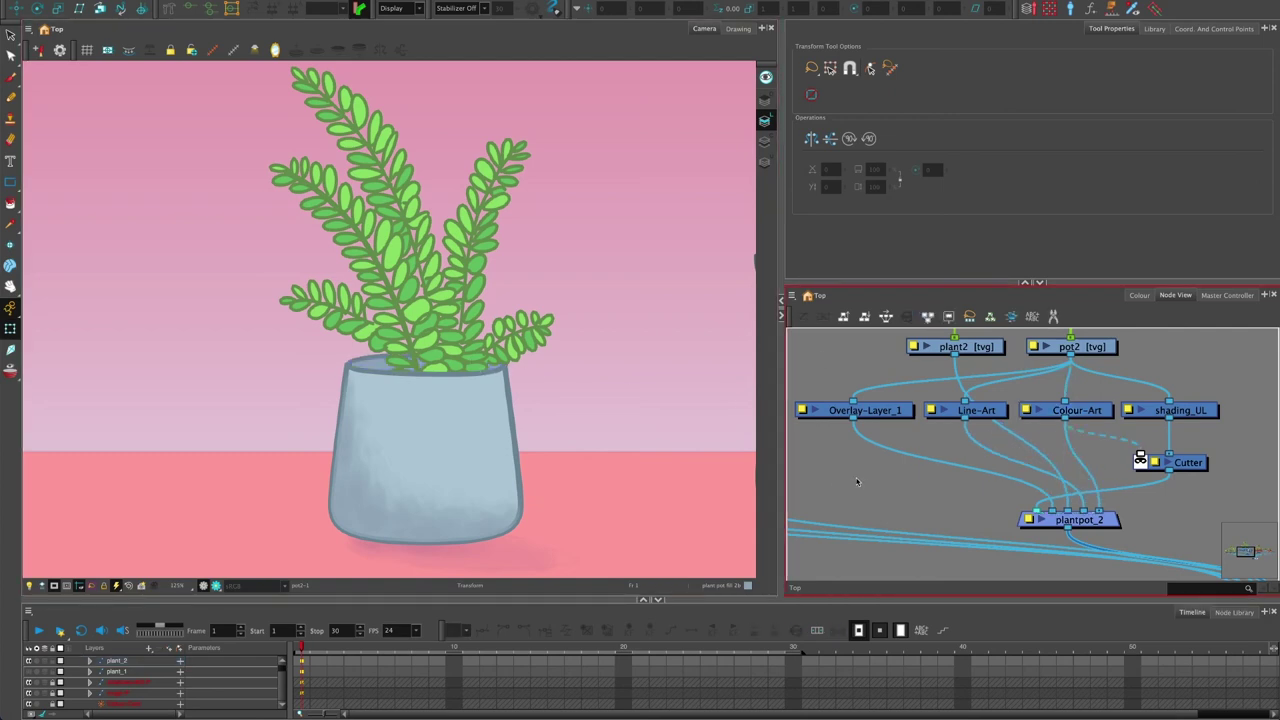
Inspect the masked shading on the composited pot and the rim corners of its line art up close.
click(357, 493)
scroll(330, 460, up, 4)
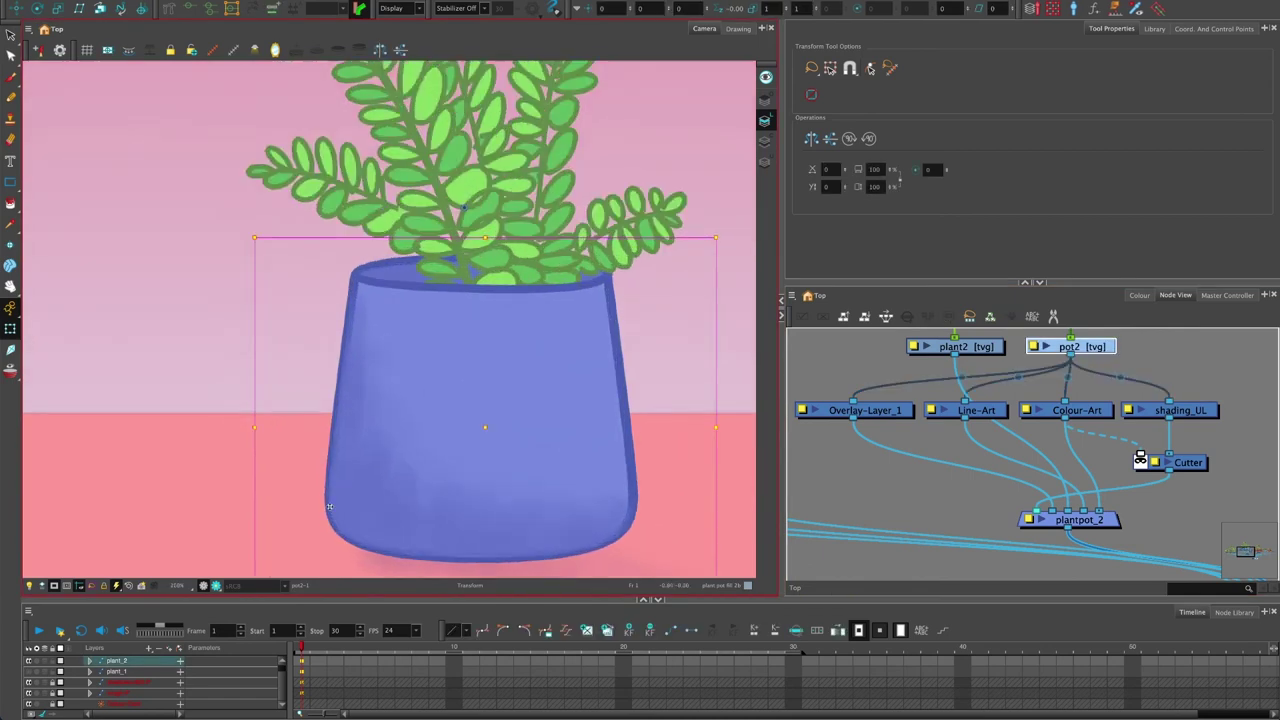
click(248, 325)
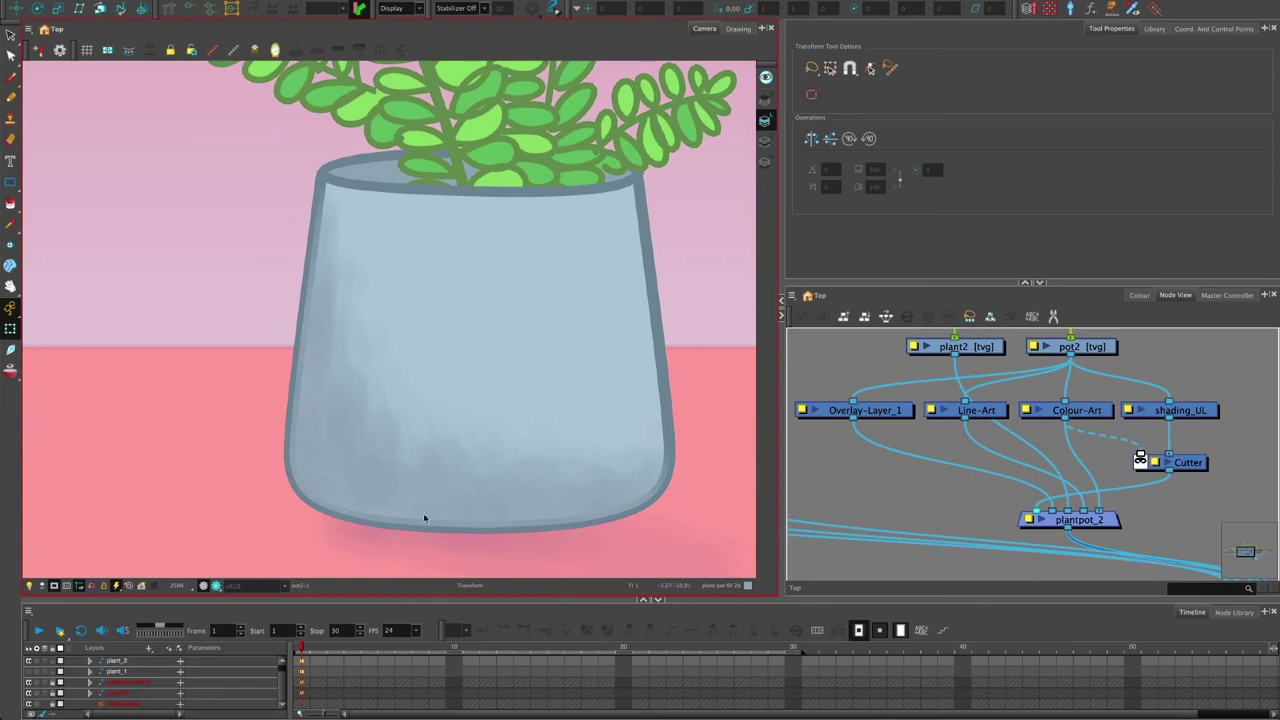
scroll(900, 495, down, 3)
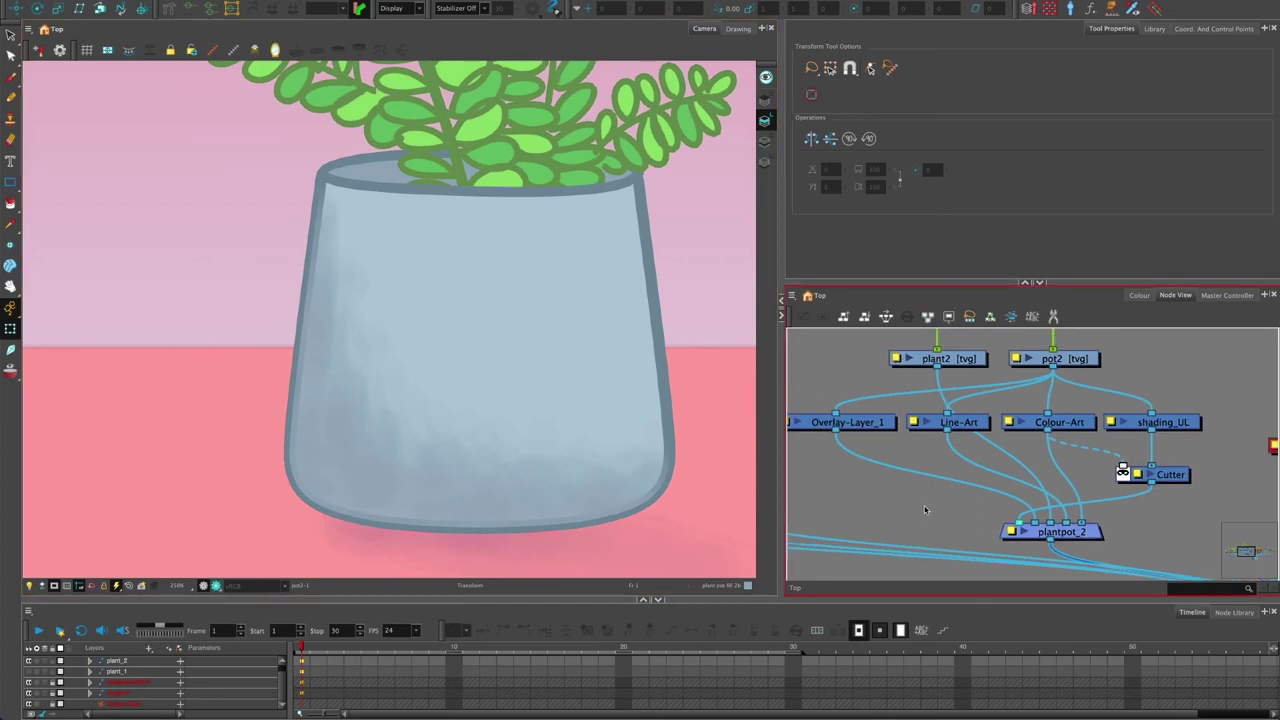
click(738, 28)
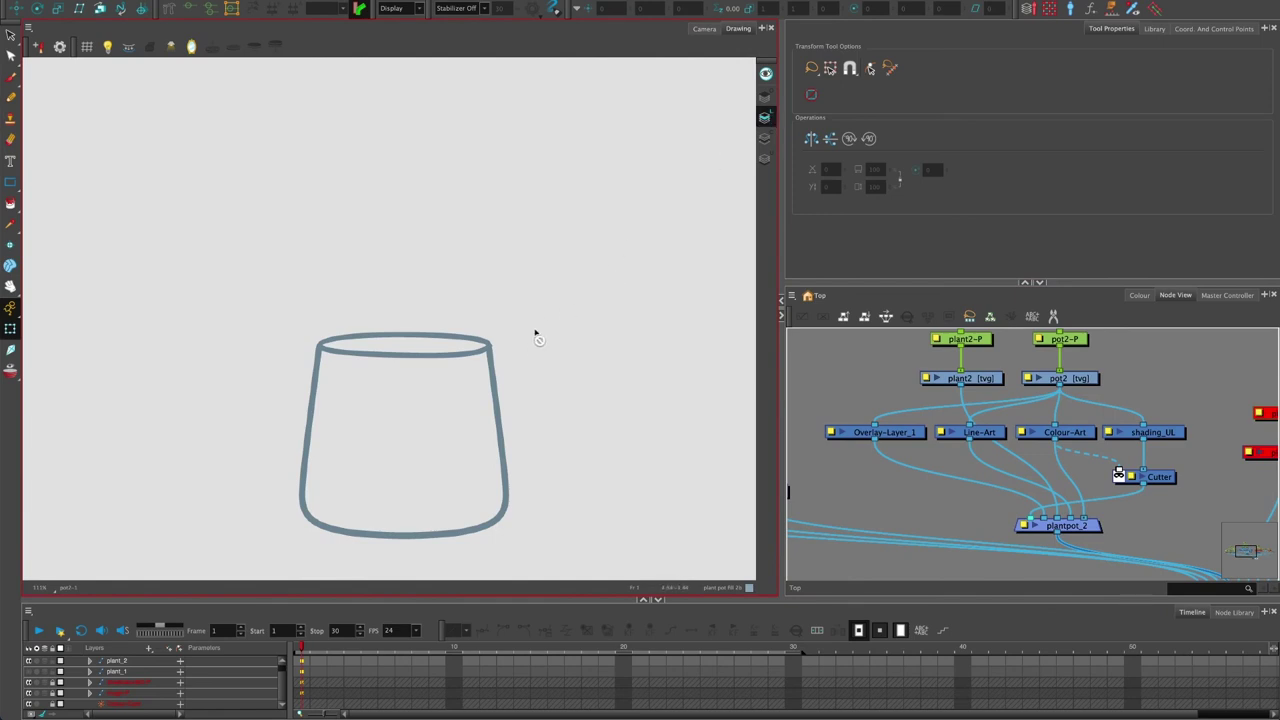
scroll(402, 445, up, 1)
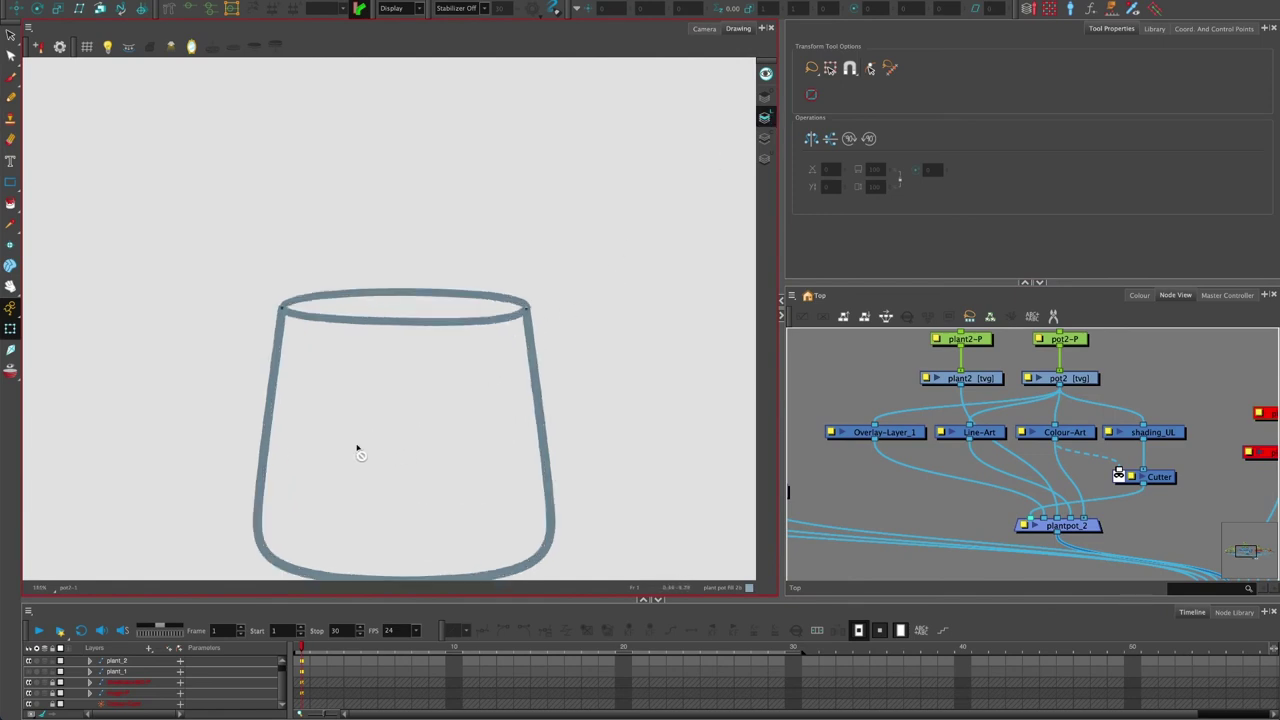
scroll(263, 309, up, 3)
scroll(300, 284, up, 3)
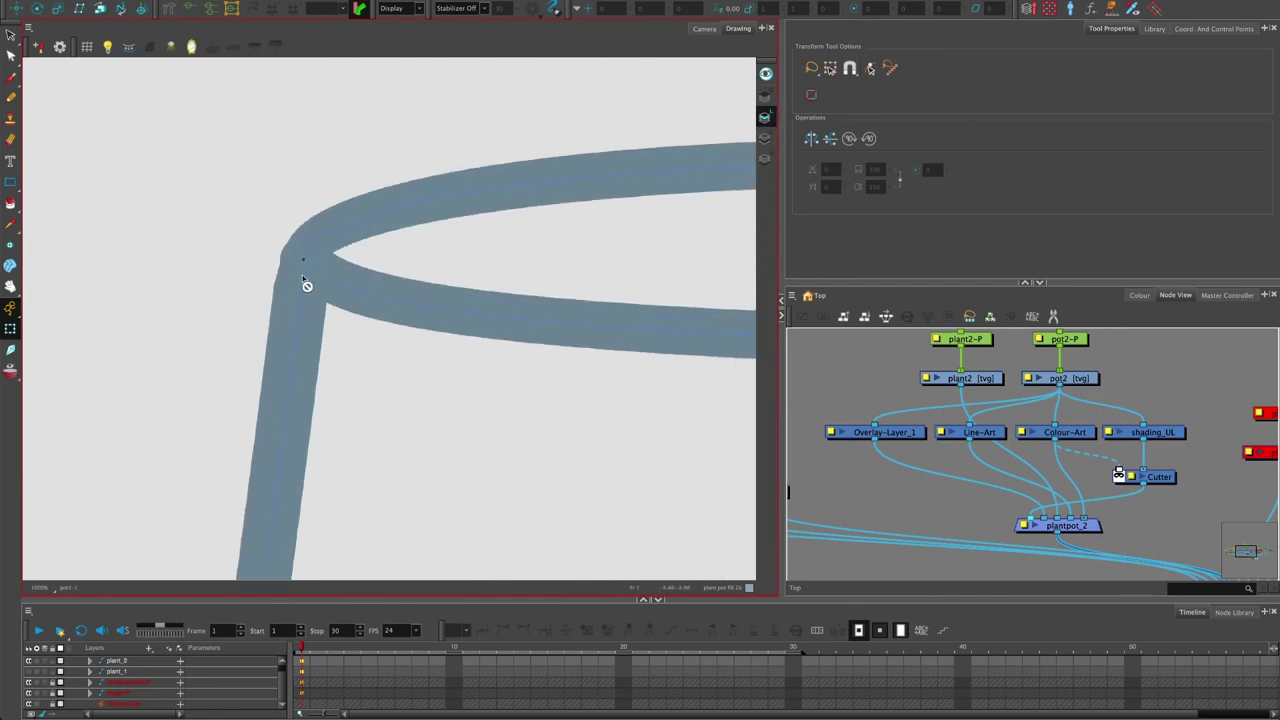
scroll(279, 450, down, 1)
scroll(280, 452, down, 3)
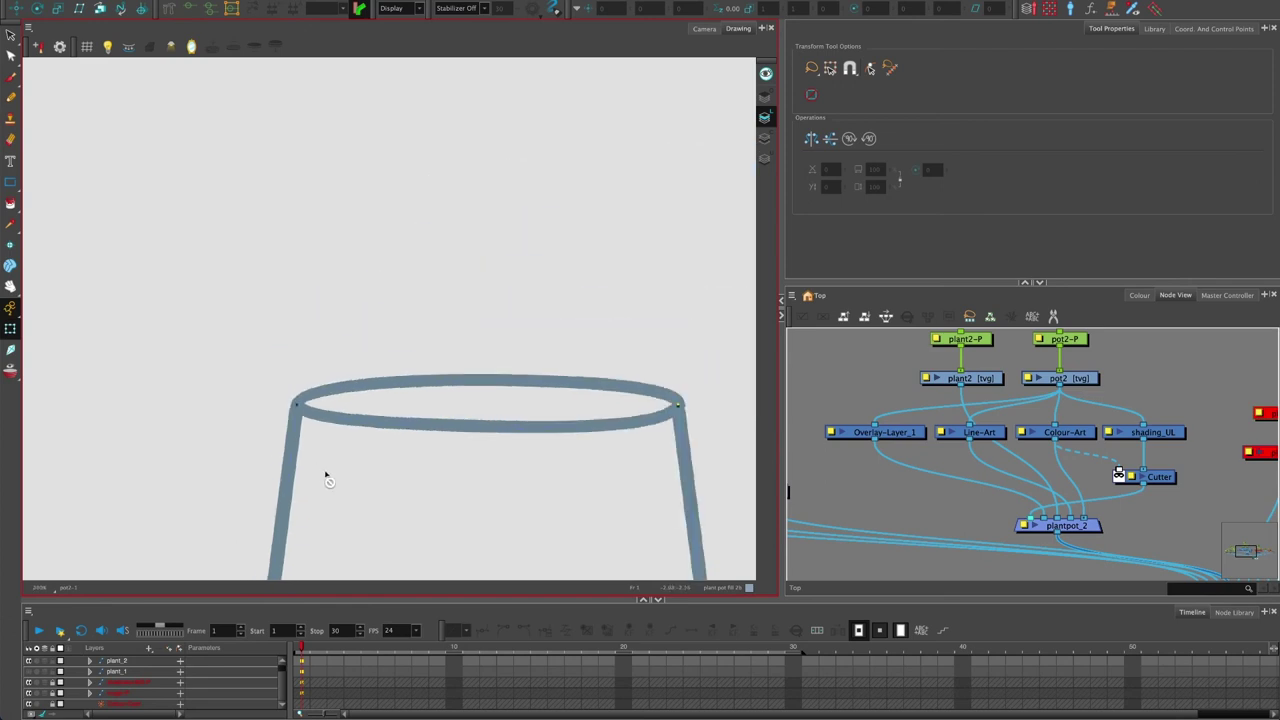
mouse_move(328, 478)
mouse_down()
mouse_move(311, 278)
mouse_move(282, 198)
mouse_move(286, 248)
mouse_up()
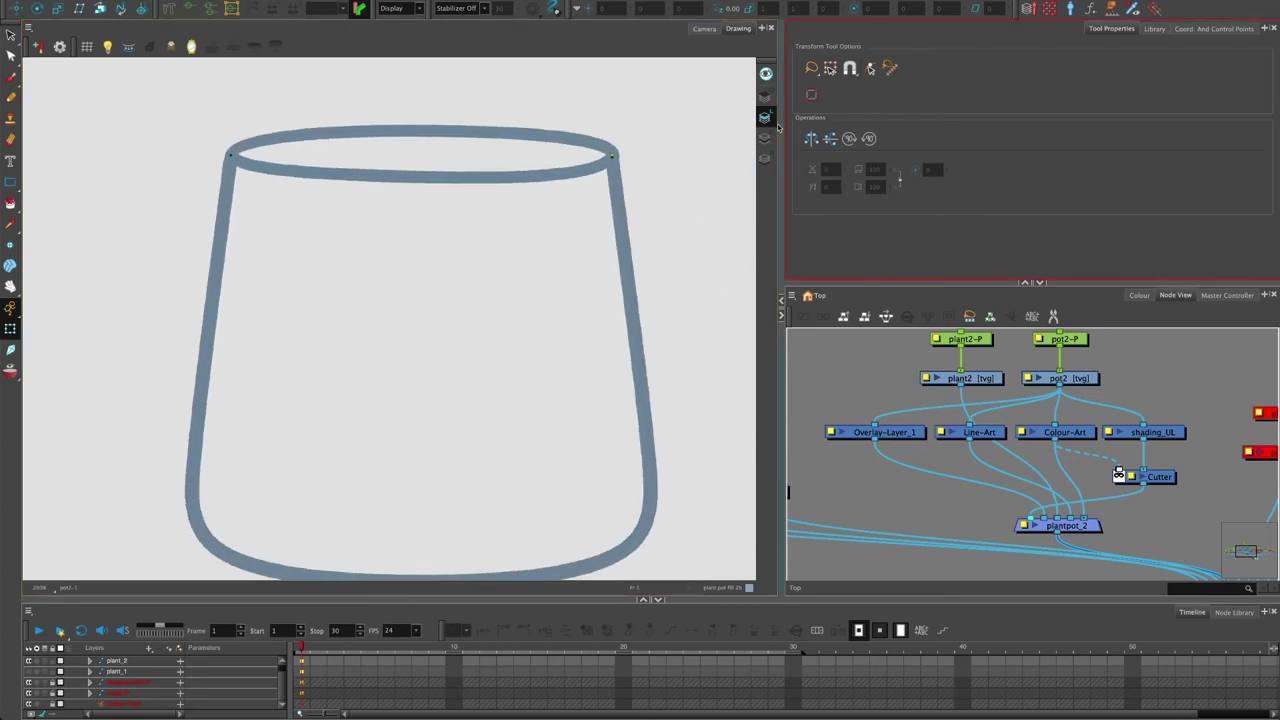
Compare the pot's line, colour and overlay art layers, especially around the rim, and return to the composited scene.
click(765, 137)
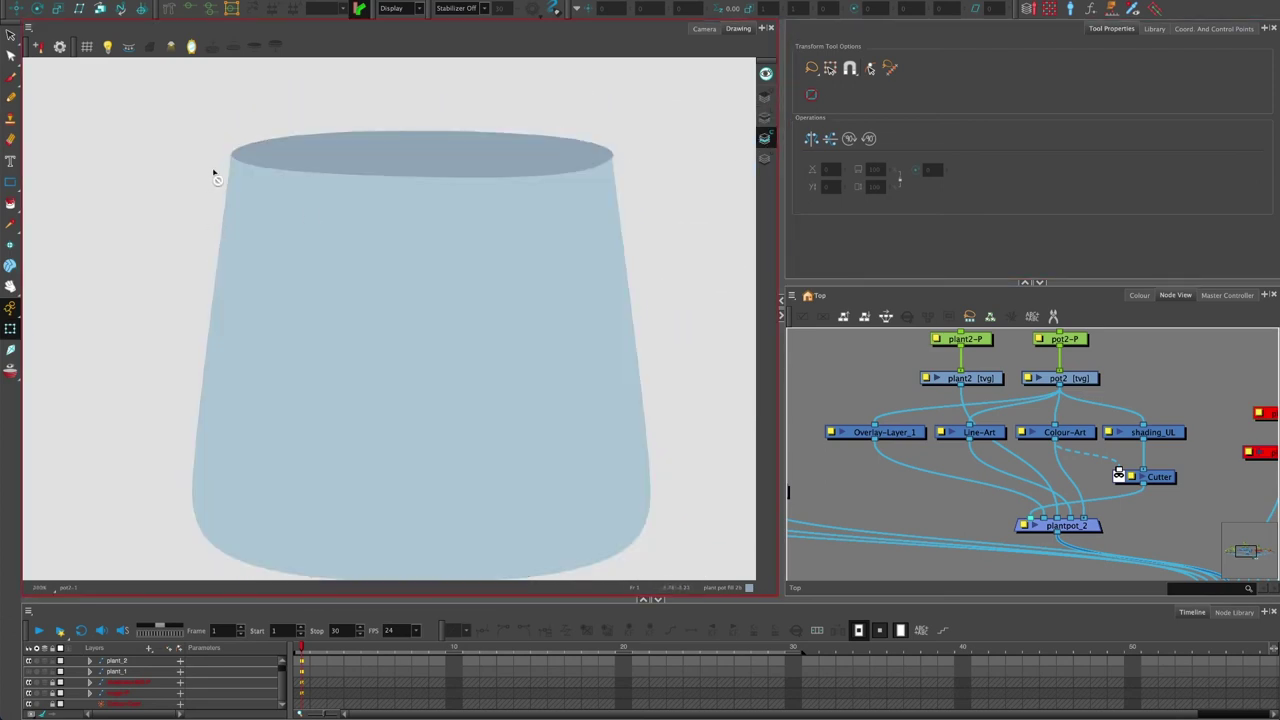
click(765, 118)
click(765, 137)
click(765, 118)
click(765, 137)
click(765, 118)
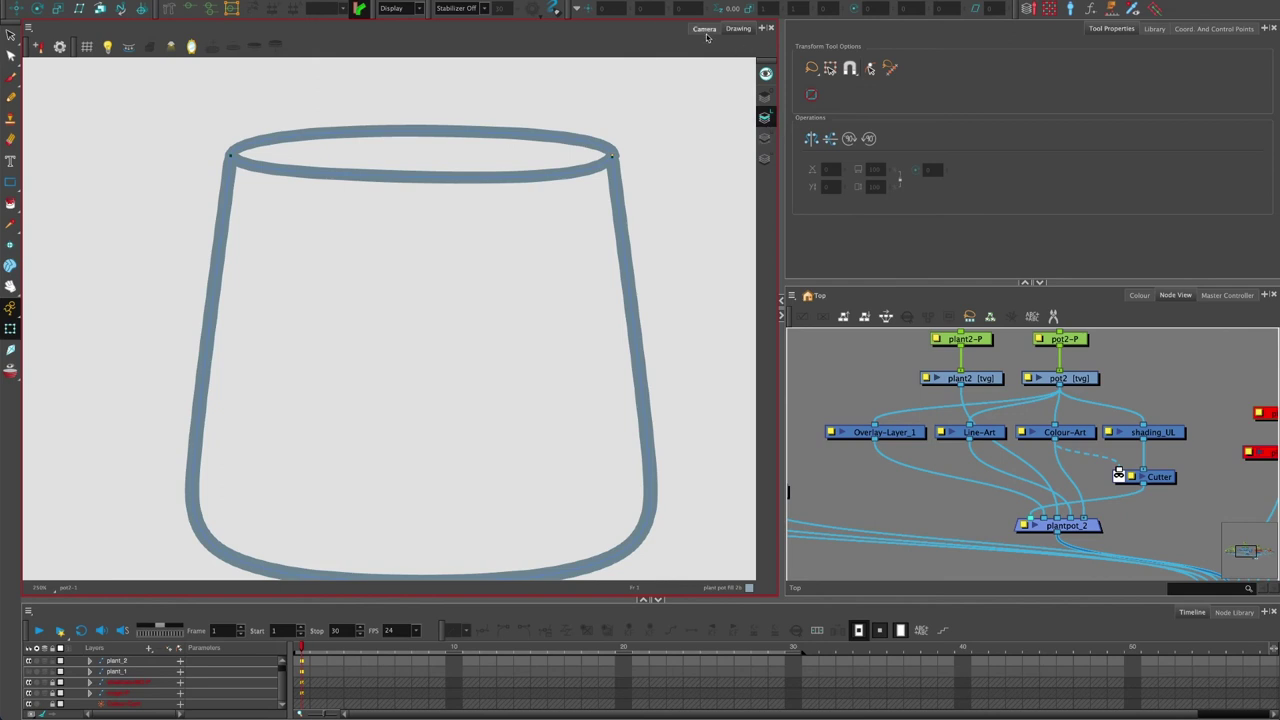
click(766, 98)
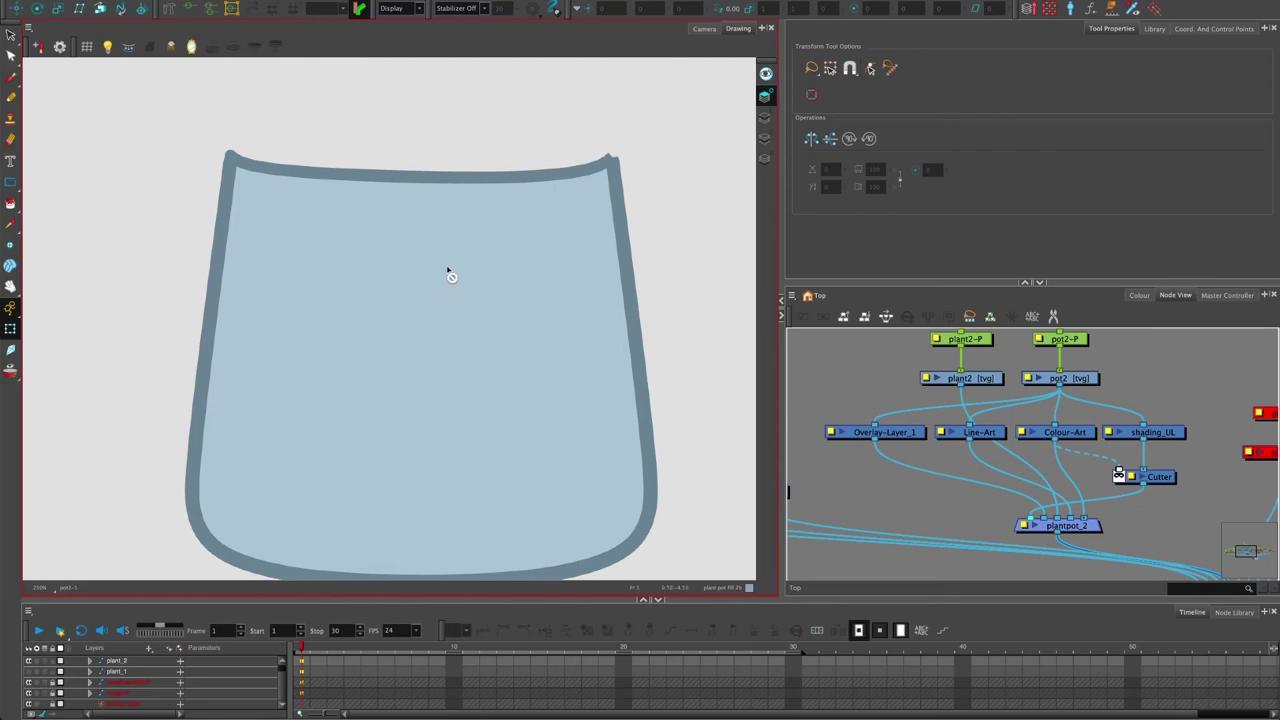
click(704, 28)
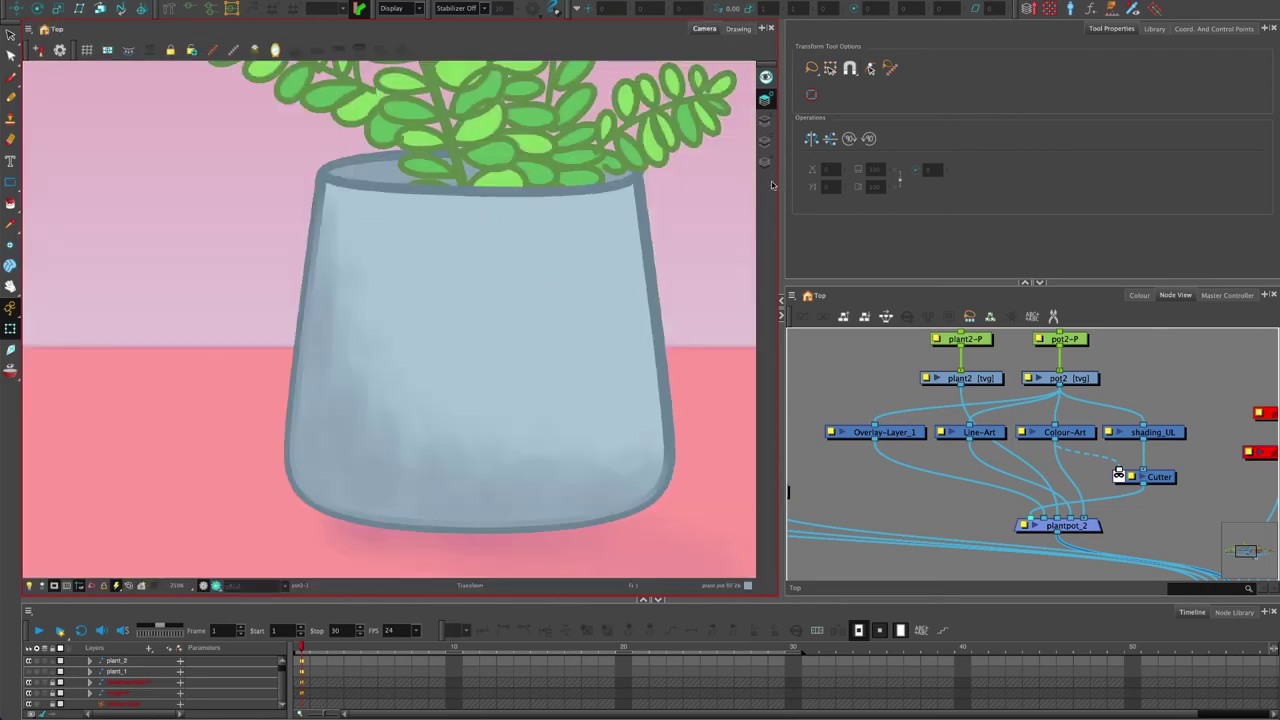
Try connecting a second cable from Line-Art to the front of plantpot_2.
click(947, 482)
drag(972, 442, 1045, 518)
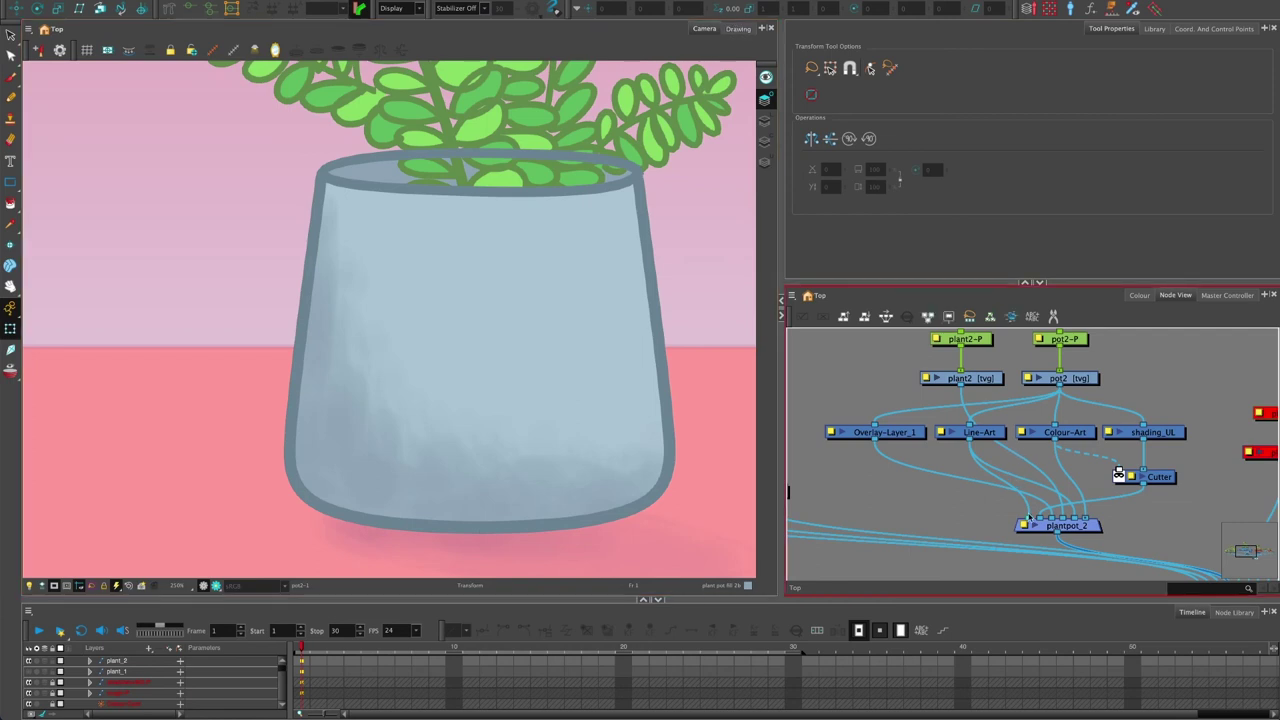
Move the back rim stroke of the pot from the line art layer to the colour art layer, and check the layers.
click(740, 30)
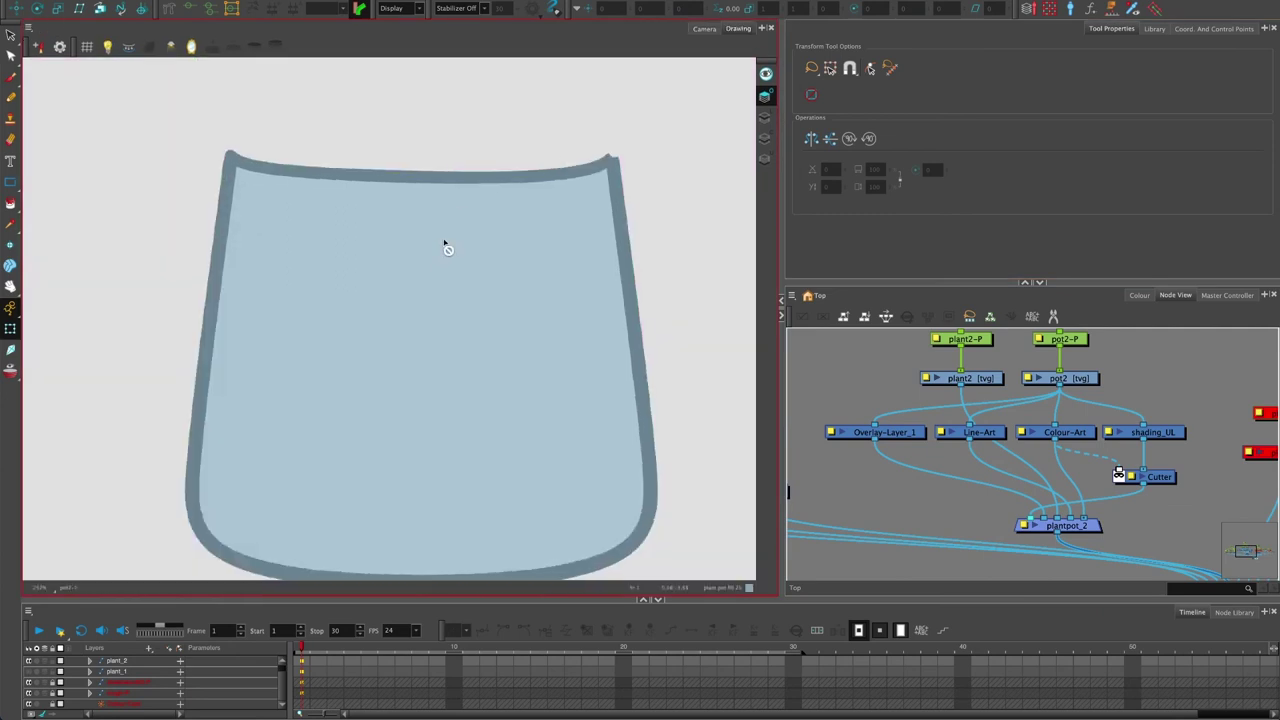
click(766, 119)
click(10, 34)
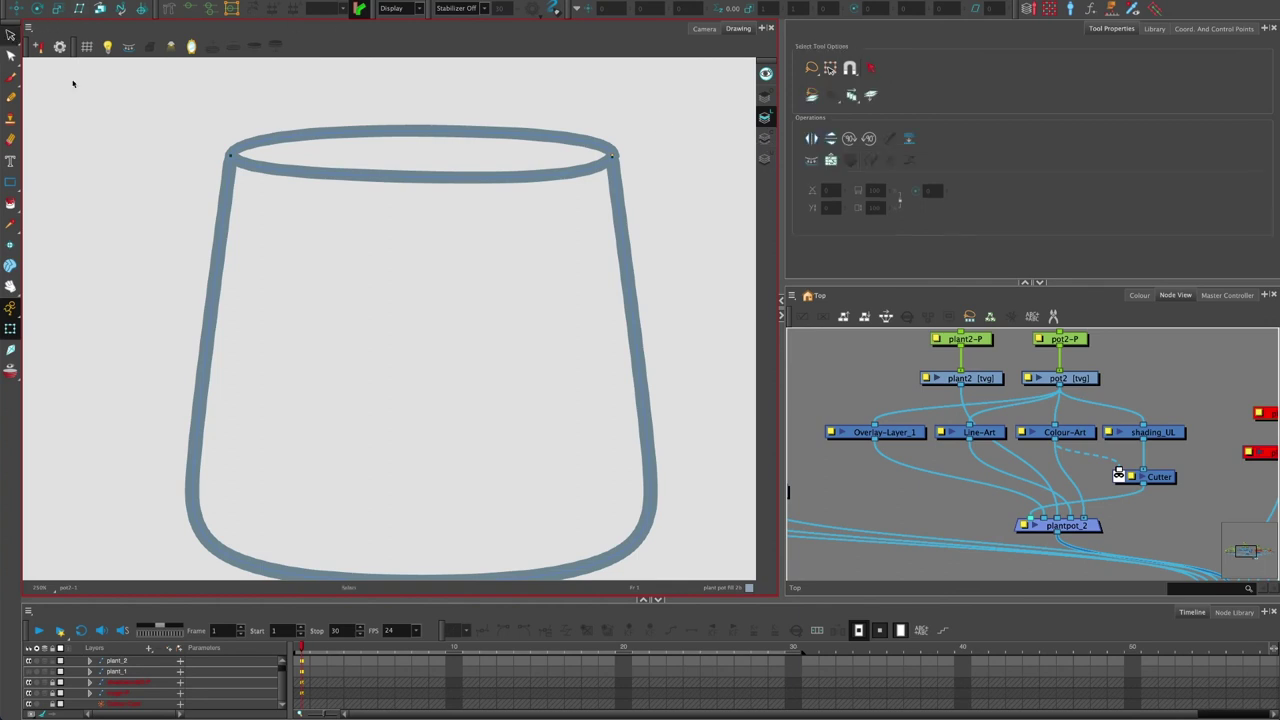
click(337, 139)
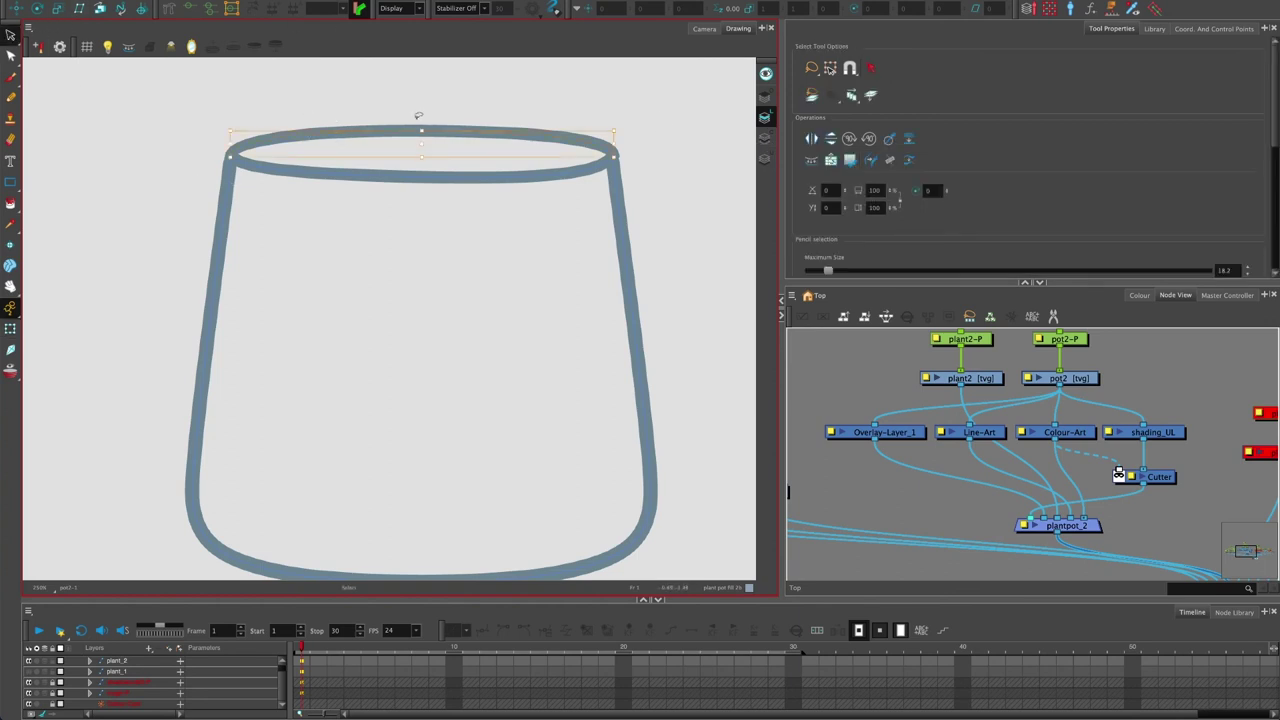
key(Delete)
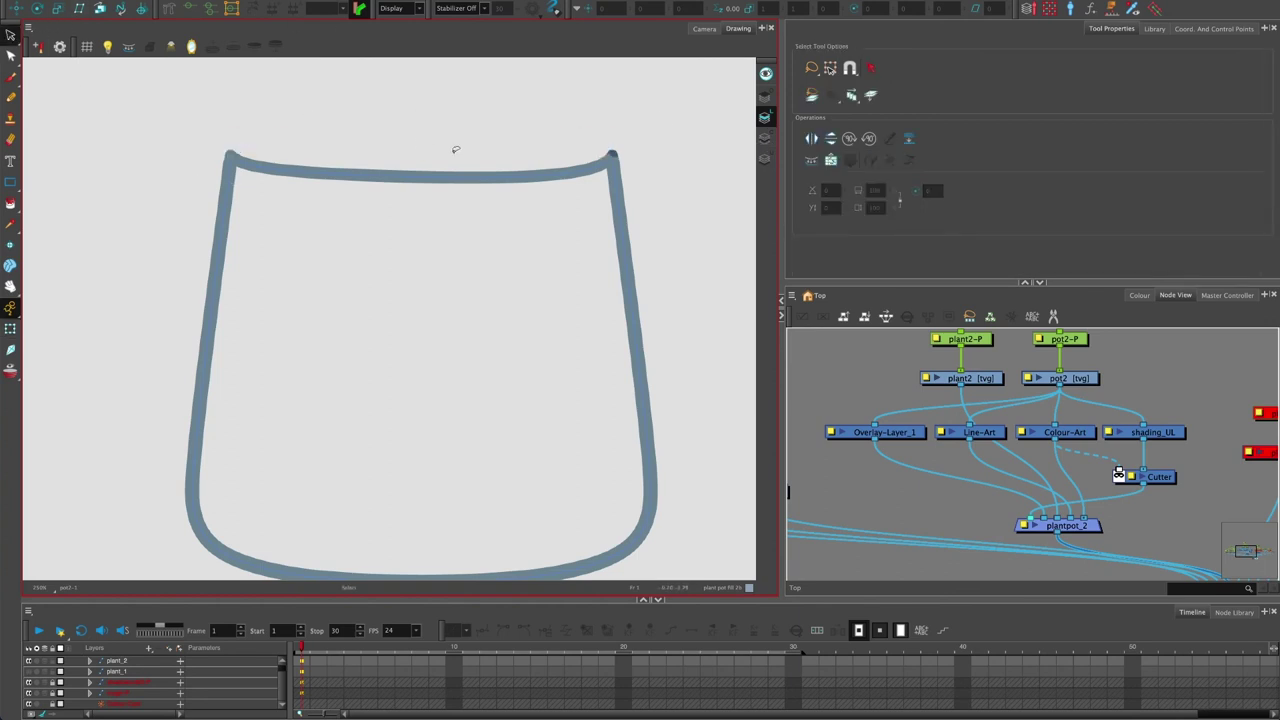
click(765, 138)
click(392, 126)
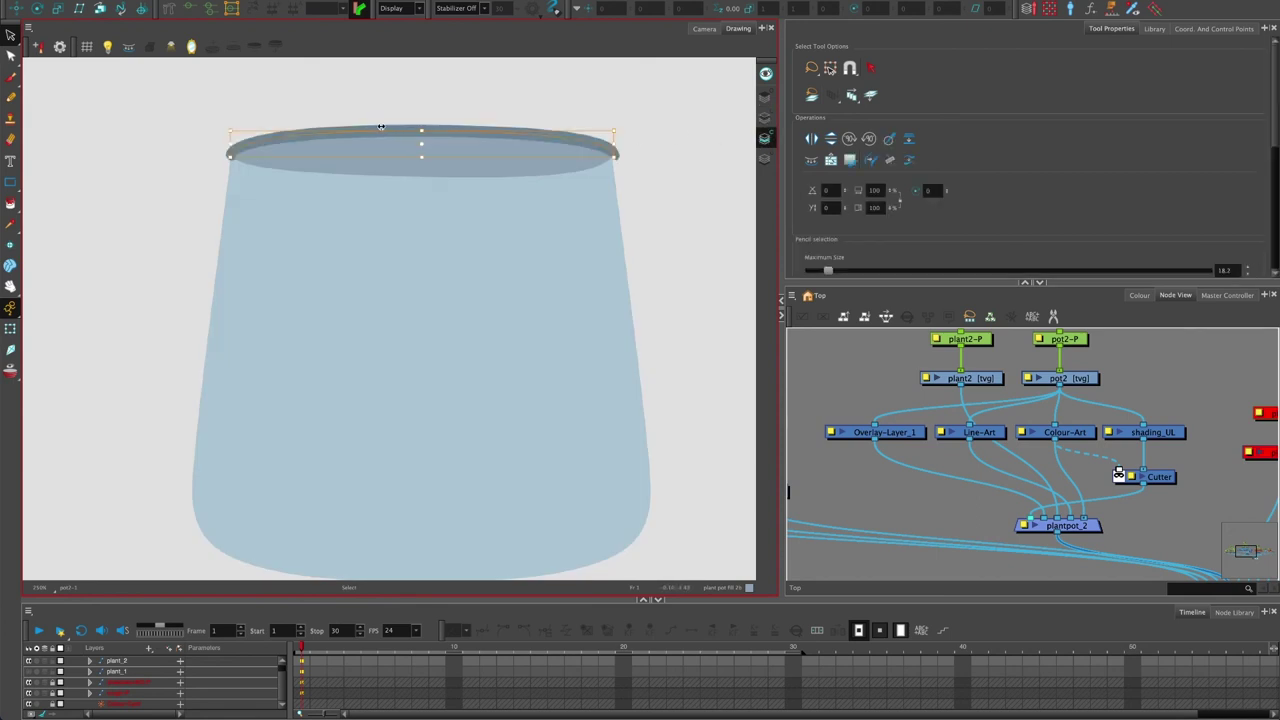
click(764, 116)
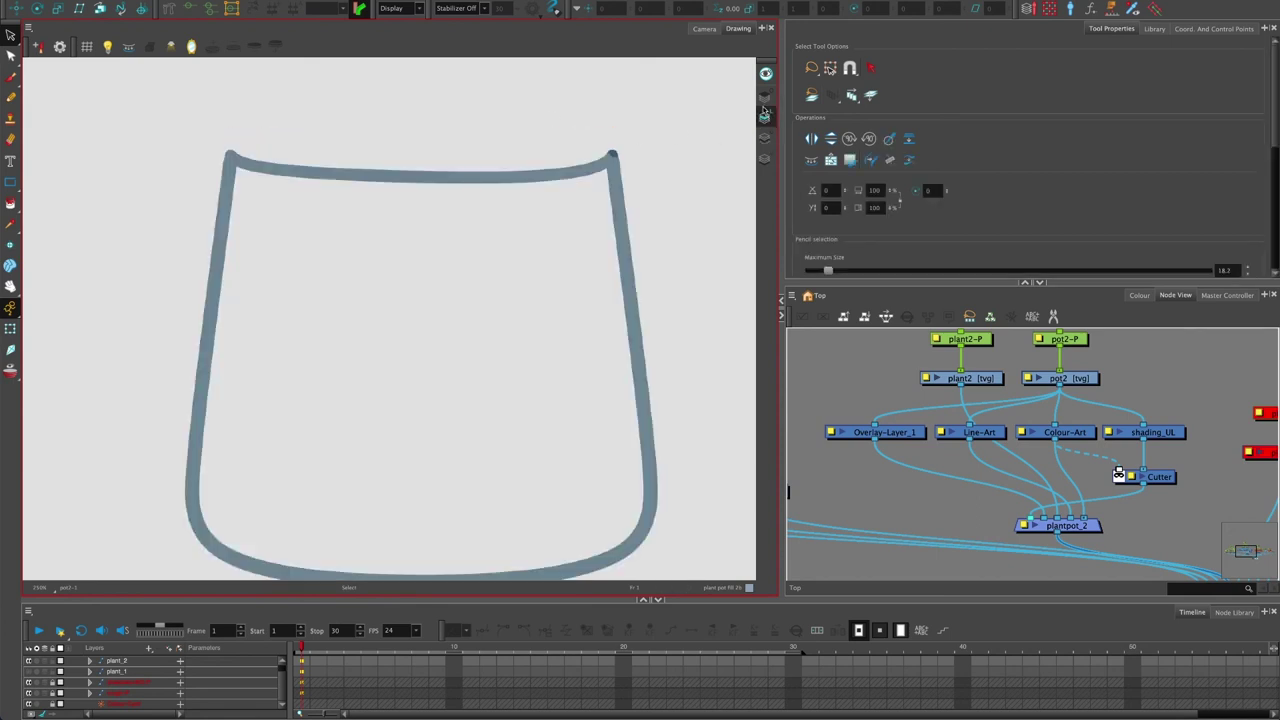
click(766, 97)
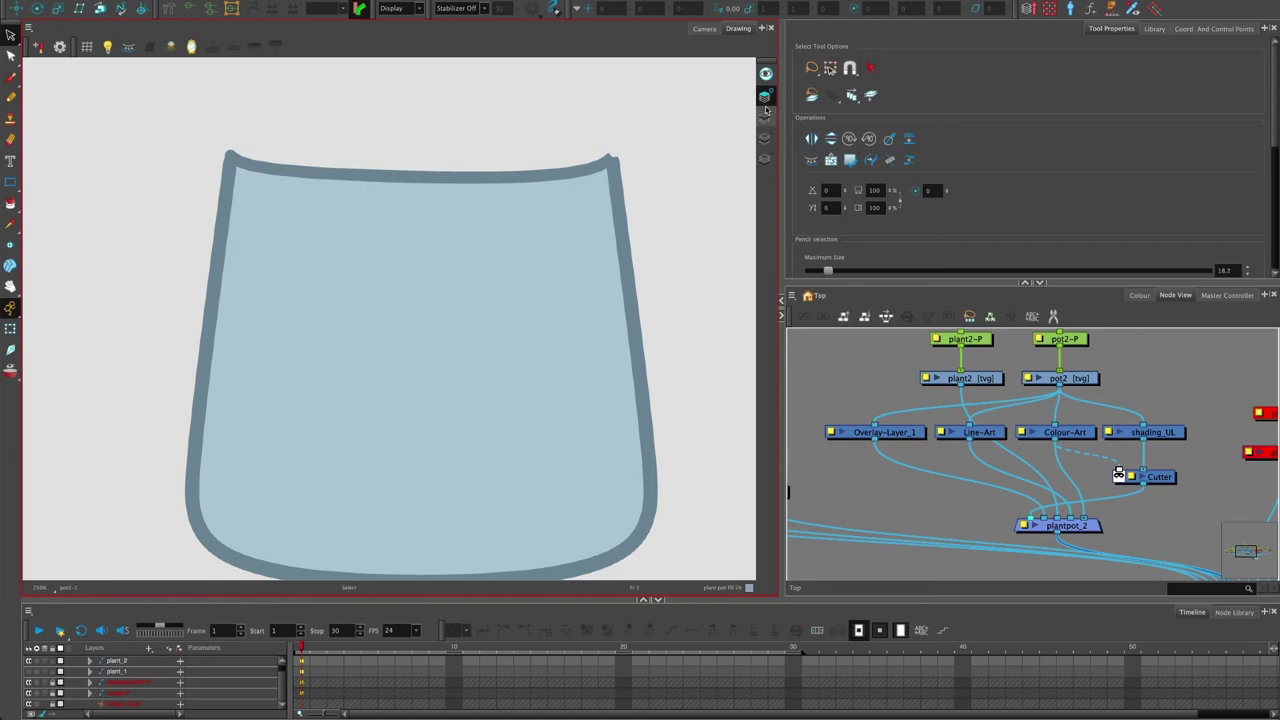
Recolour the small dark stroke at the line art's right rim corner with plant pot line 2, and check it against the overlay.
click(765, 117)
click(766, 138)
click(765, 117)
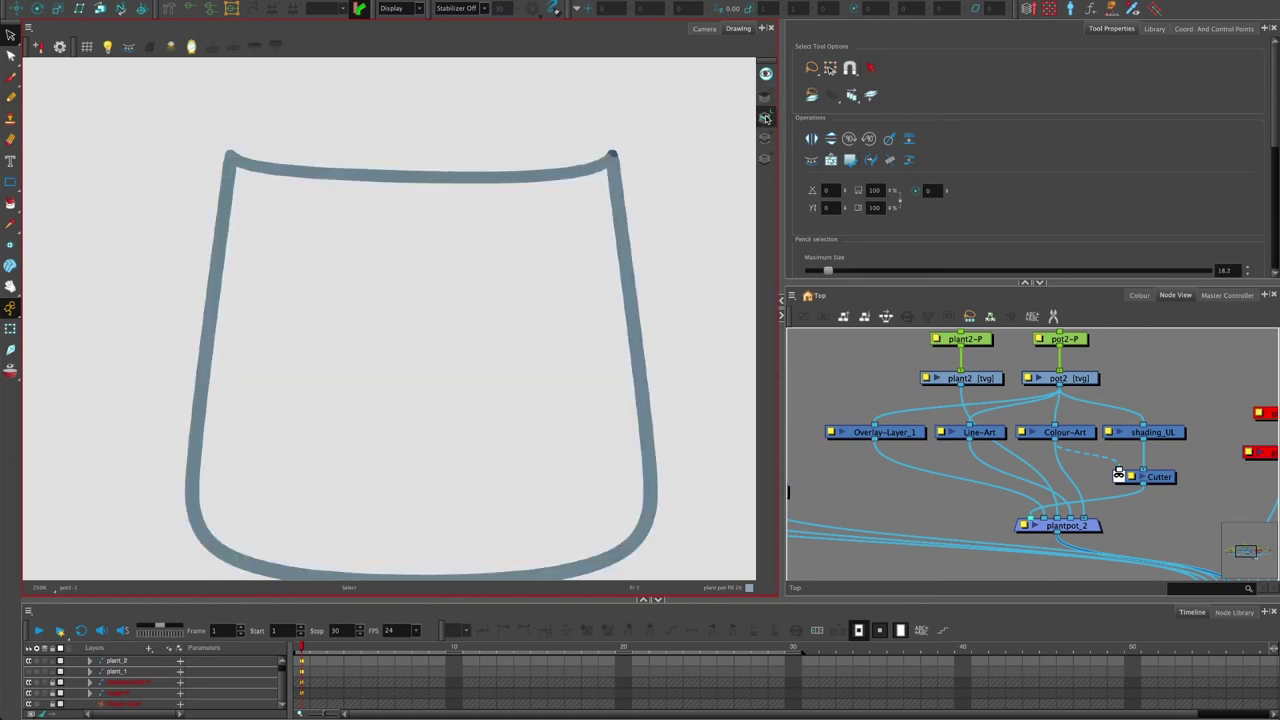
click(611, 155)
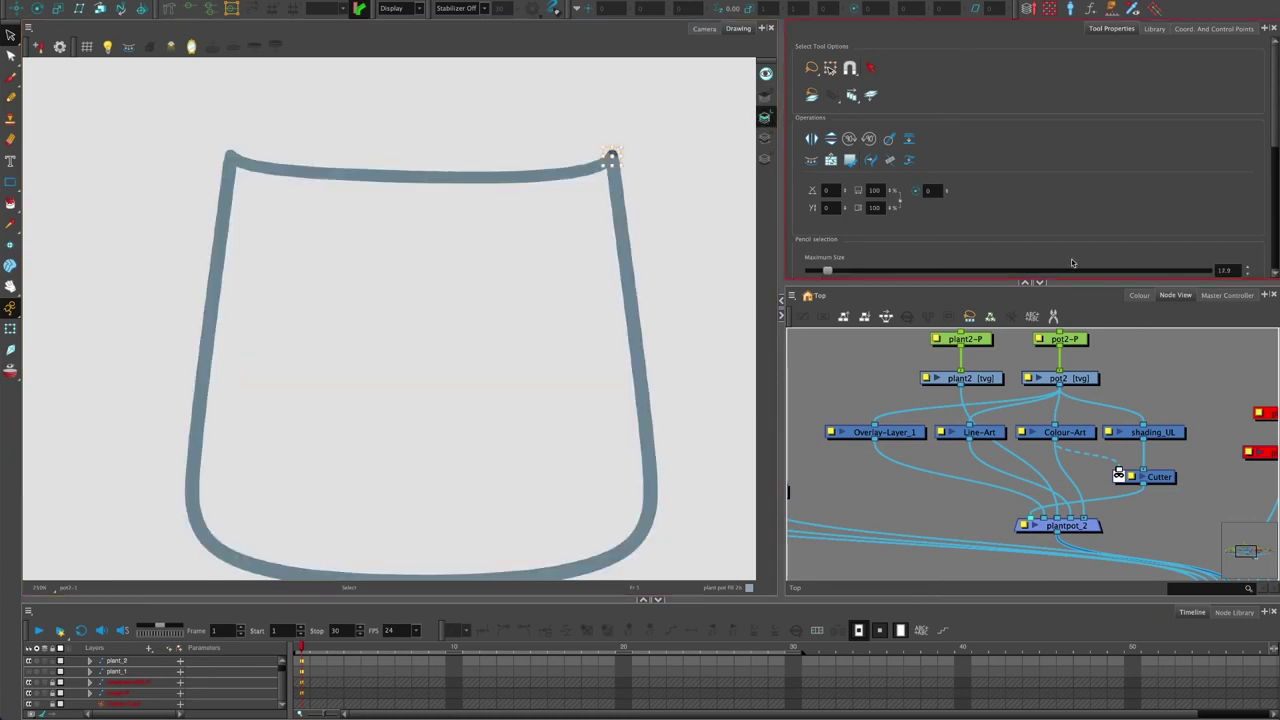
click(1139, 296)
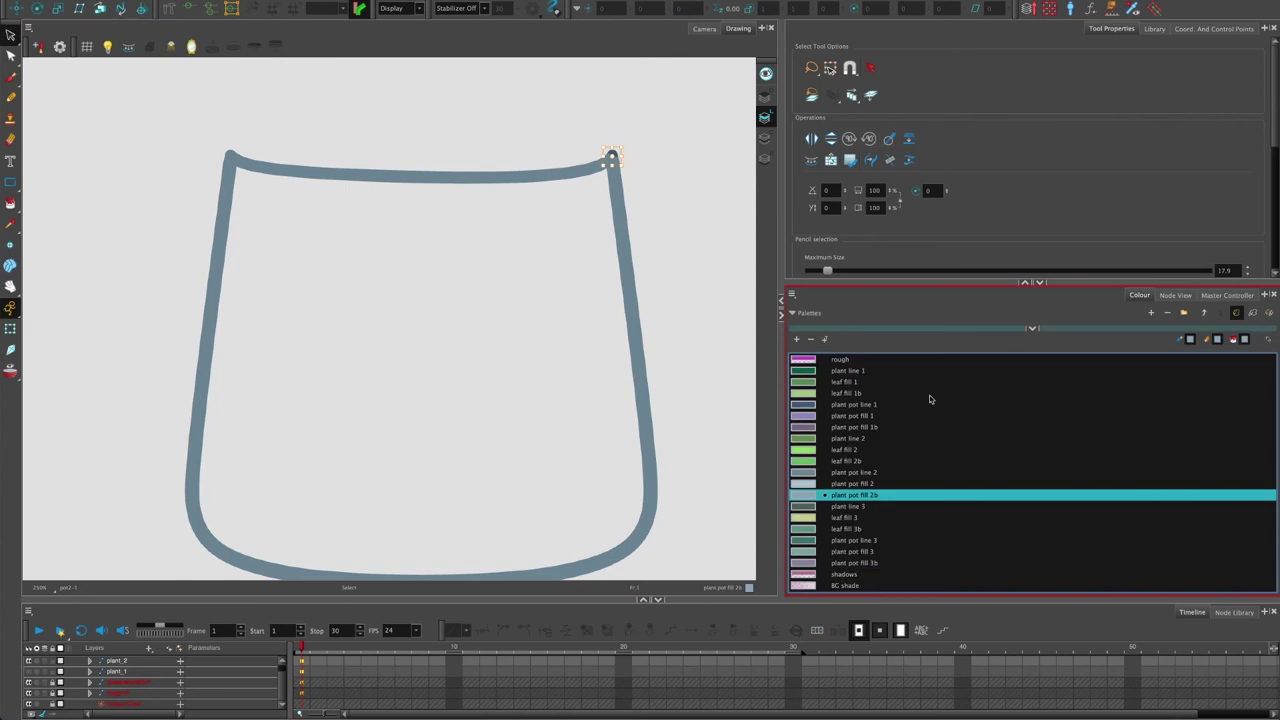
click(810, 472)
click(765, 95)
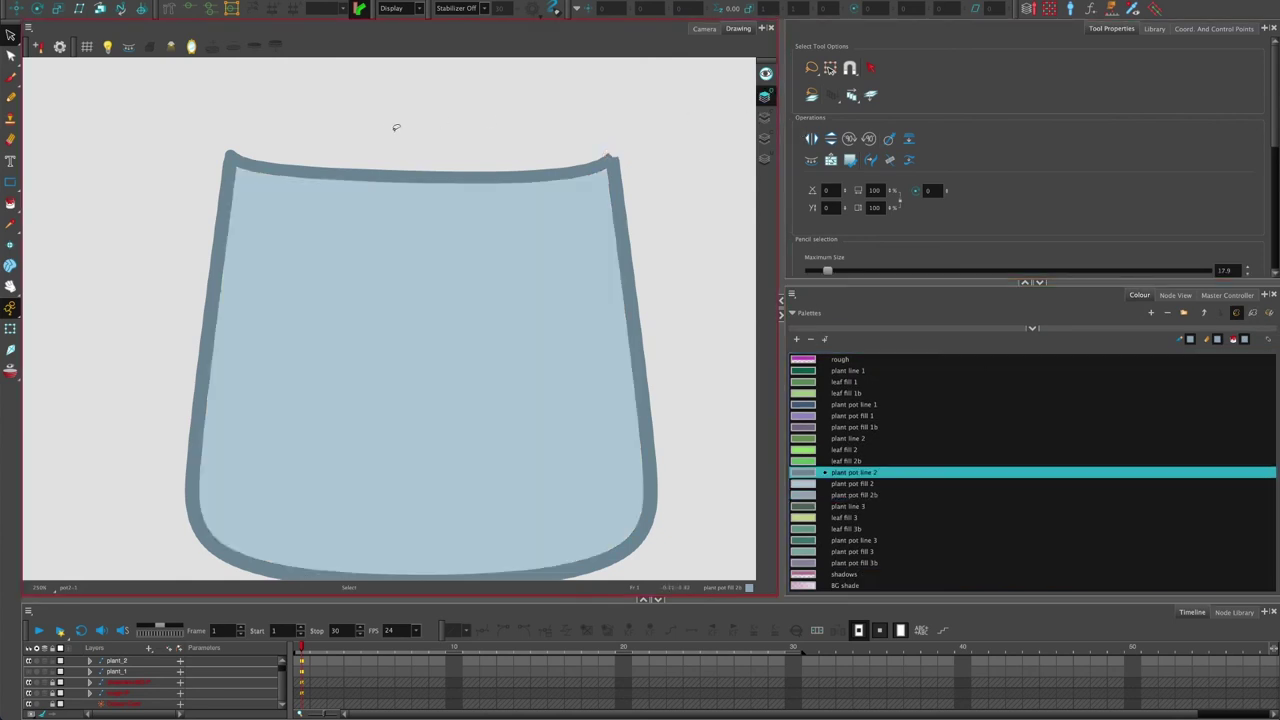
click(765, 117)
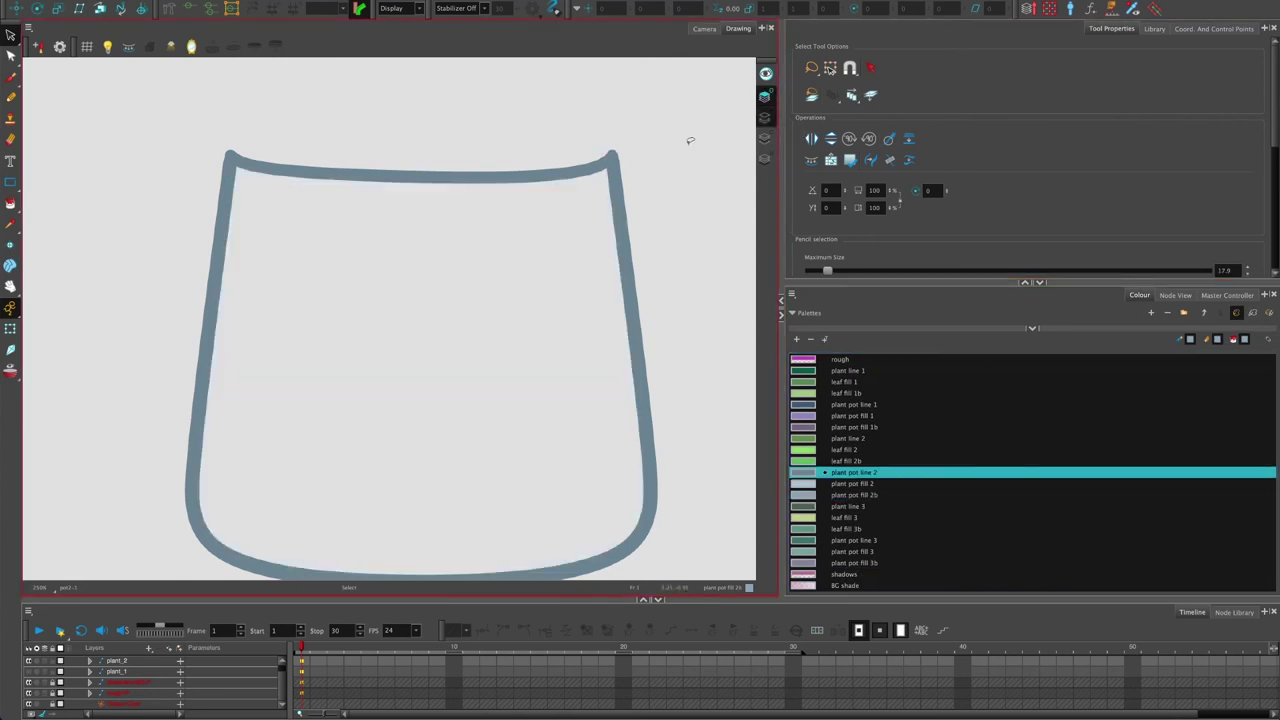
Copy the right rim corner stroke from the line art layer to the overlay layer, and return to the composited scene.
click(612, 148)
click(765, 138)
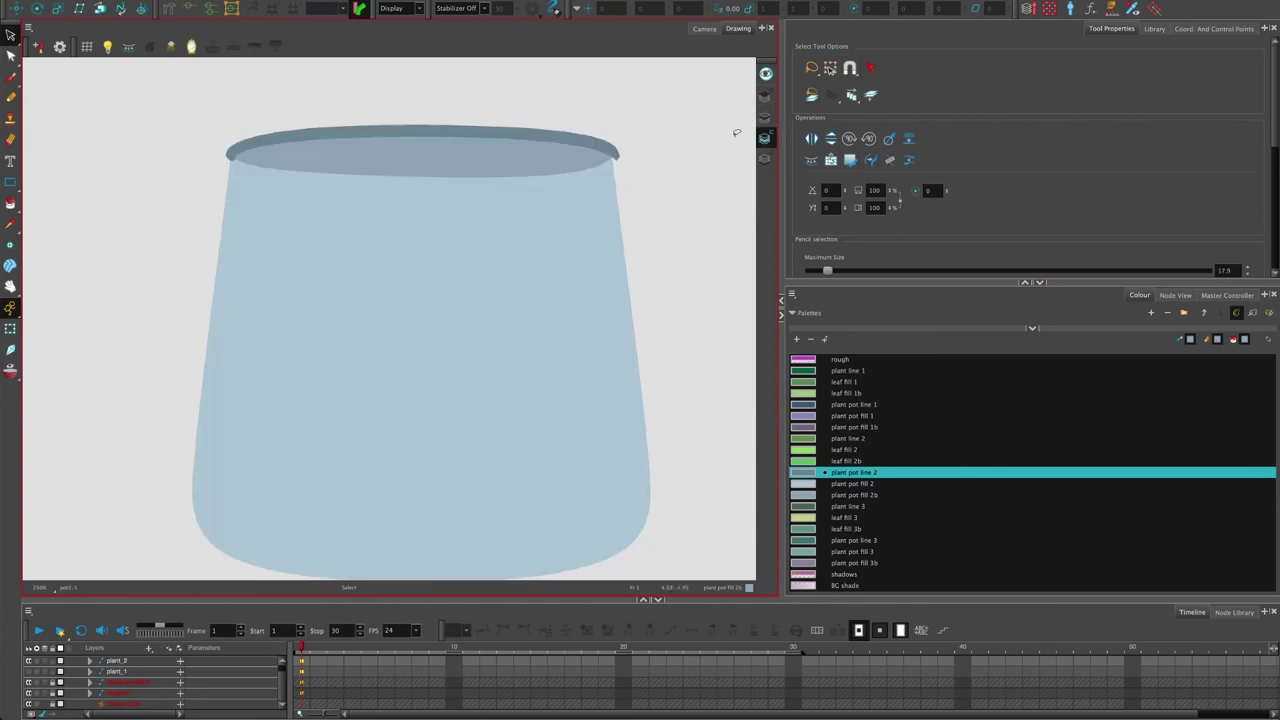
click(764, 97)
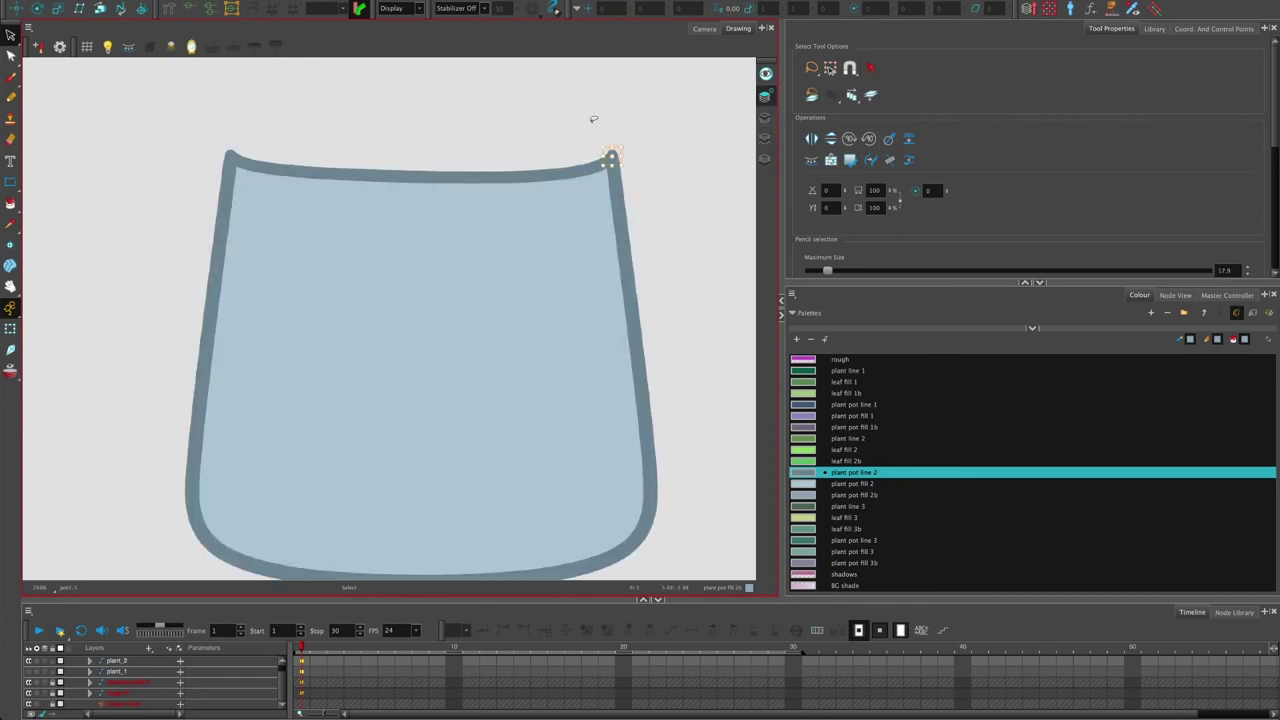
click(729, 94)
click(766, 118)
click(705, 29)
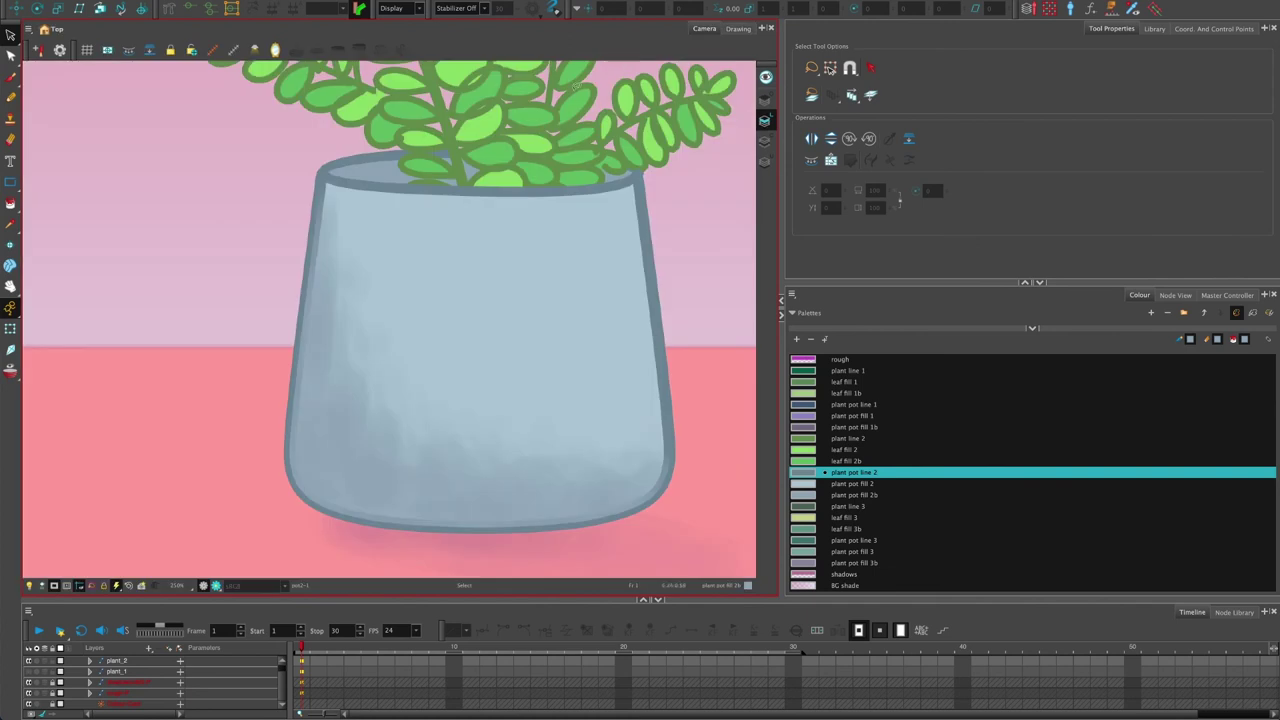
Select the blue-grey pot, examine its overlay, line art and colour art layers in the Drawing view, and return to the Camera view.
drag(286, 216, 247, 235)
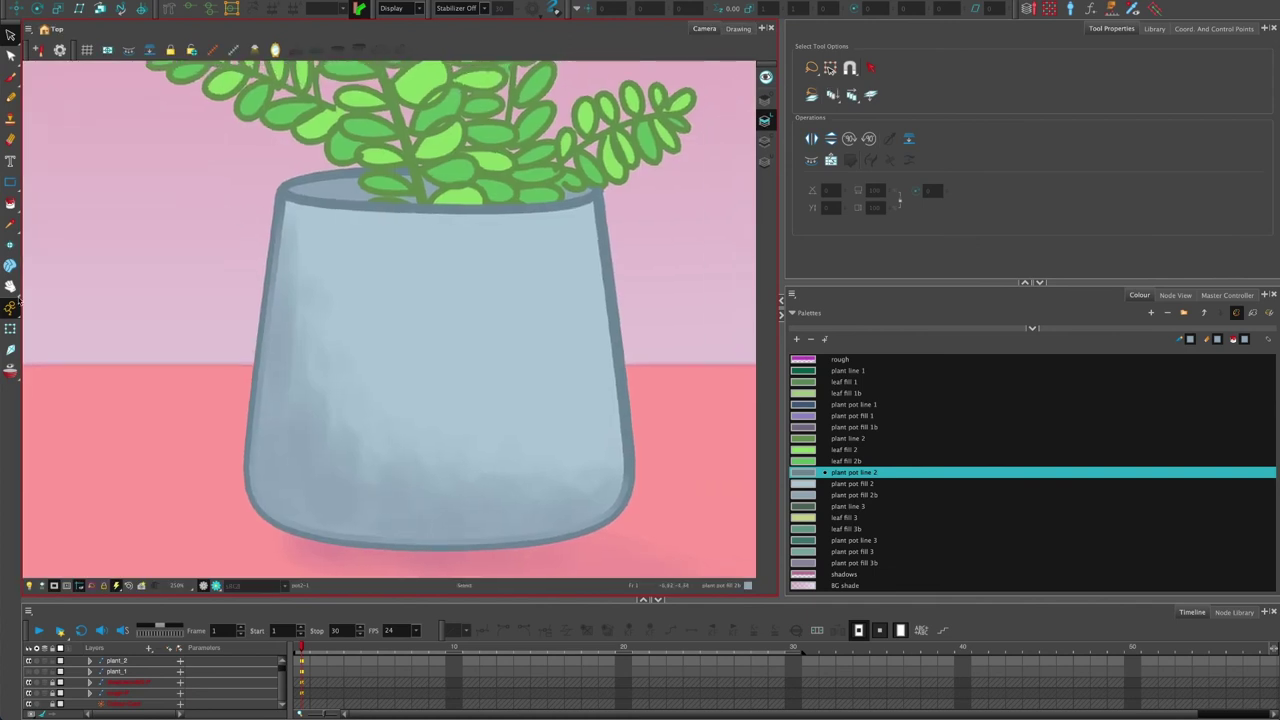
click(10, 328)
click(456, 178)
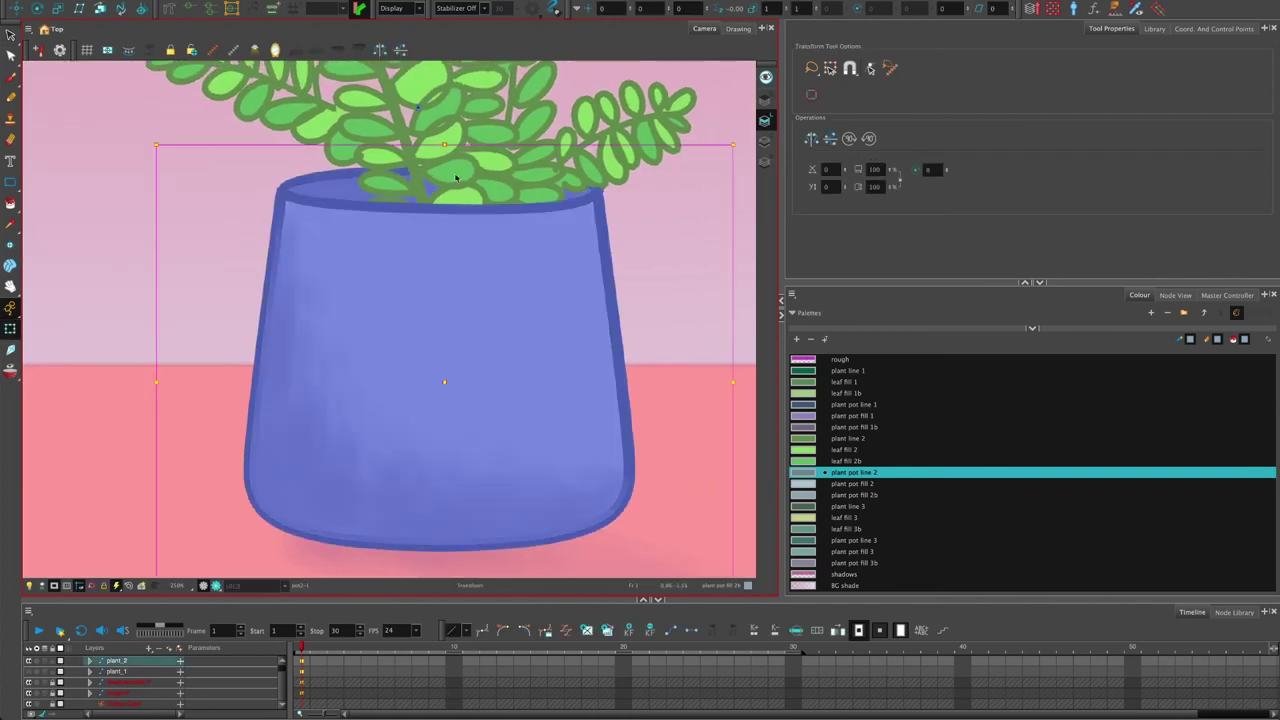
click(765, 141)
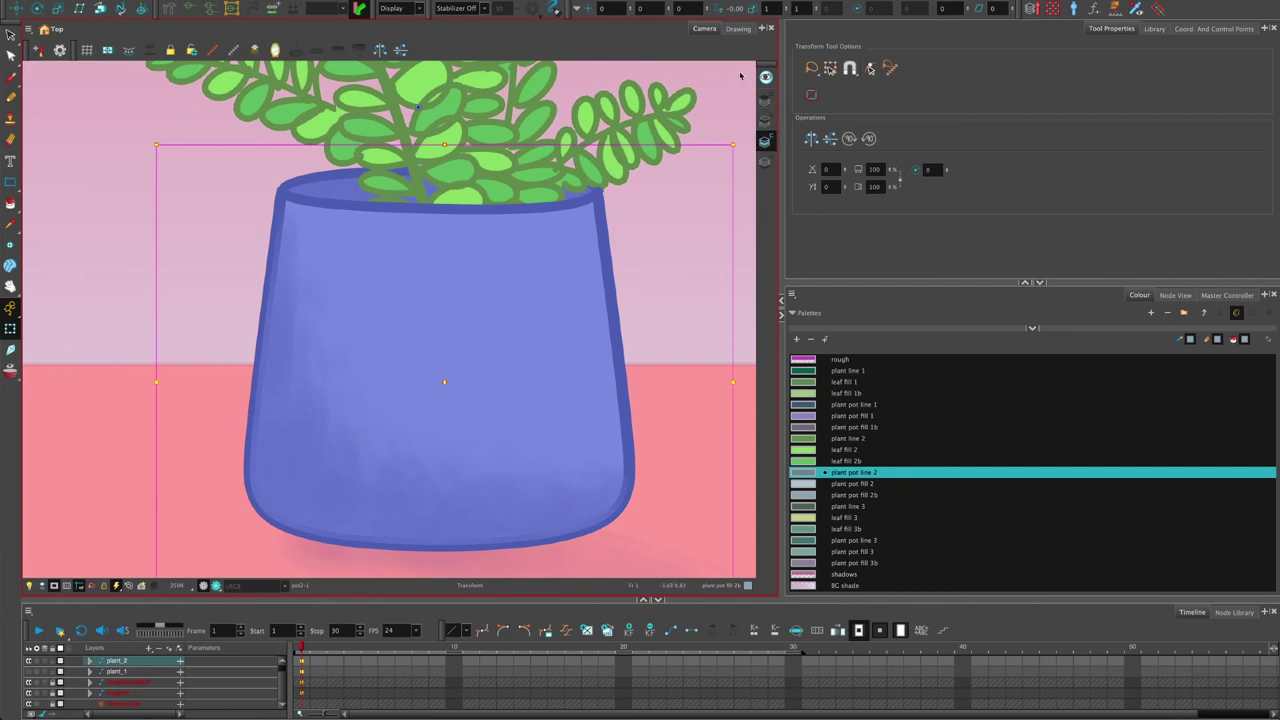
click(737, 30)
click(765, 118)
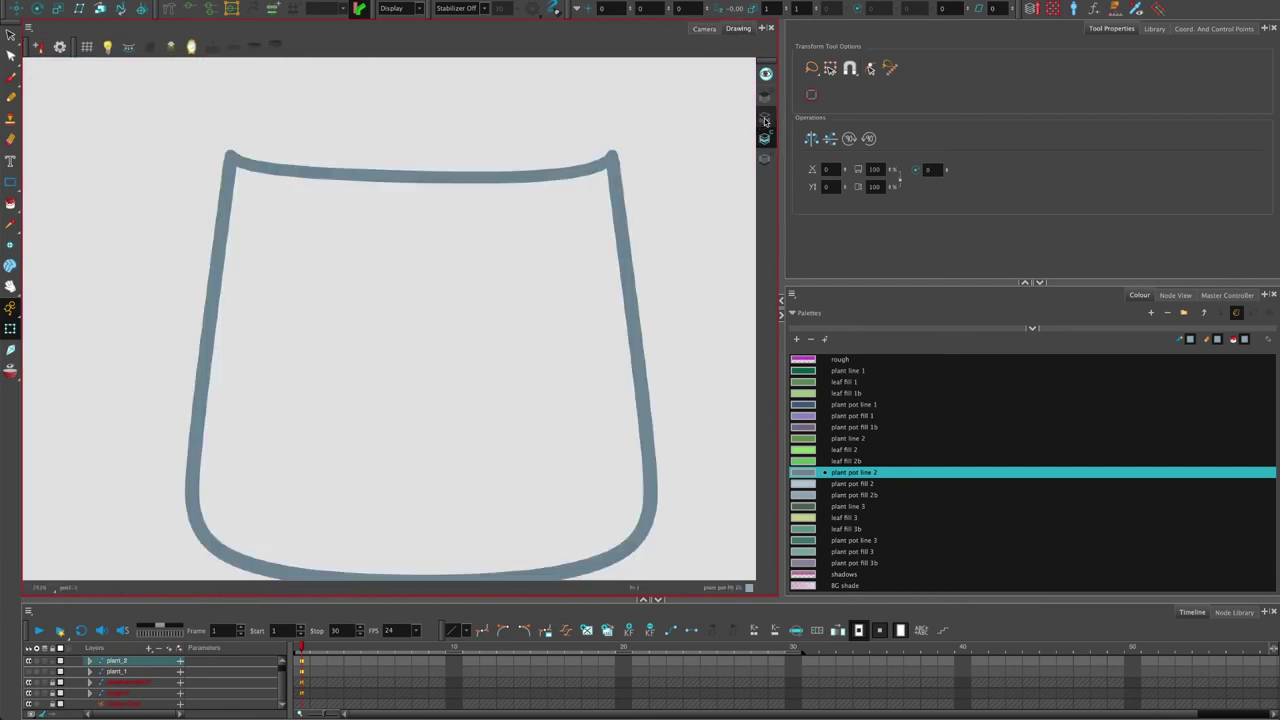
click(765, 139)
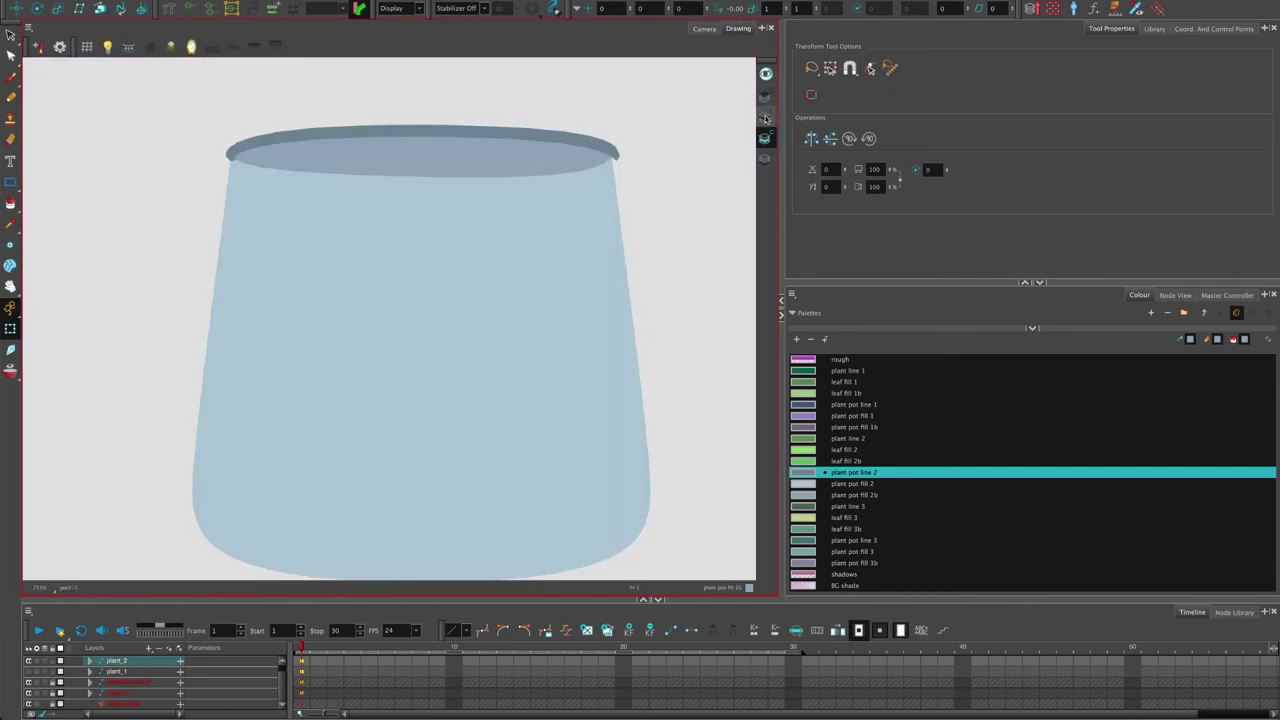
key(l)
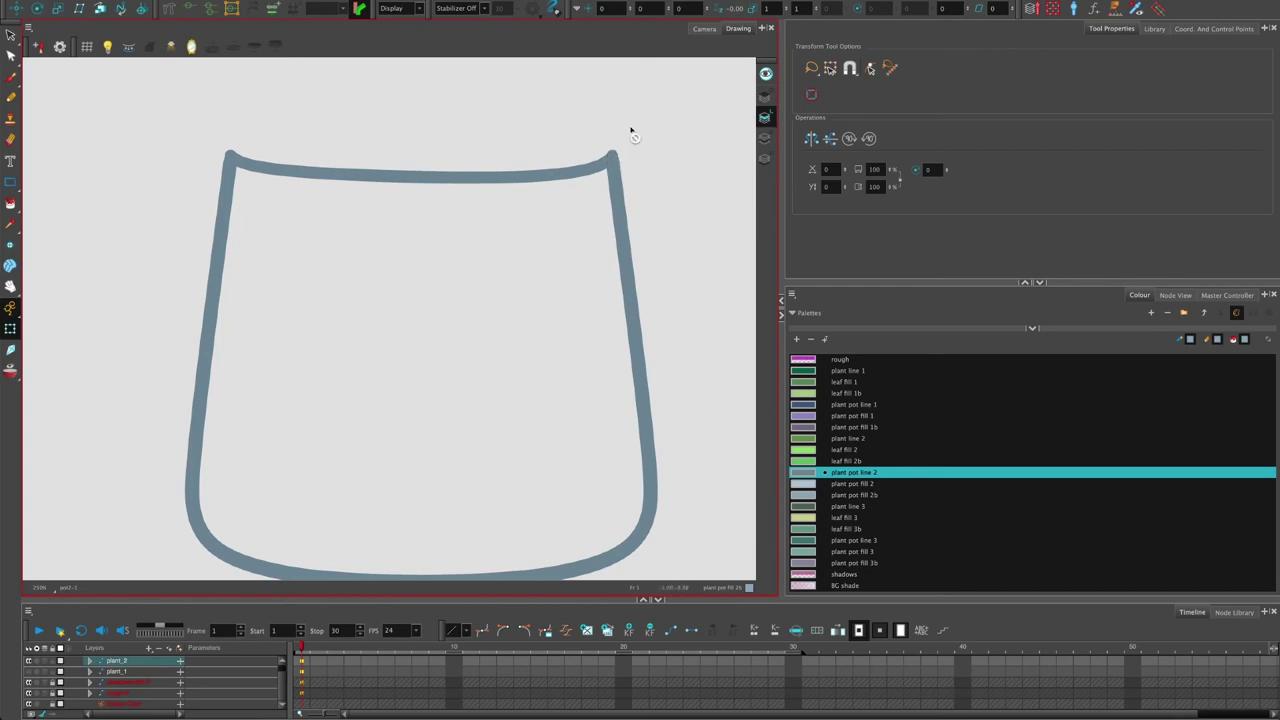
click(765, 97)
click(766, 117)
click(705, 30)
Show the node network, and check how the pot and plant drawings overlap in the composited scene.
click(1175, 296)
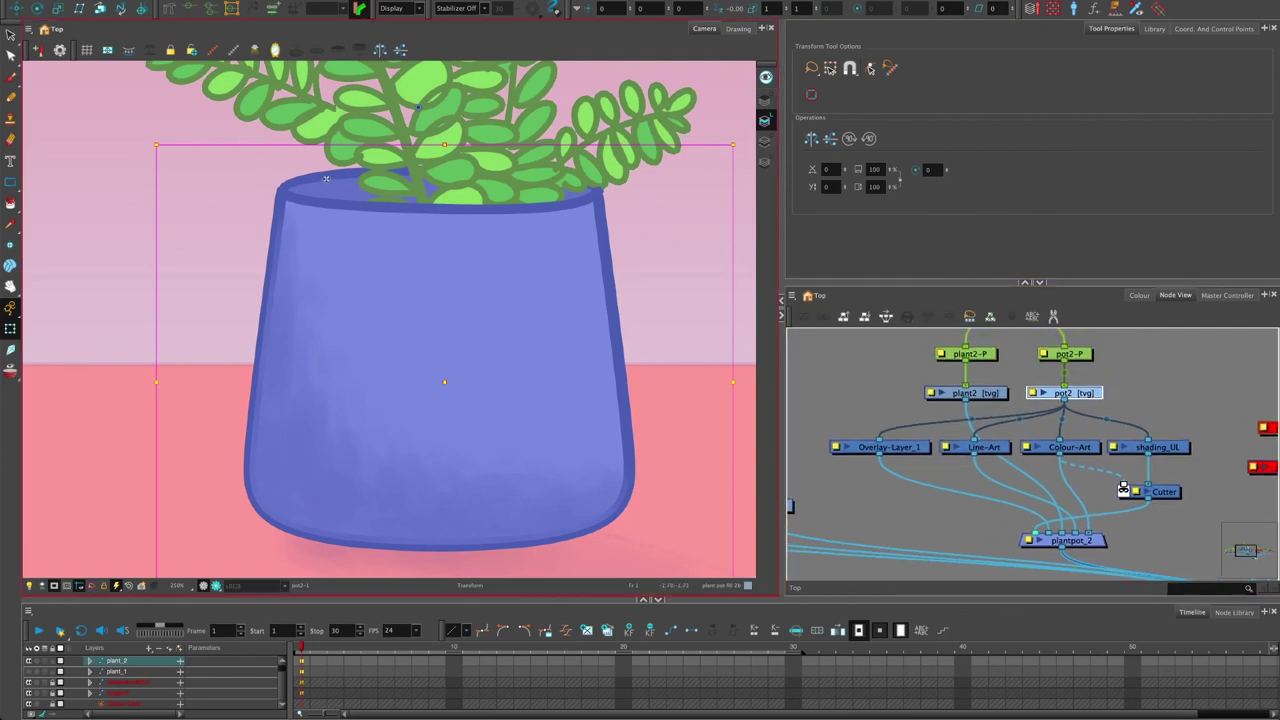
click(504, 189)
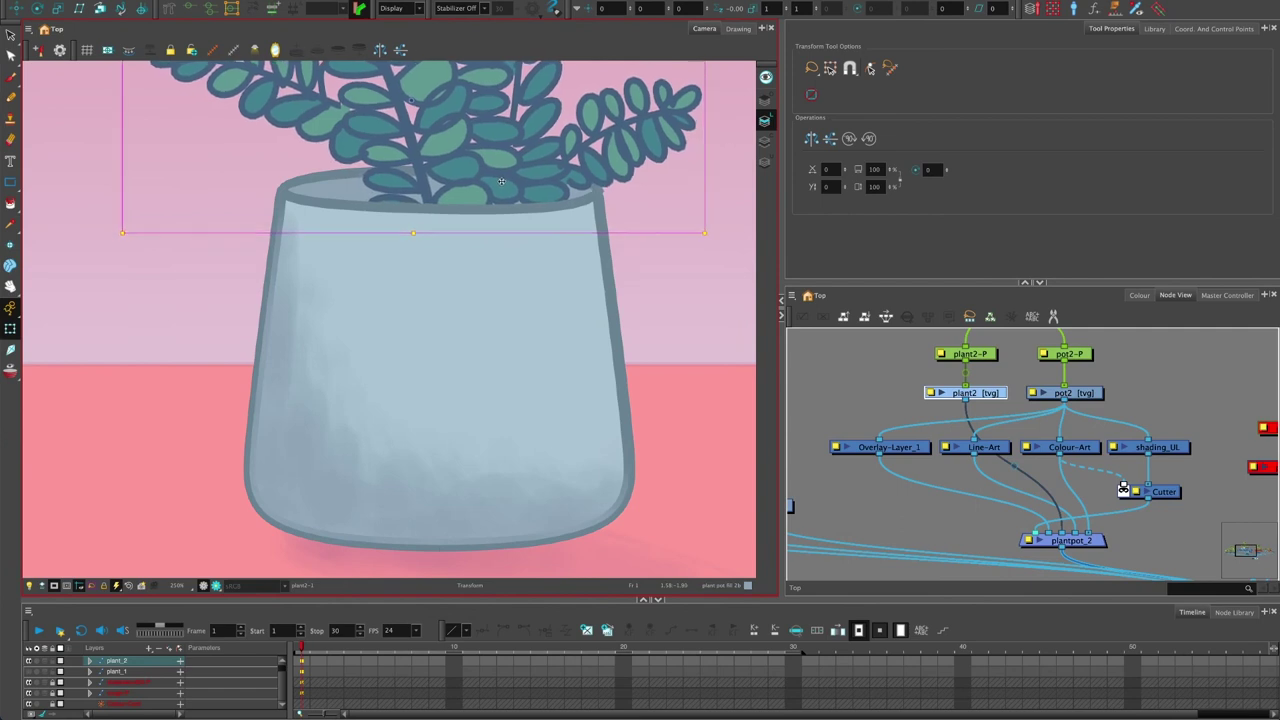
click(314, 166)
mouse_move(414, 236)
mouse_down()
mouse_move(398, 253)
mouse_move(398, 239)
mouse_up()
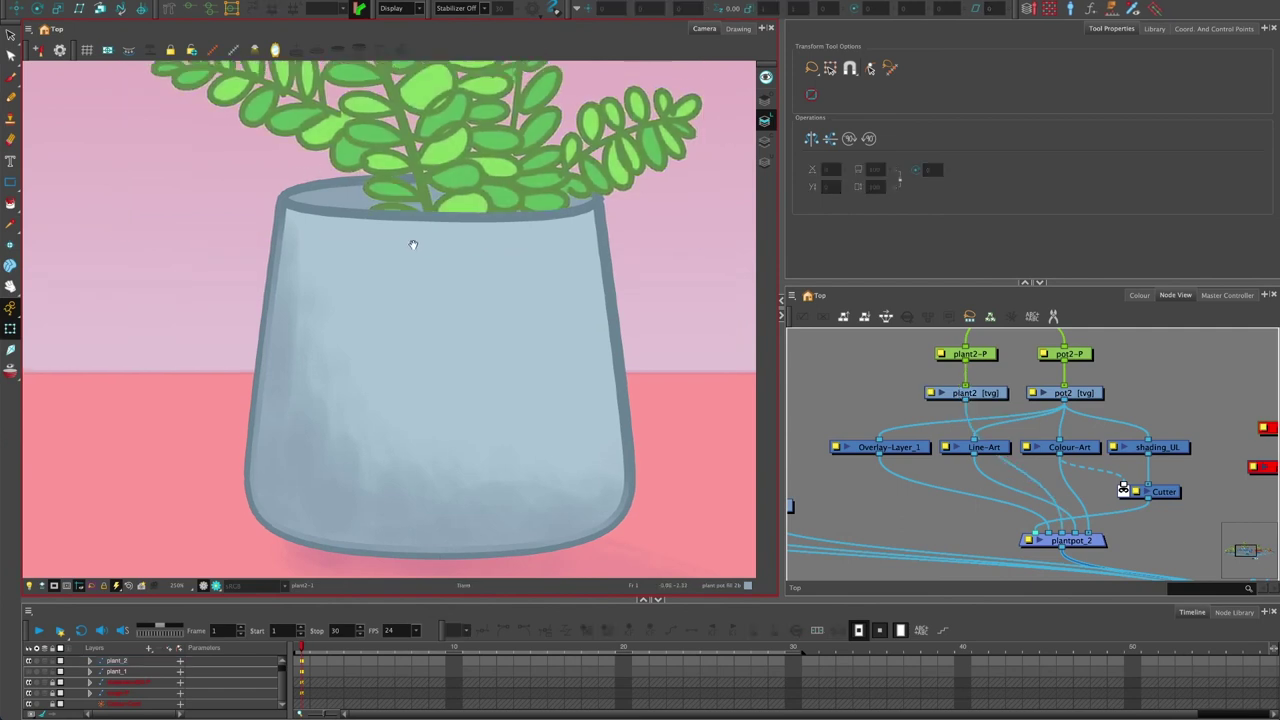
Connect the Line-Art node to the frontmost input of plantpot_2, and check its strokes in the scene.
drag(1049, 500, 1036, 469)
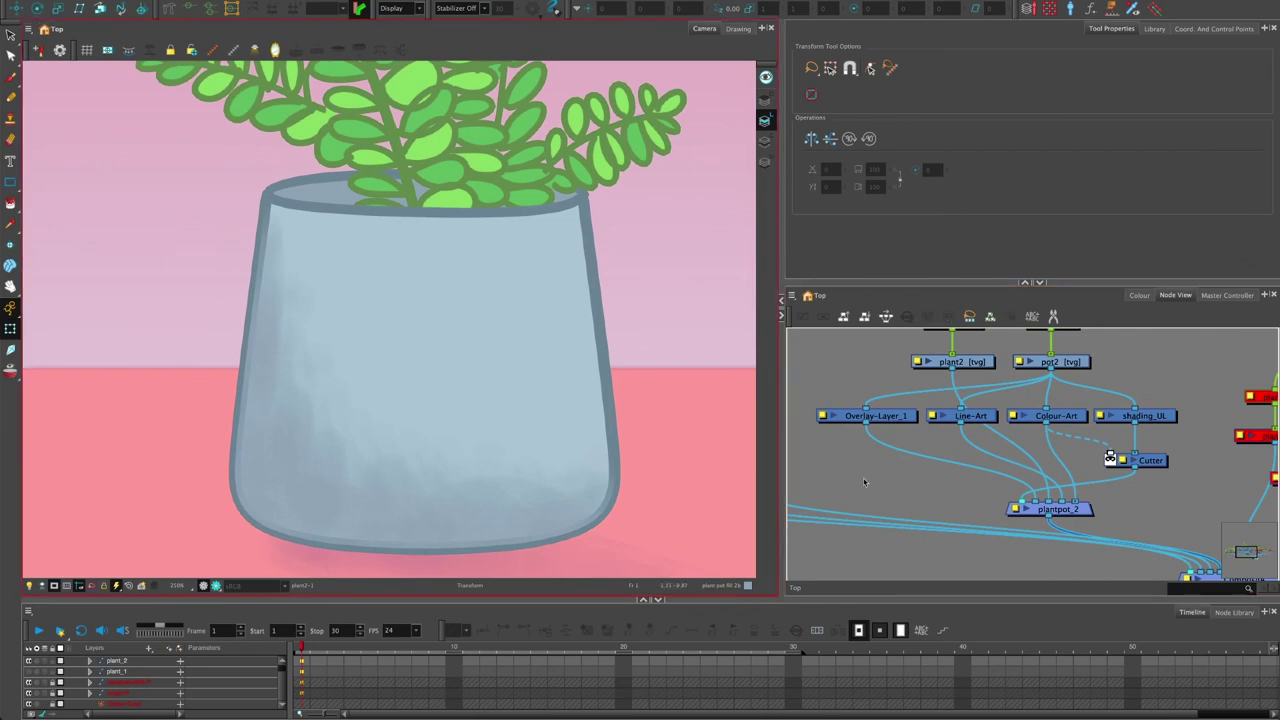
drag(960, 425, 1020, 501)
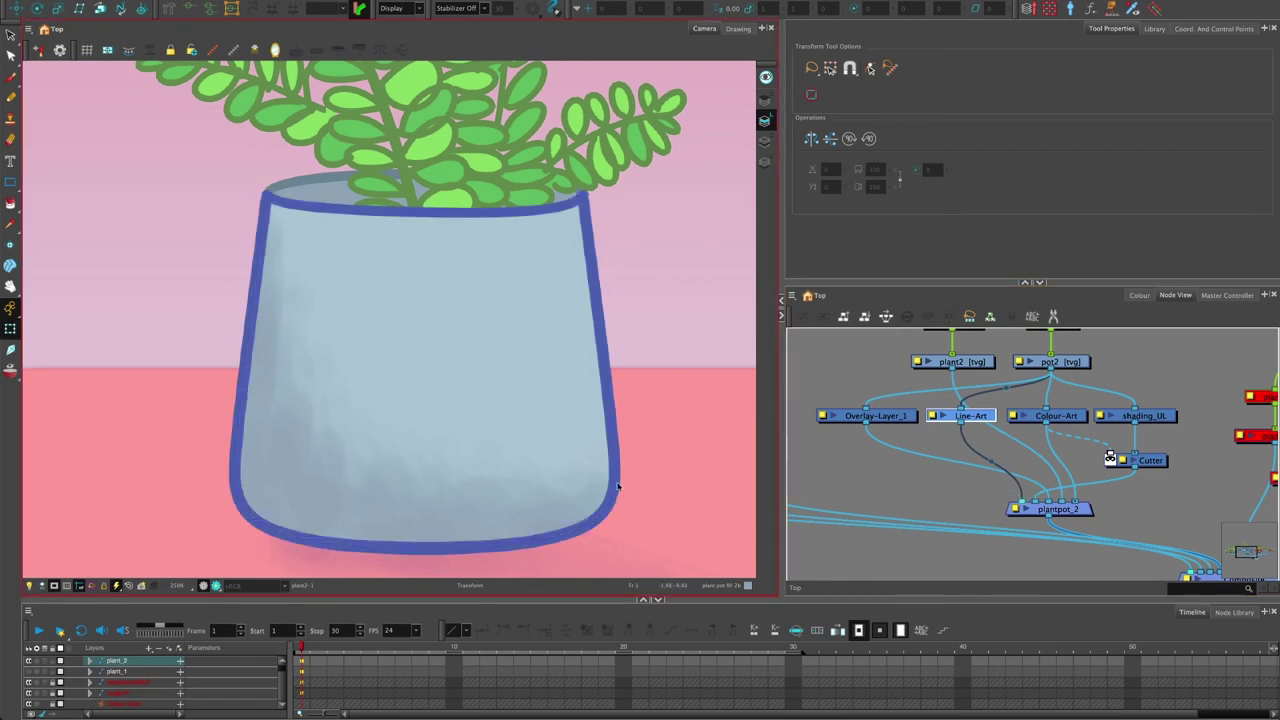
click(899, 495)
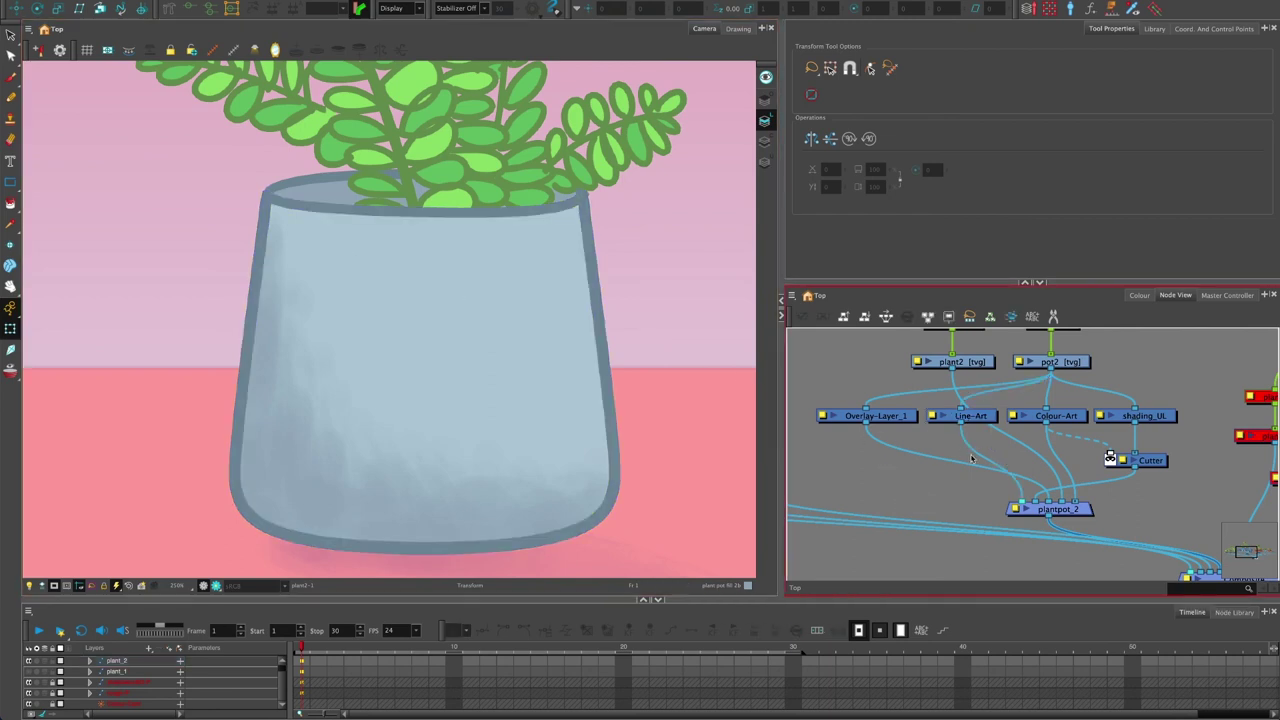
Examine which parts of the pot the Line-Art, Colour-Art and shading_UL nodes each contribute.
click(978, 421)
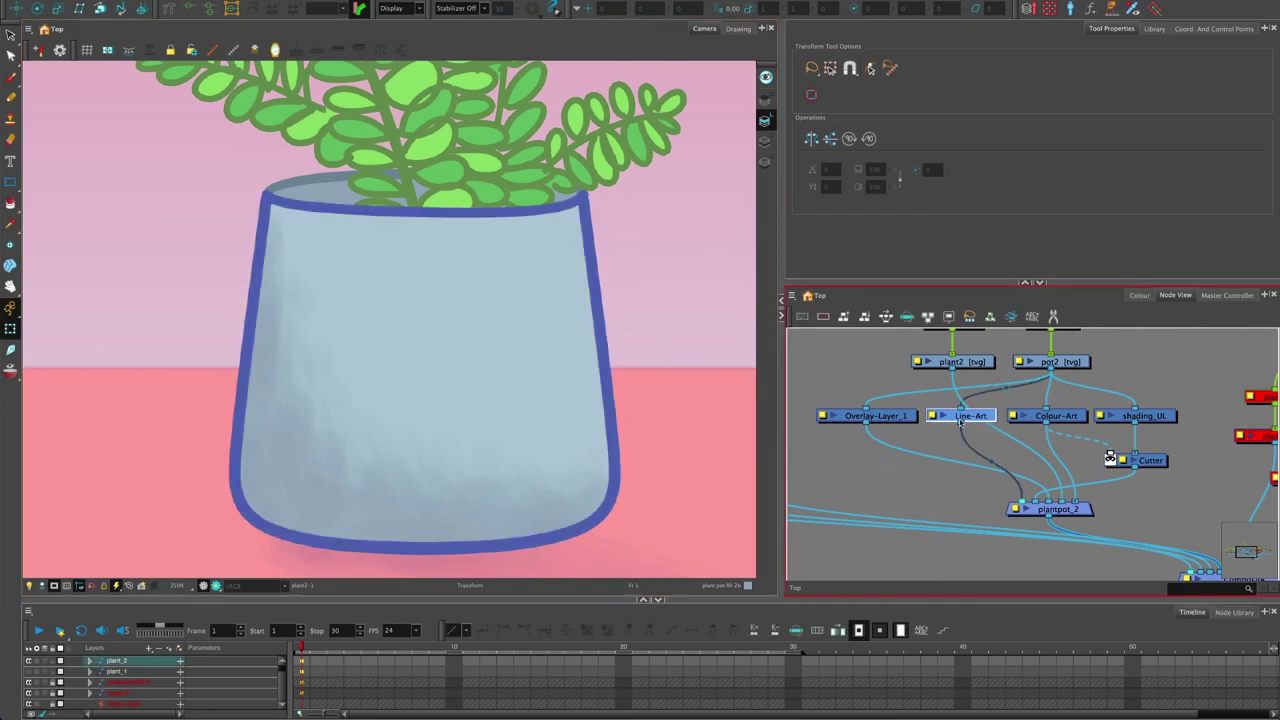
click(911, 421)
click(1070, 418)
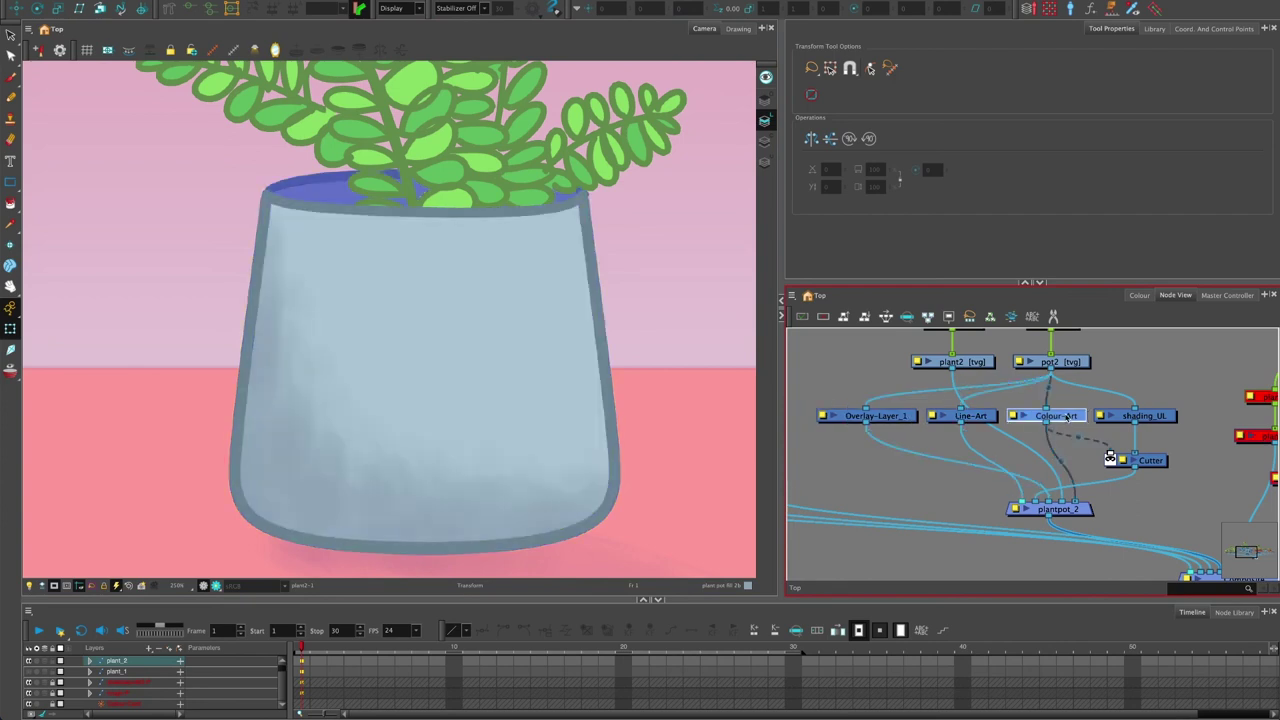
click(1140, 418)
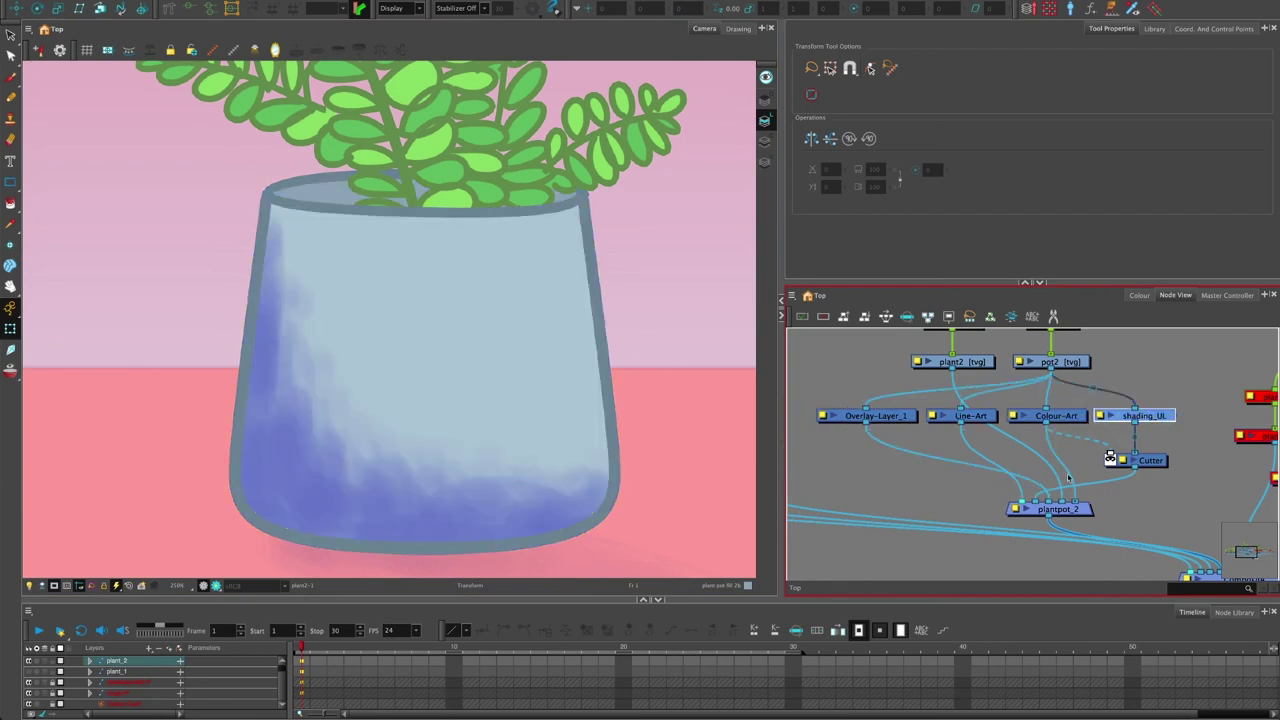
click(948, 492)
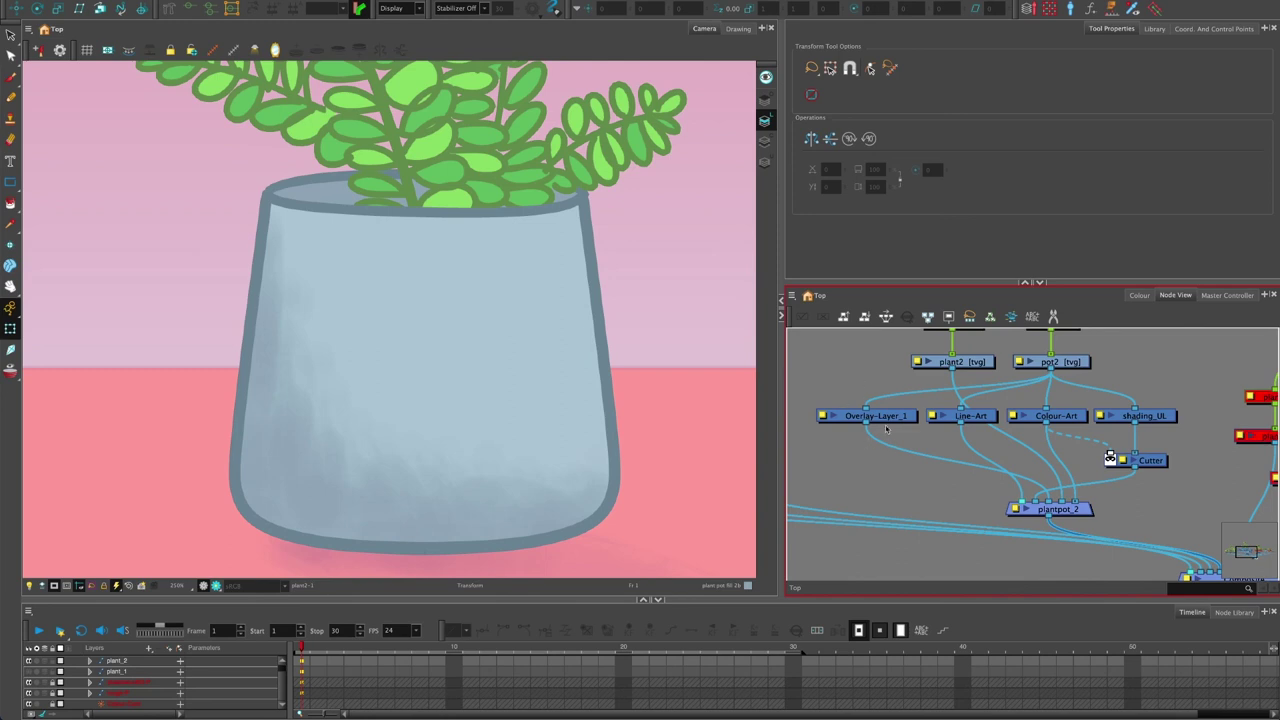
Review the row of four art layer nodes, and inspect the shading output of the Cutter node.
mouse_move(810, 398)
mouse_down()
mouse_move(845, 432)
mouse_move(1188, 440)
mouse_up()
click(856, 380)
click(1150, 464)
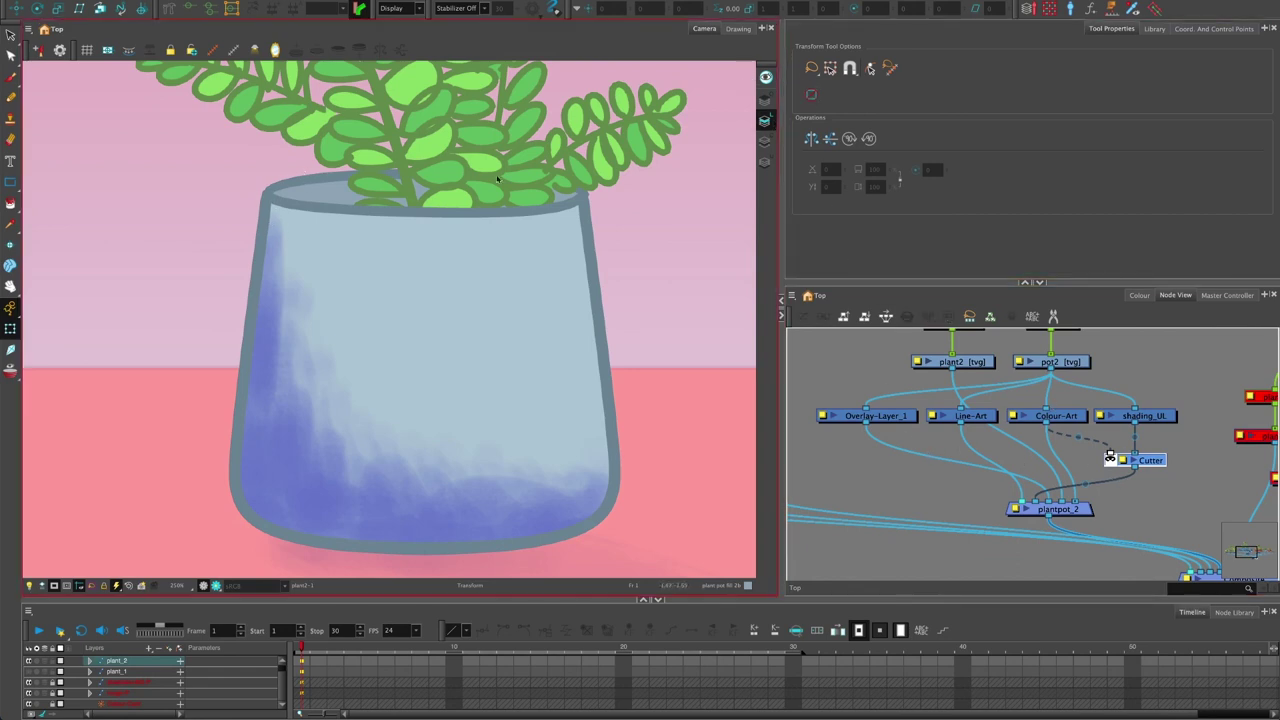
click(643, 298)
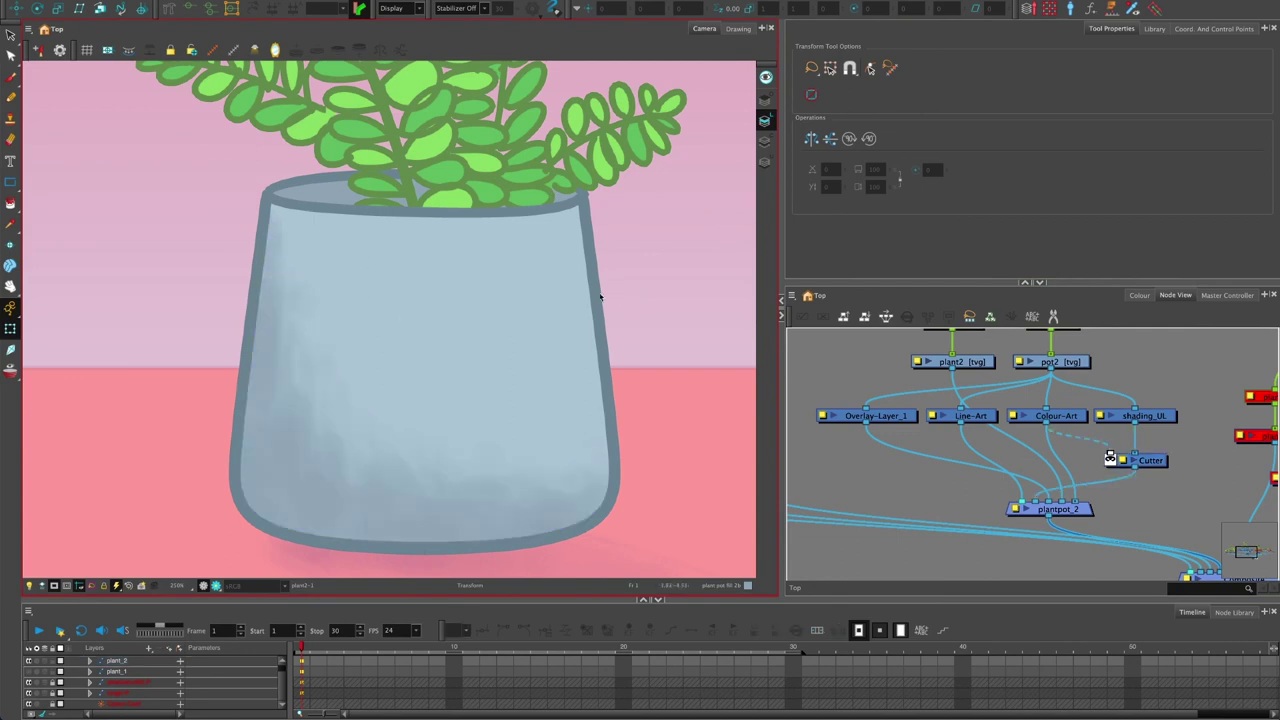
Reset the camera view and enable the plant1, pot1 and Overlay-Layer nodes under plant_1, returning to the plantpot_2 network.
key(shift+m)
scroll(966, 477, right, 5)
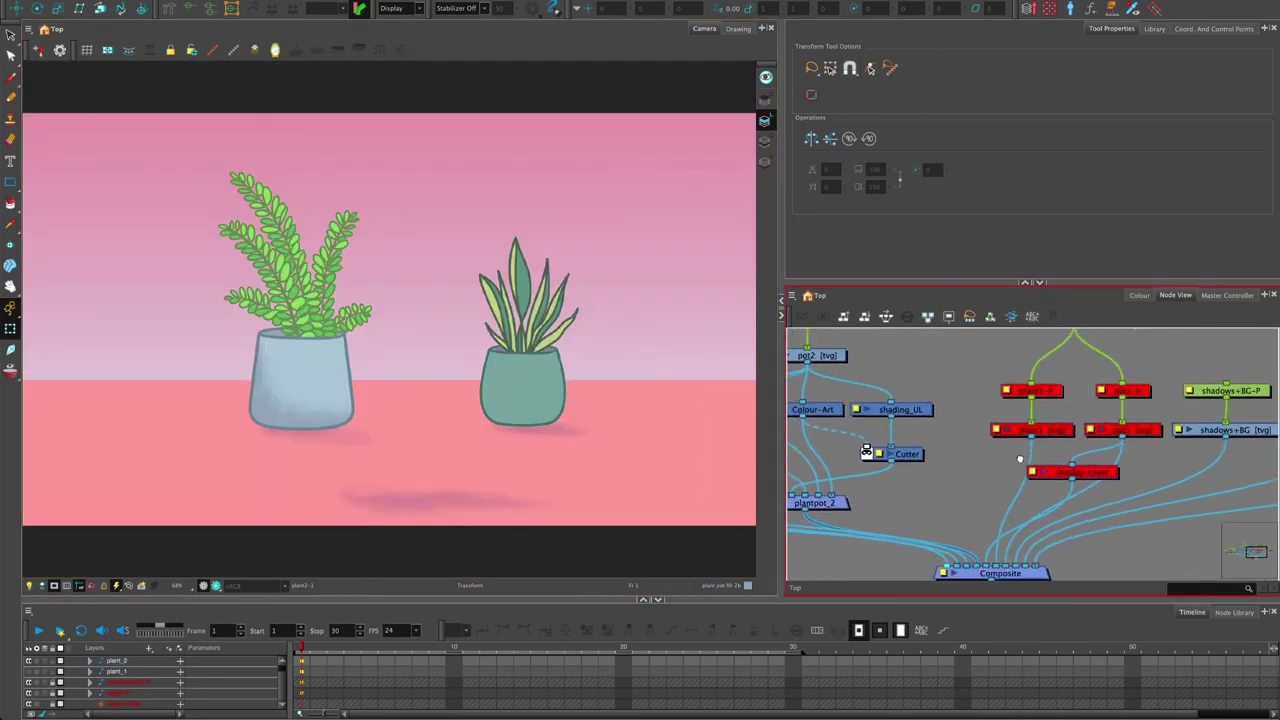
drag(994, 430, 1016, 450)
scroll(988, 425, down, 2)
drag(966, 346, 1038, 468)
key(a)
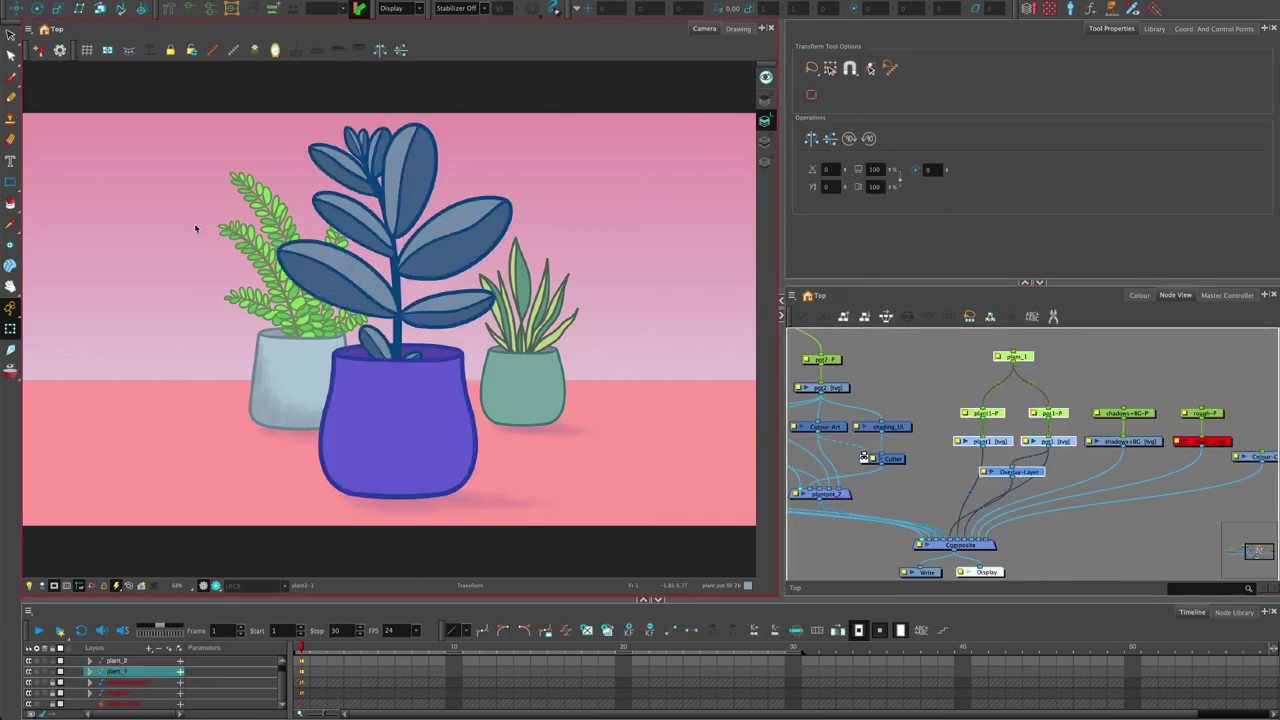
click(172, 229)
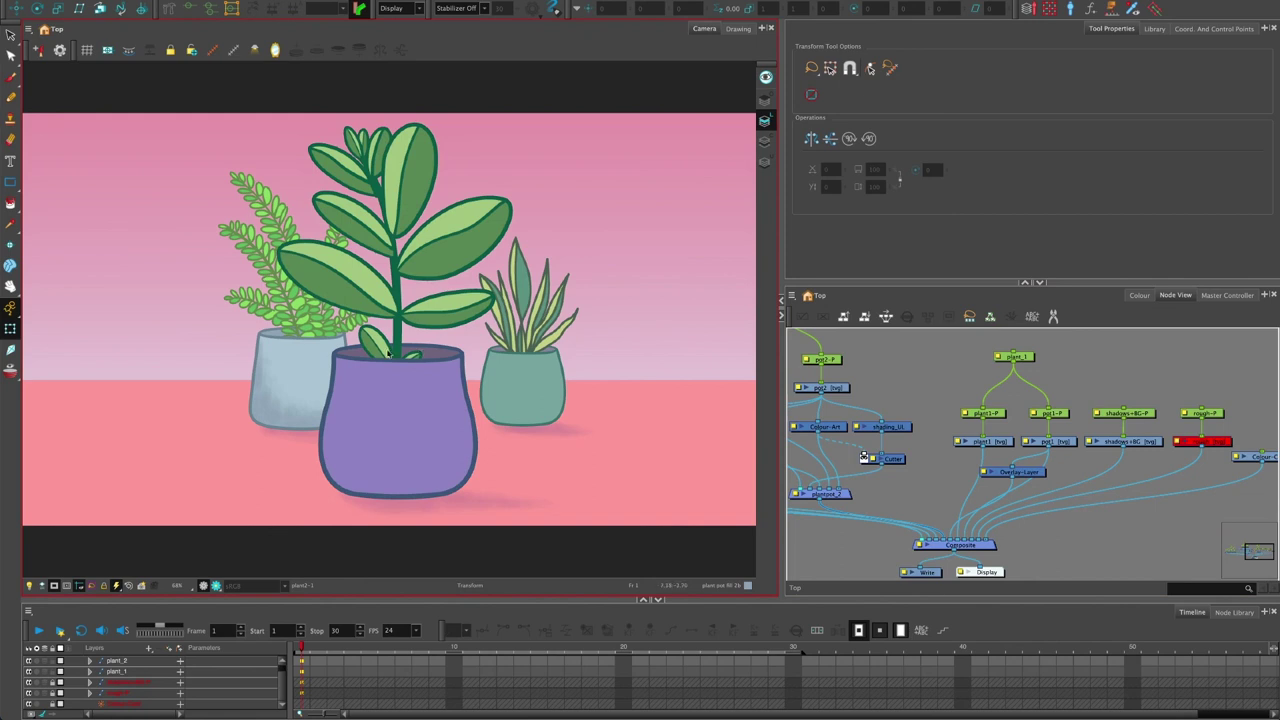
drag(852, 388, 1012, 388)
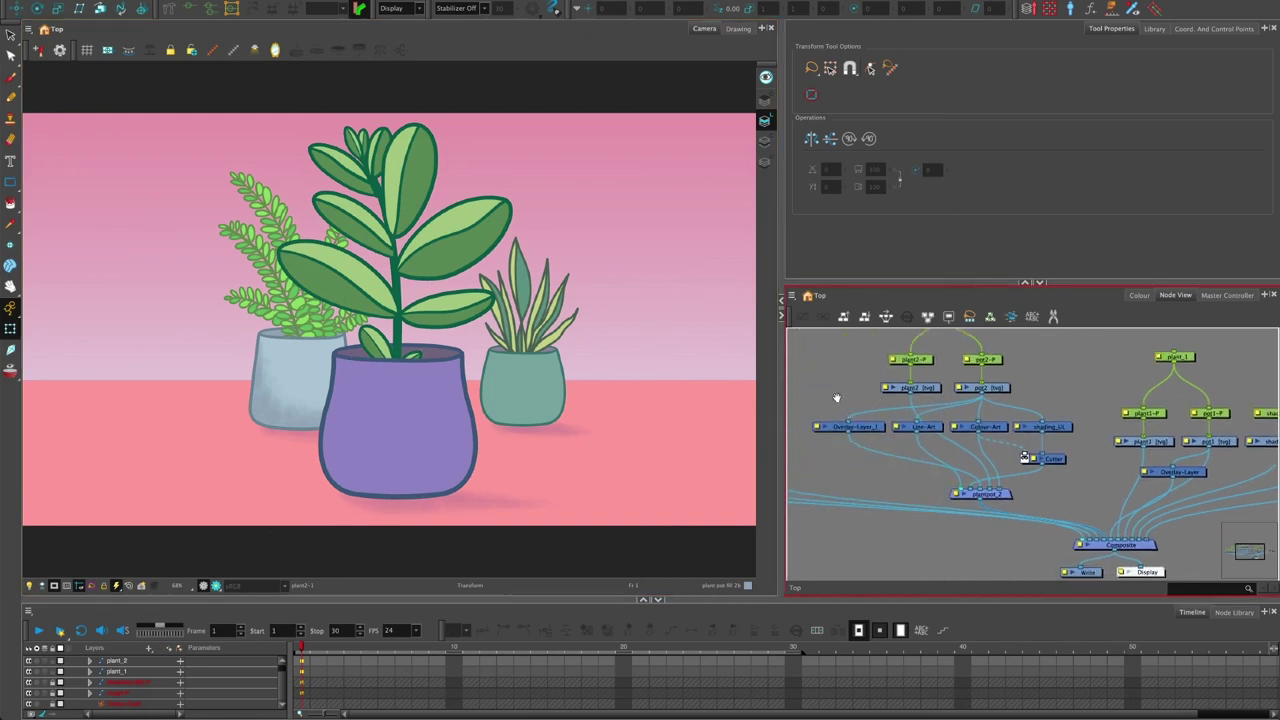
scroll(850, 410, left, 1)
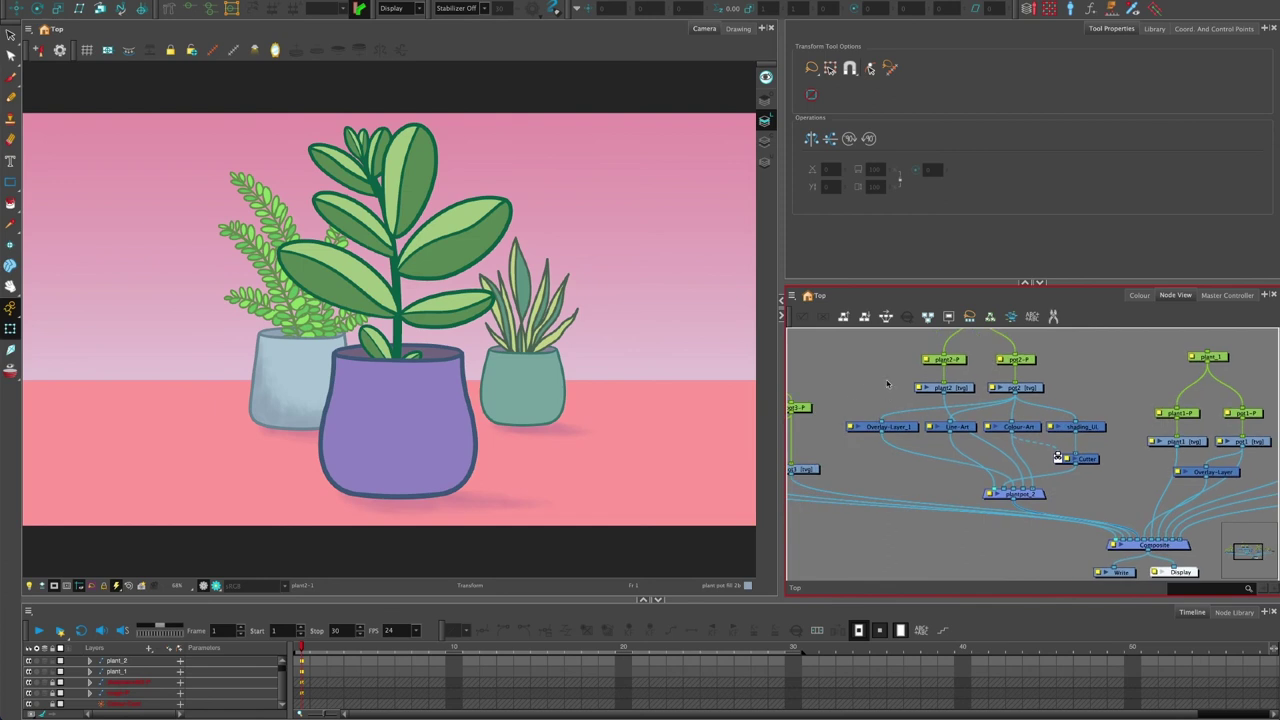